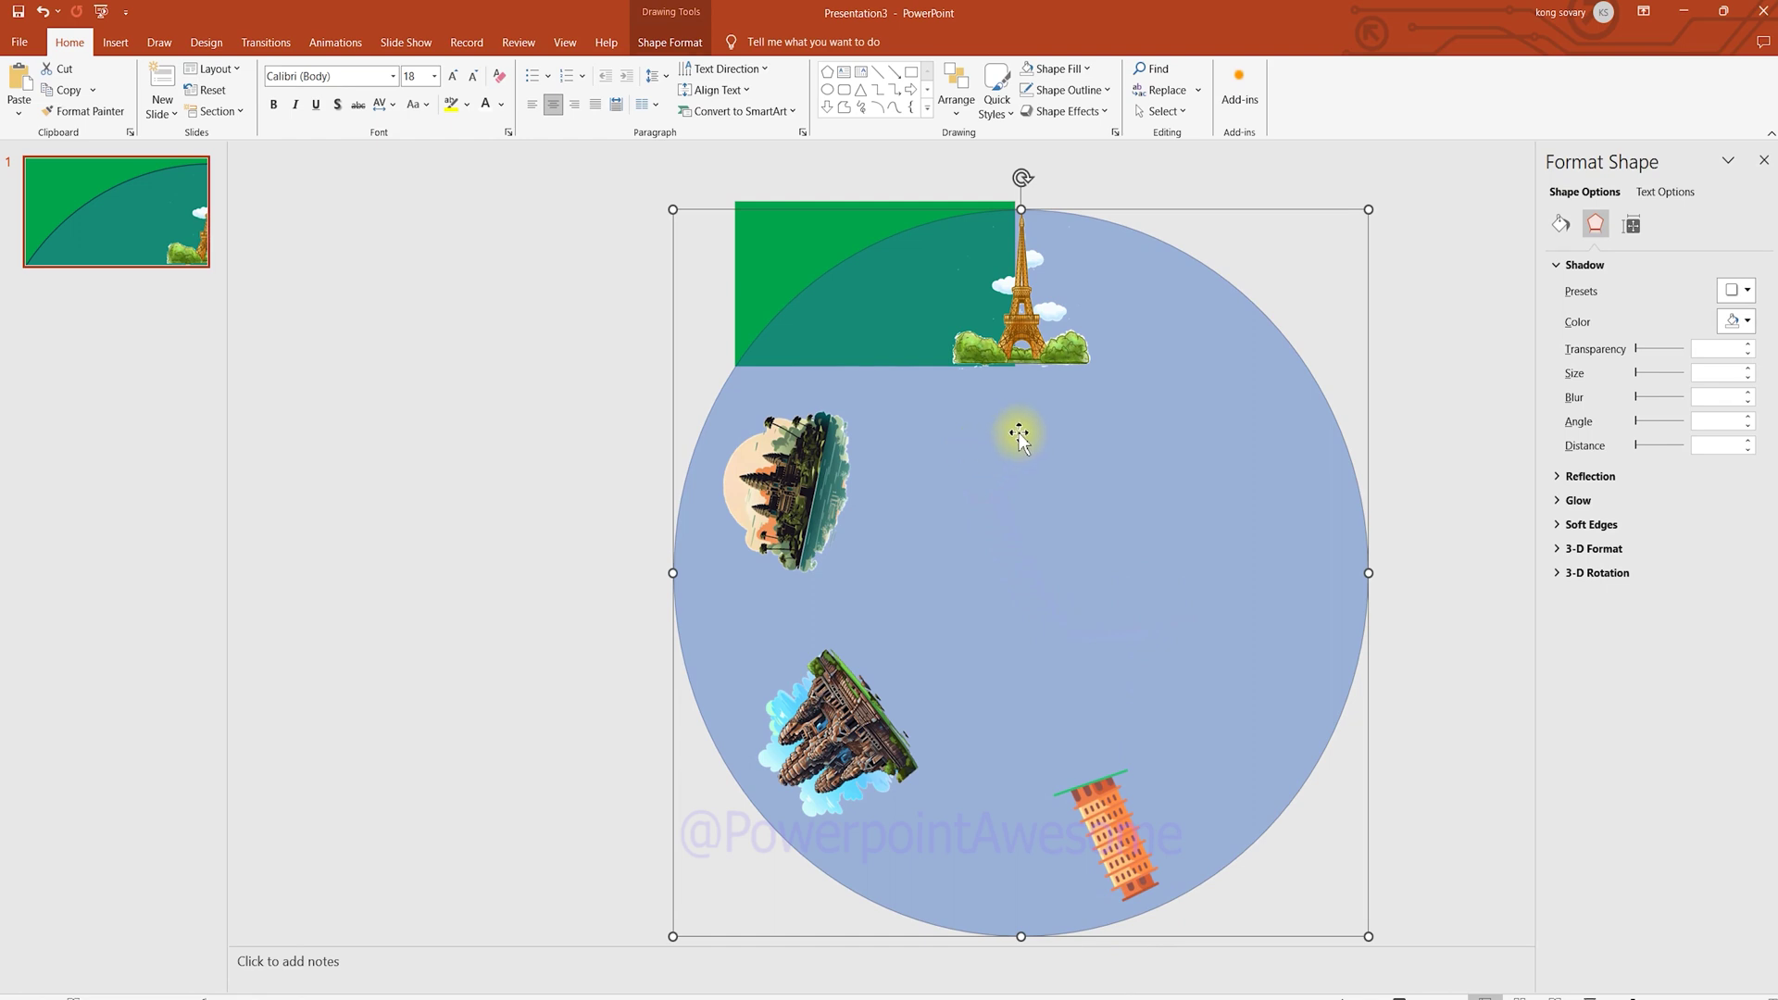
Step: Shift the blue circle and its four landmark pictures left under the banner, then group them
{"action": "key", "text": "ctrl+a"}
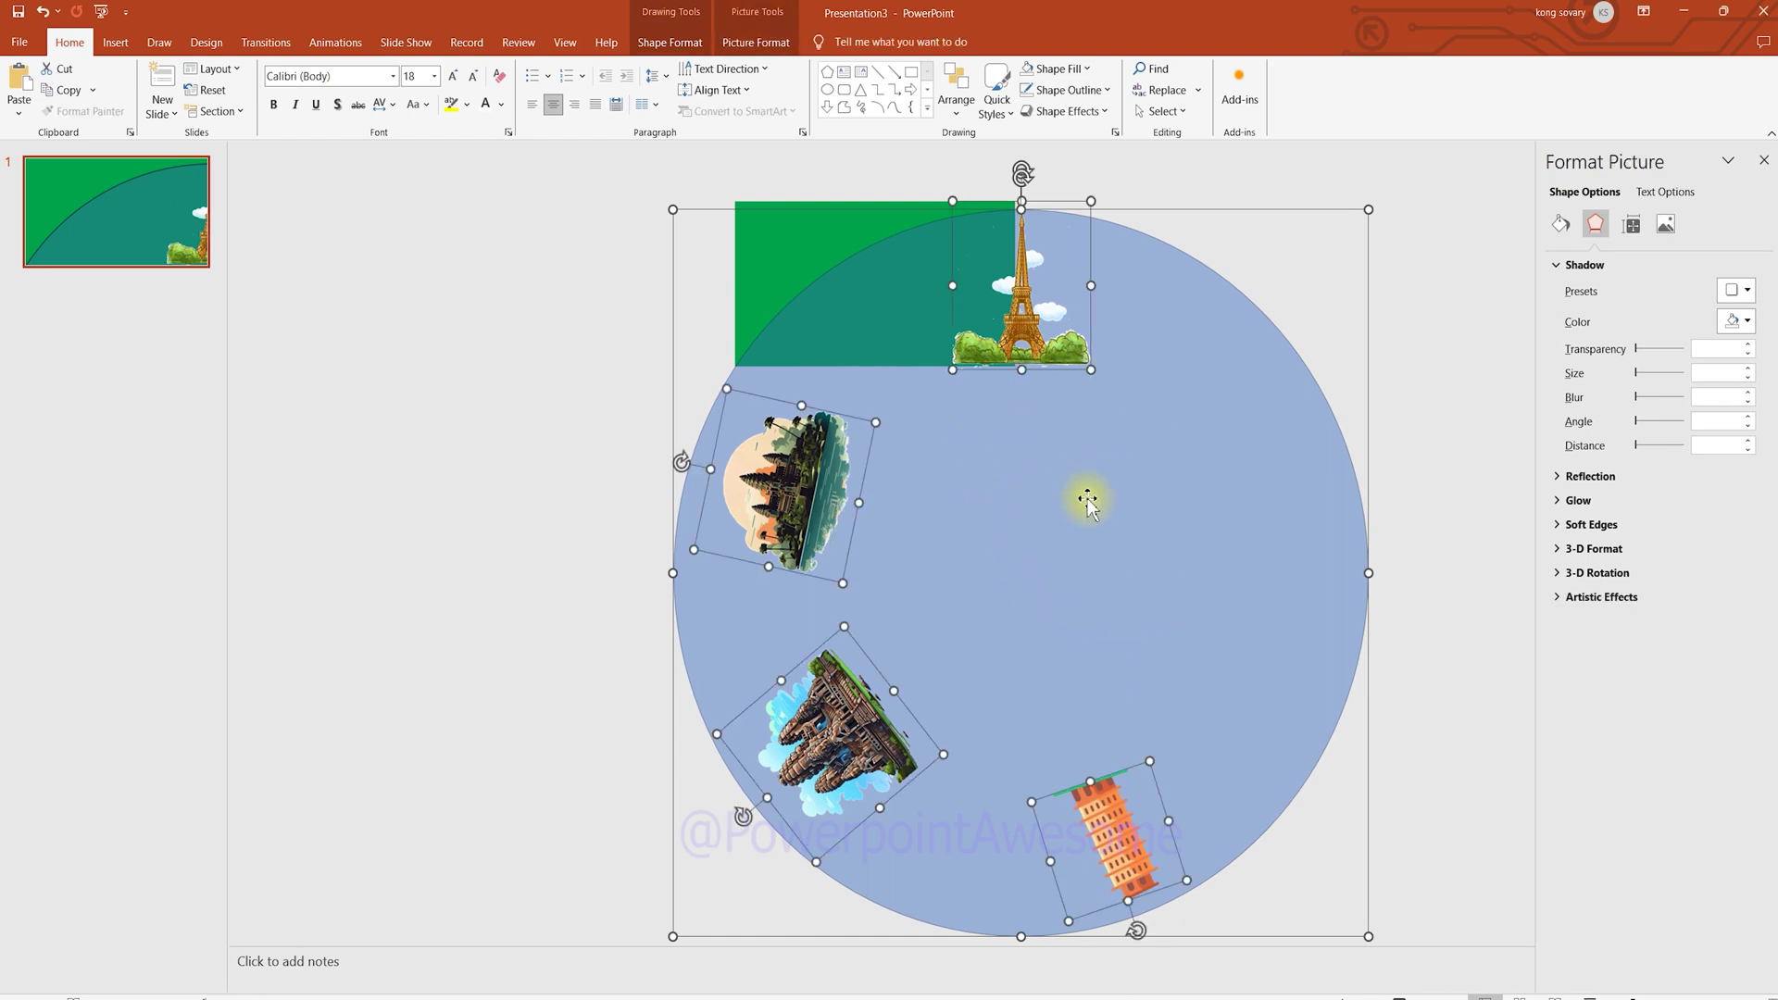
{"action": "left_click_drag", "start_coordinate": [1145, 528], "coordinate": [1016, 534]}
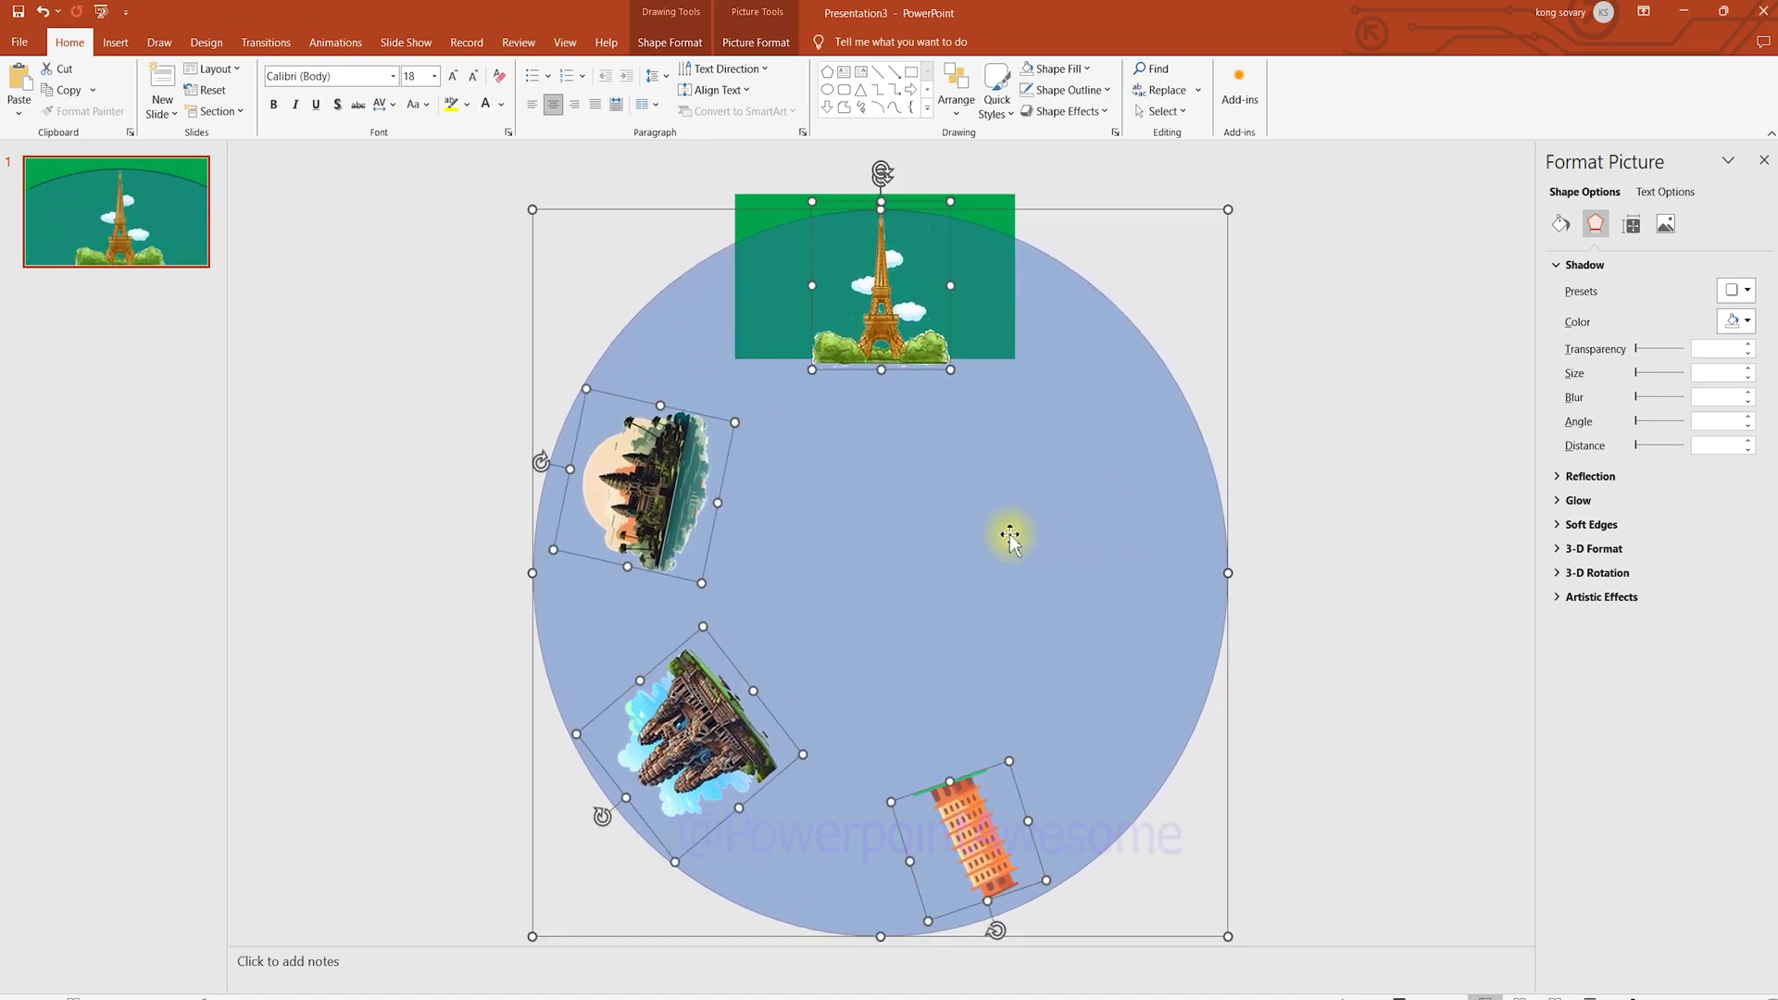
{"action": "left_click", "coordinate": [1450, 602]}
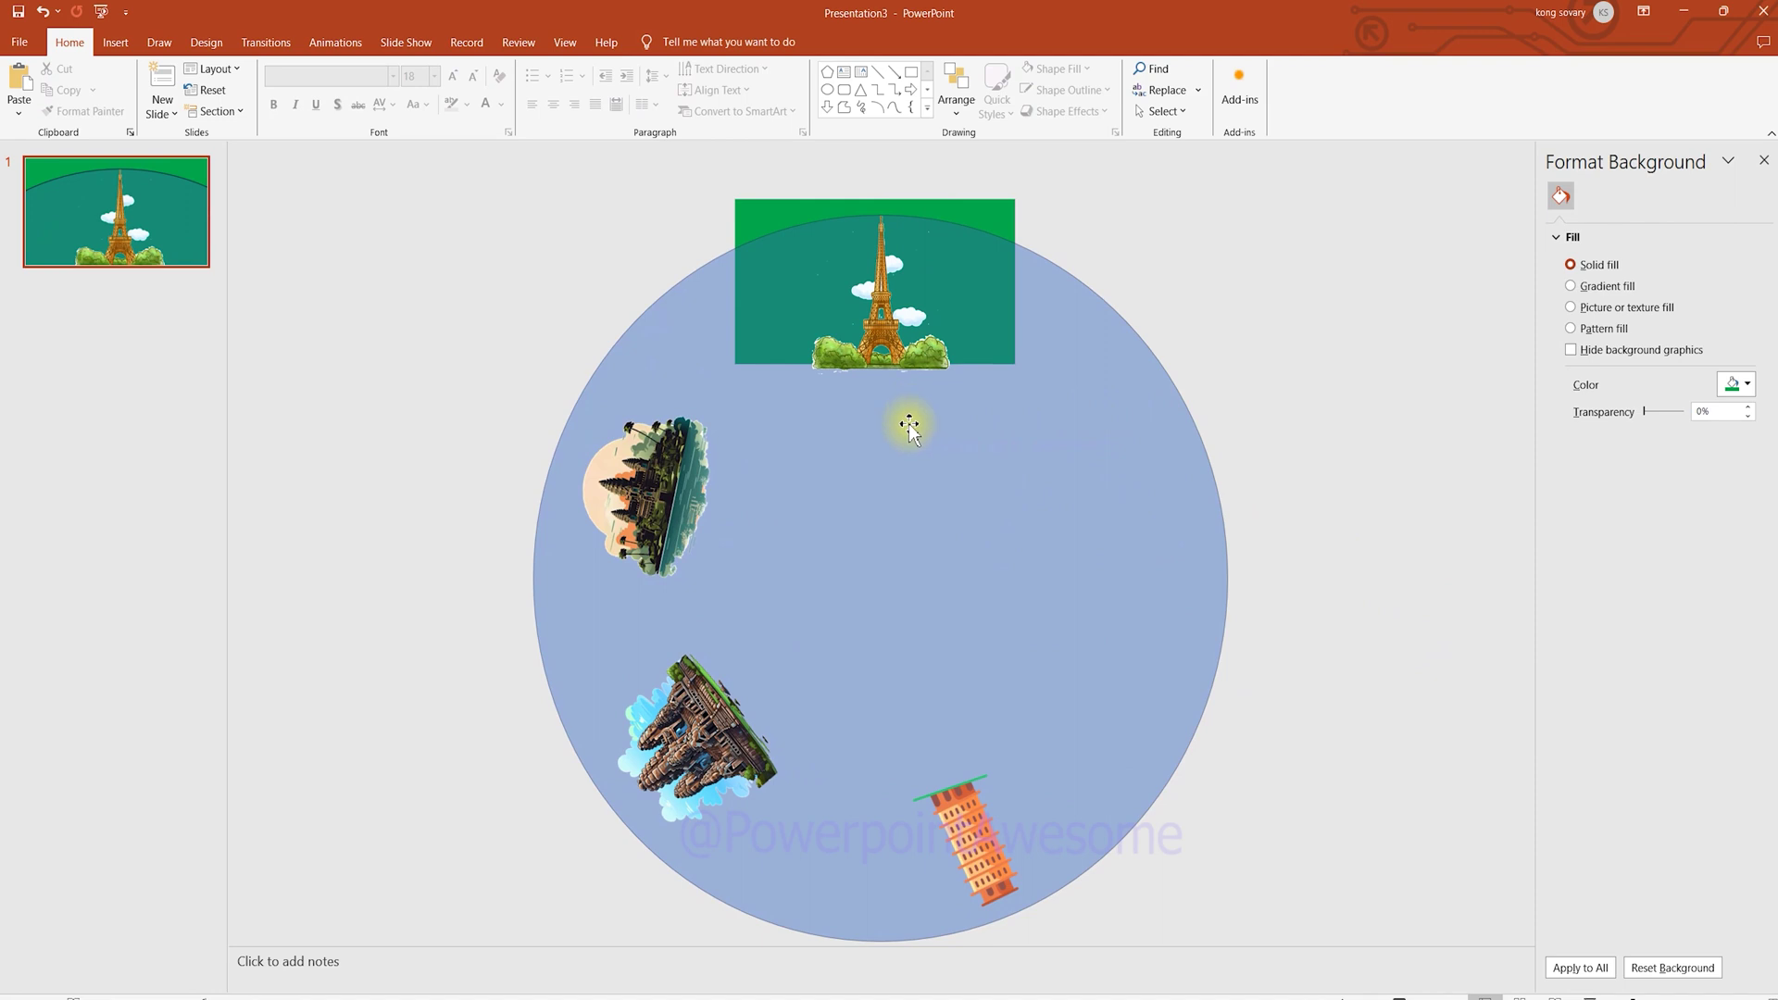
{"action": "left_click", "coordinate": [906, 446]}
{"action": "key", "text": "ctrl+a"}
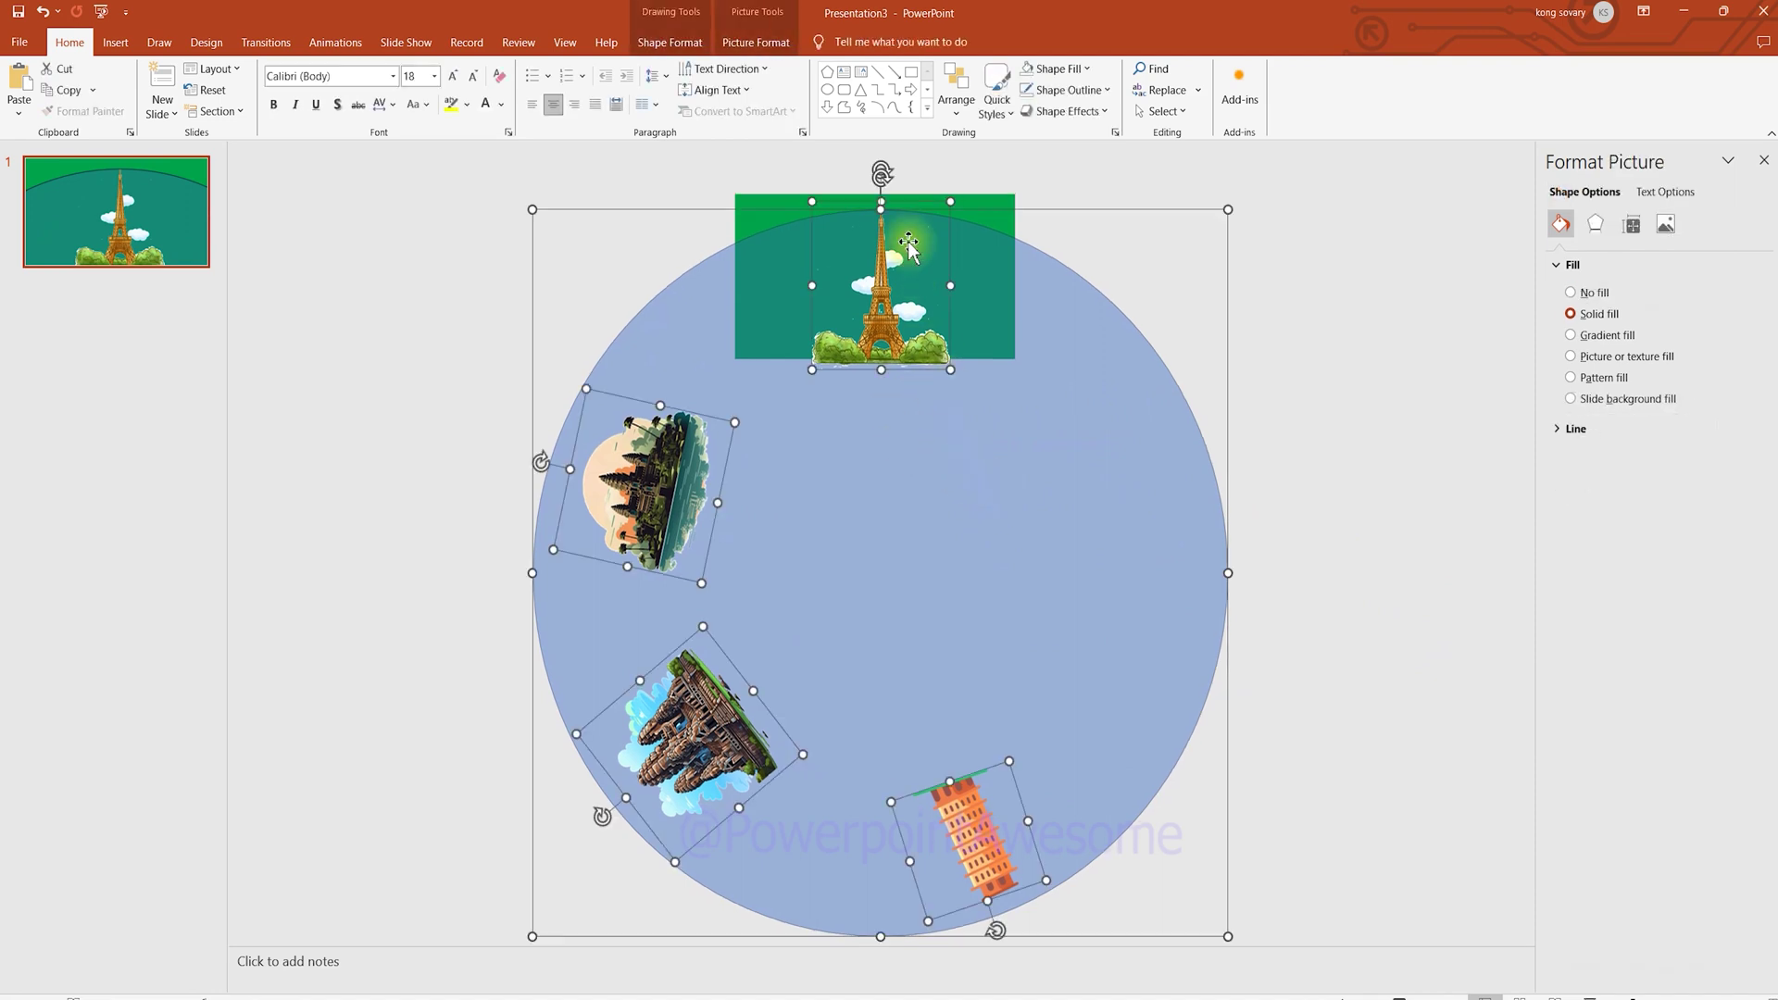
{"action": "right_click", "coordinate": [896, 466]}
{"action": "mouse_move", "coordinate": [991, 604]}
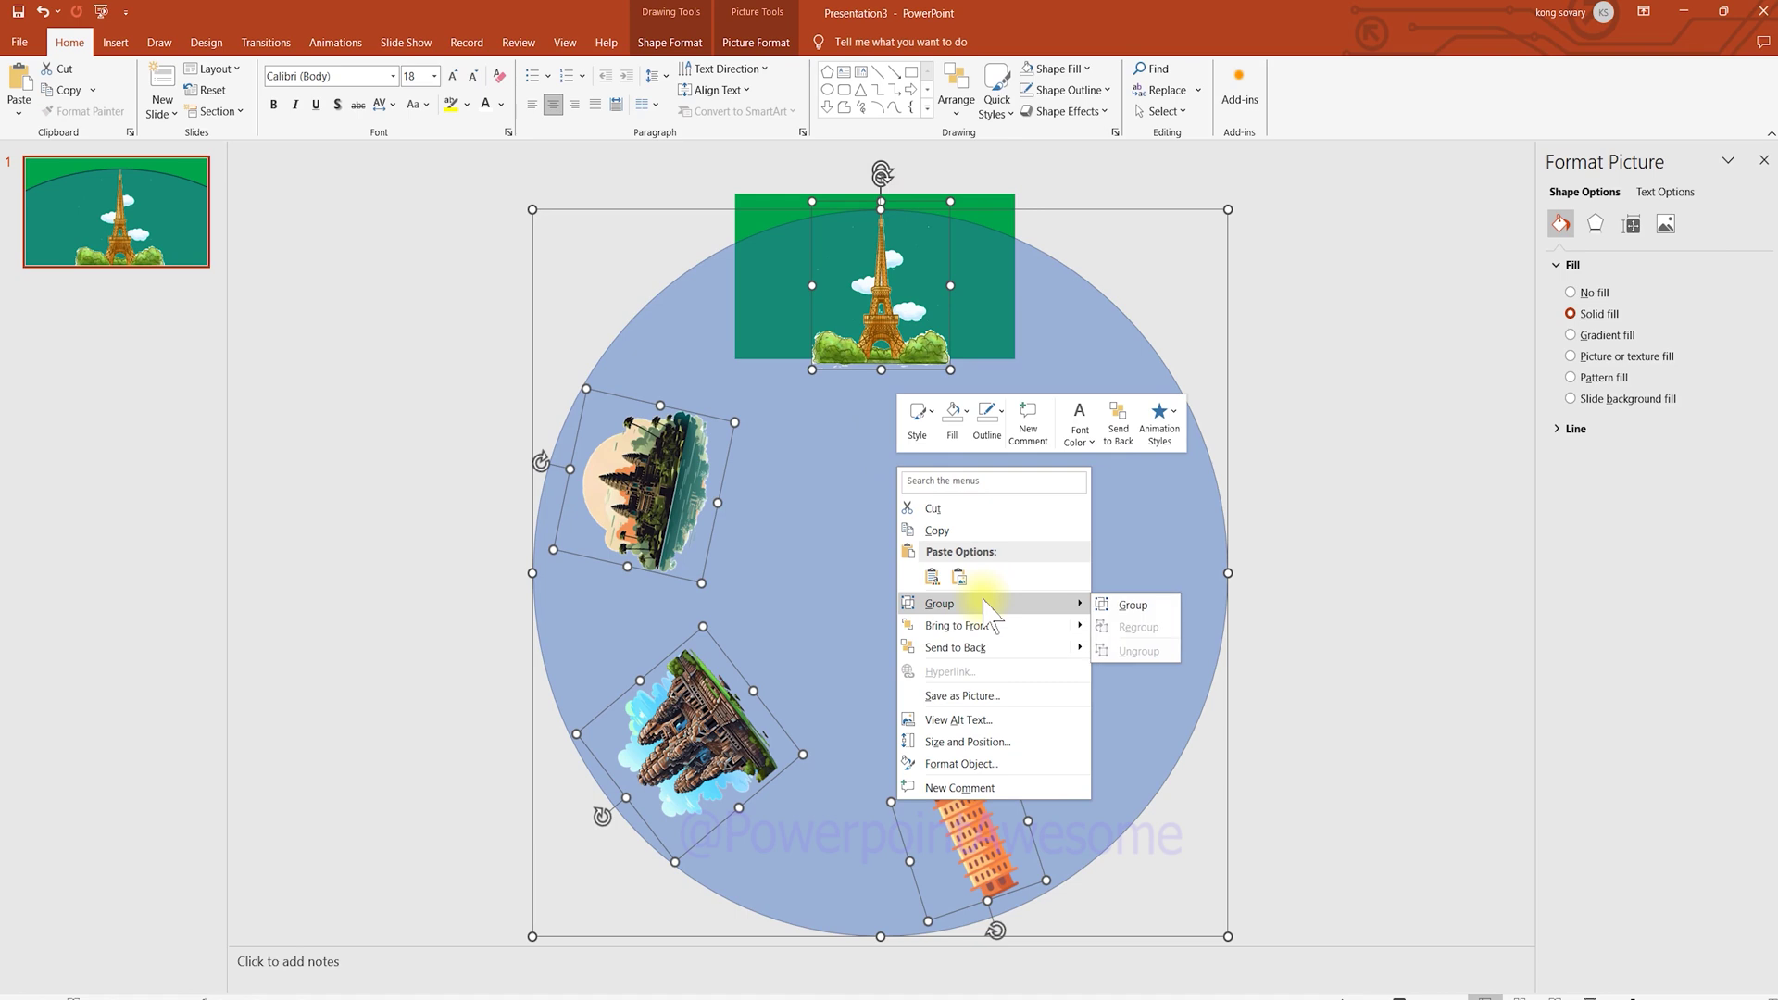
{"action": "left_click", "coordinate": [1121, 606]}
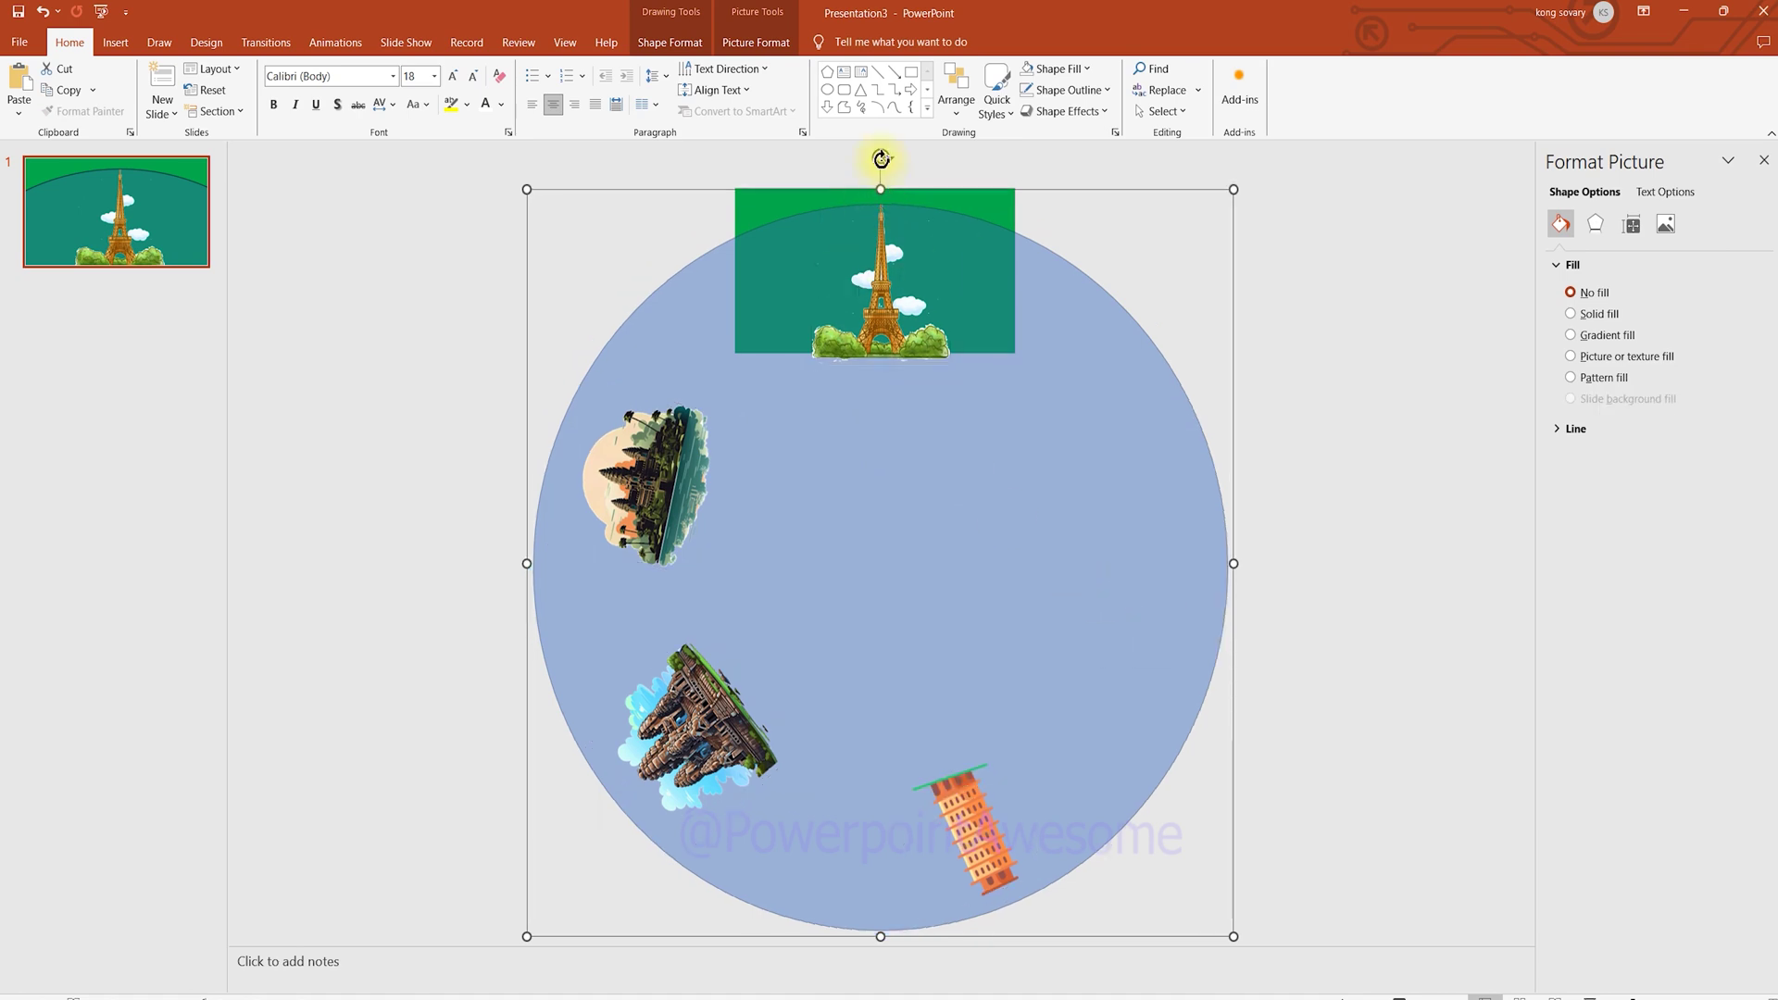
Step: Rotate the wheel group around and back, then enlarge the Eiffel Tower picture slightly
{"action": "left_click_drag", "start_coordinate": [880, 161], "coordinate": [1457, 389]}
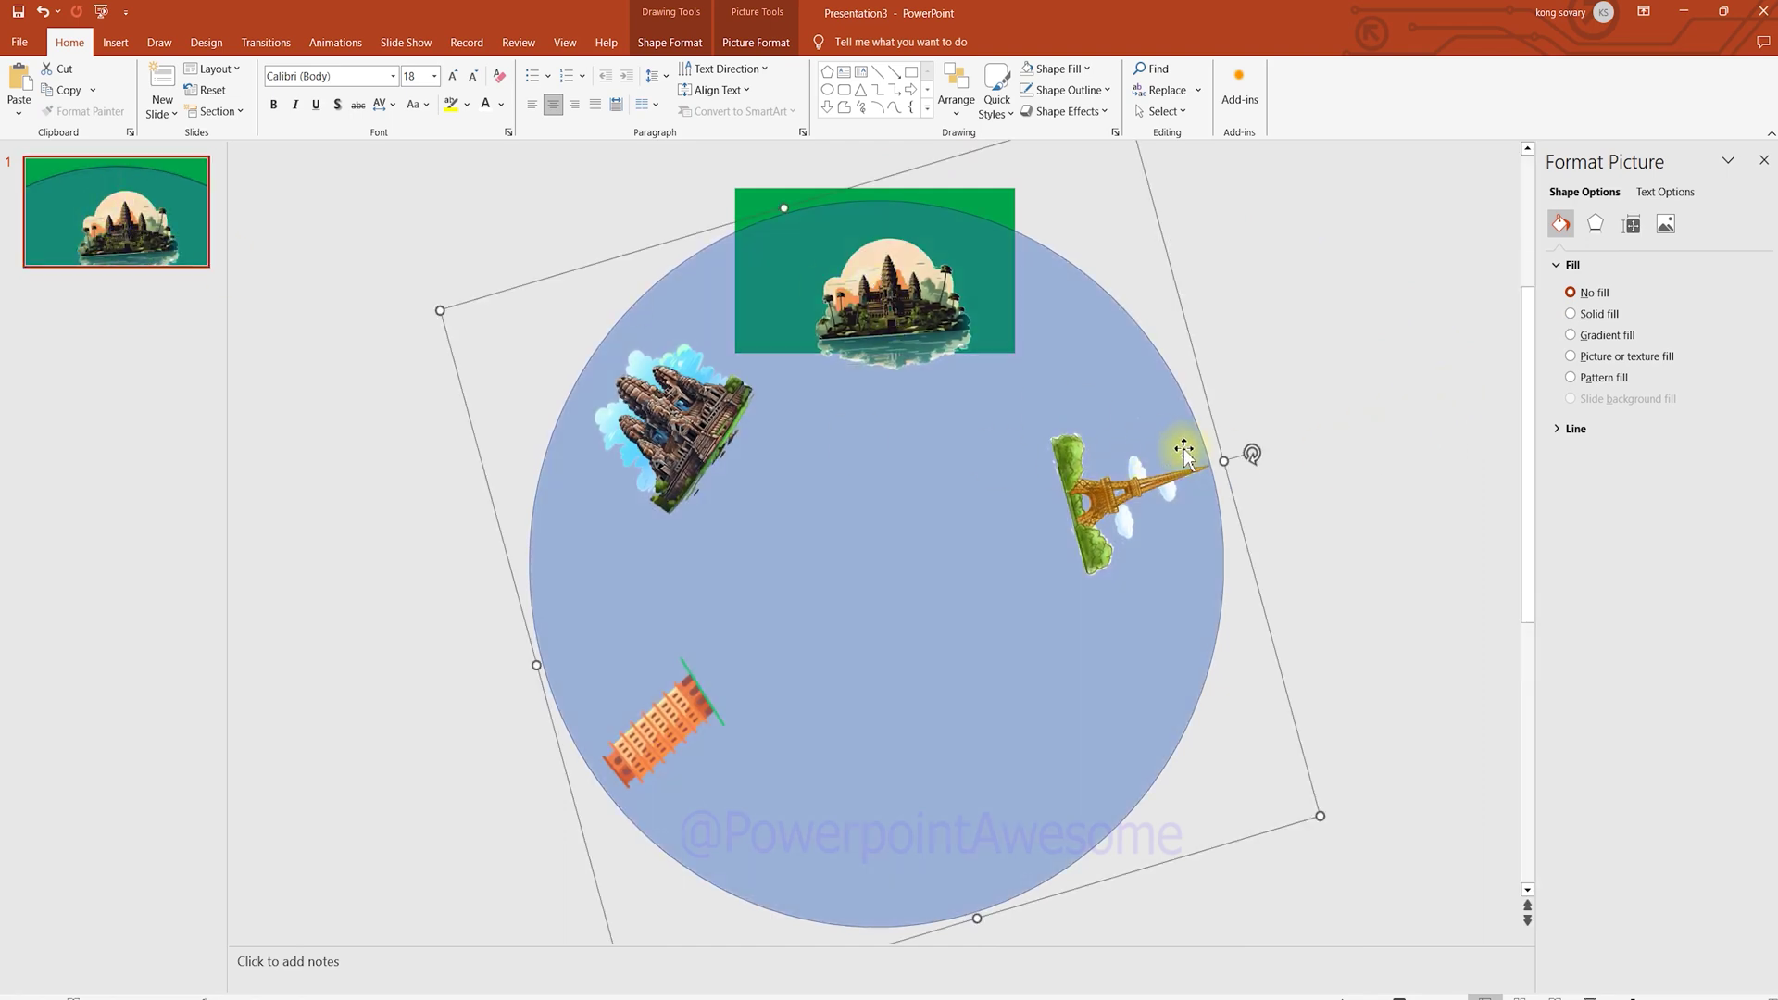
{"action": "left_click_drag", "start_coordinate": [1255, 453], "coordinate": [1306, 909]}
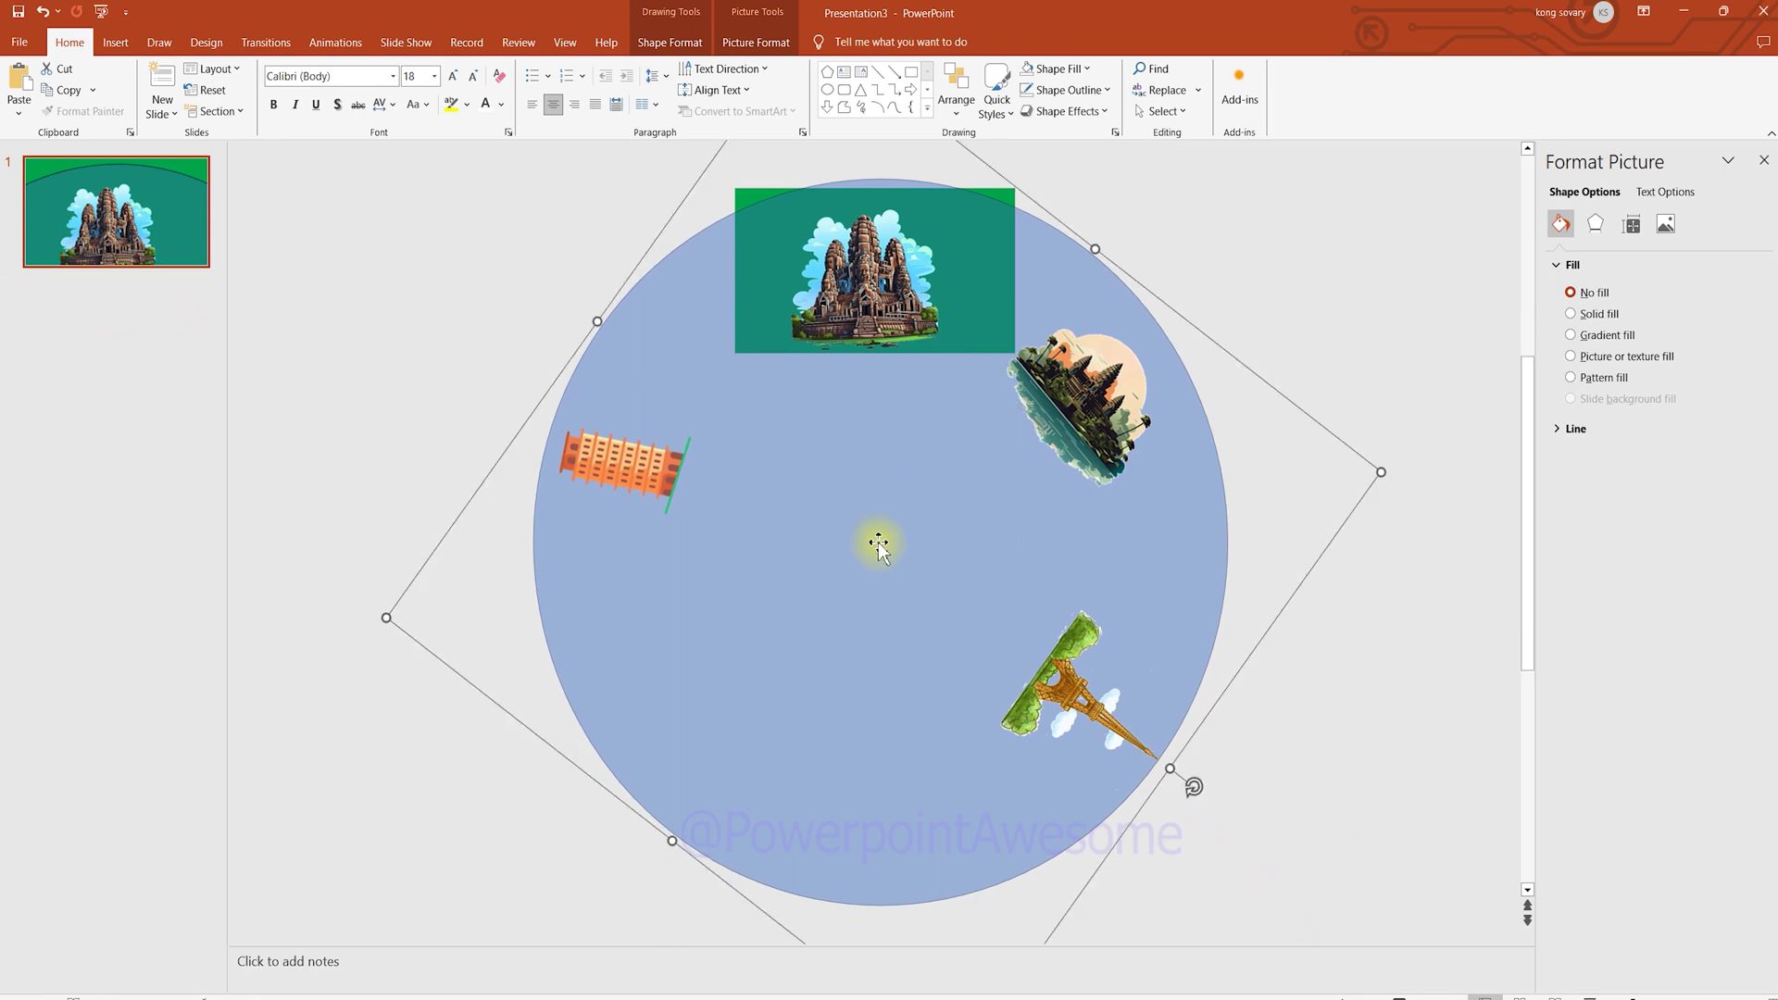
{"action": "left_click_drag", "start_coordinate": [1195, 789], "coordinate": [876, 199]}
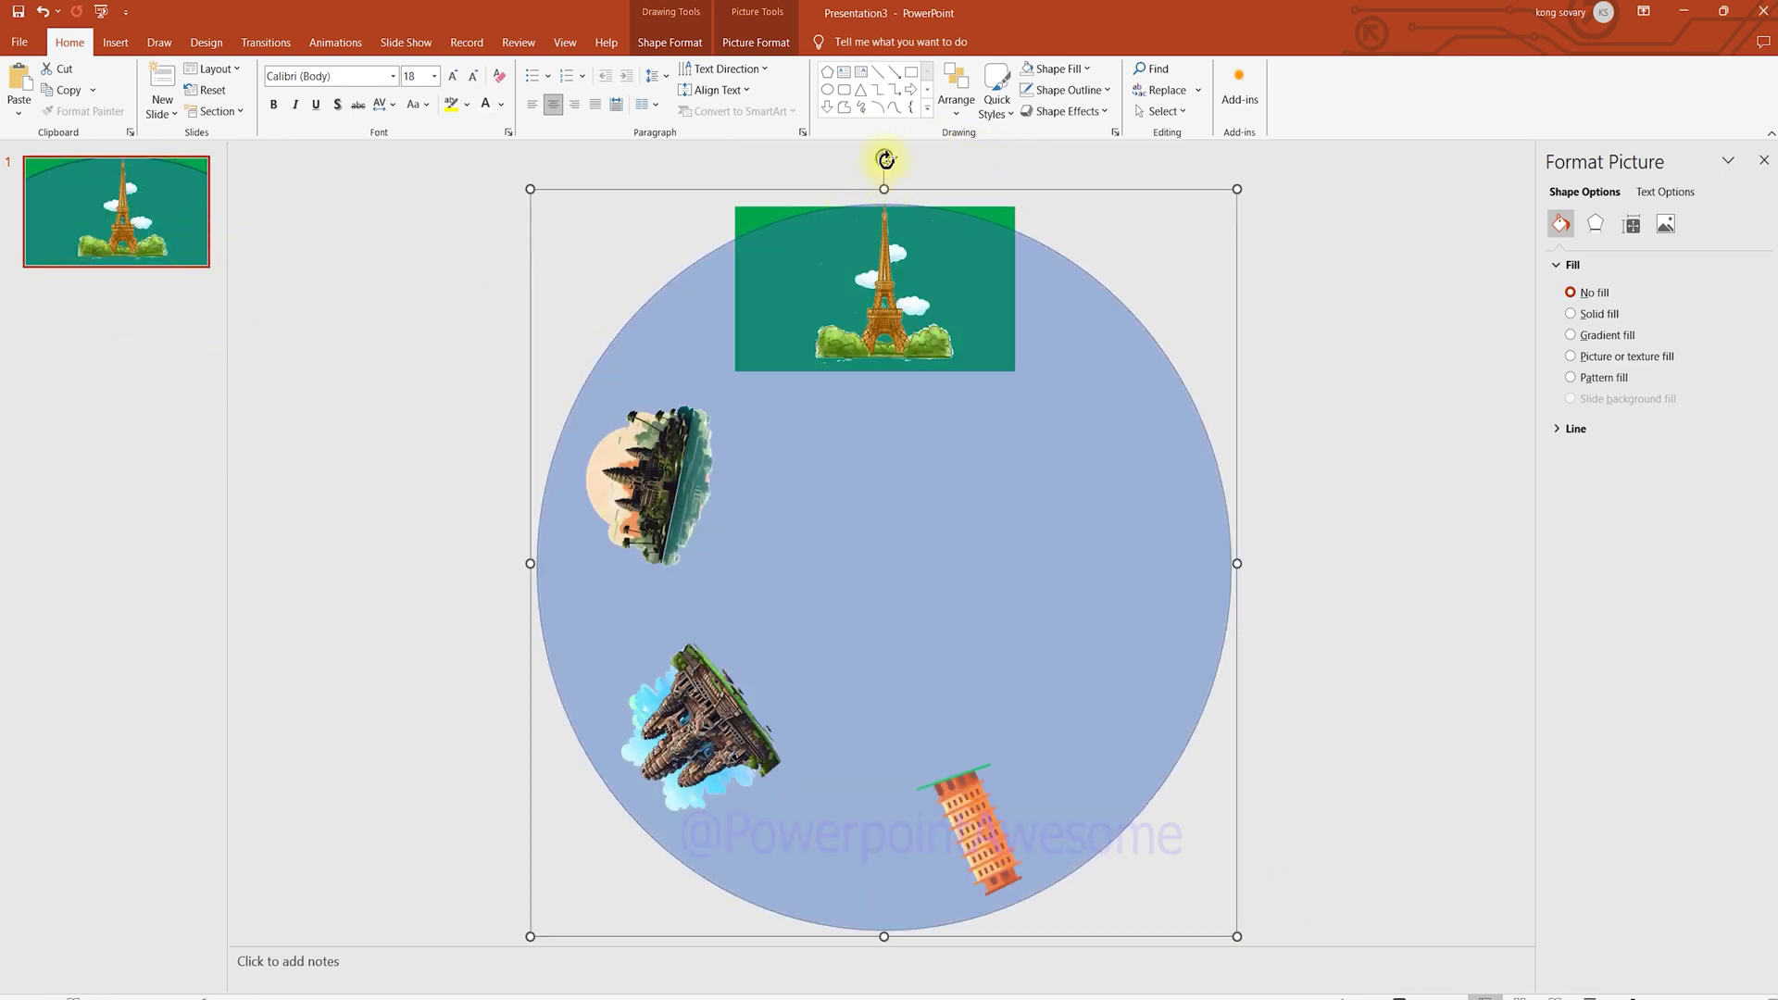
{"action": "left_click", "coordinate": [1394, 507]}
{"action": "left_click", "coordinate": [700, 734]}
{"action": "left_click", "coordinate": [905, 371]}
{"action": "left_click_drag", "start_coordinate": [954, 364], "coordinate": [884, 339]}
Step: Rotate the wheel to bring the Angkor temple to the top and tilt that picture upright
{"action": "left_click", "coordinate": [1059, 413]}
{"action": "left_click_drag", "start_coordinate": [882, 159], "coordinate": [1401, 389]}
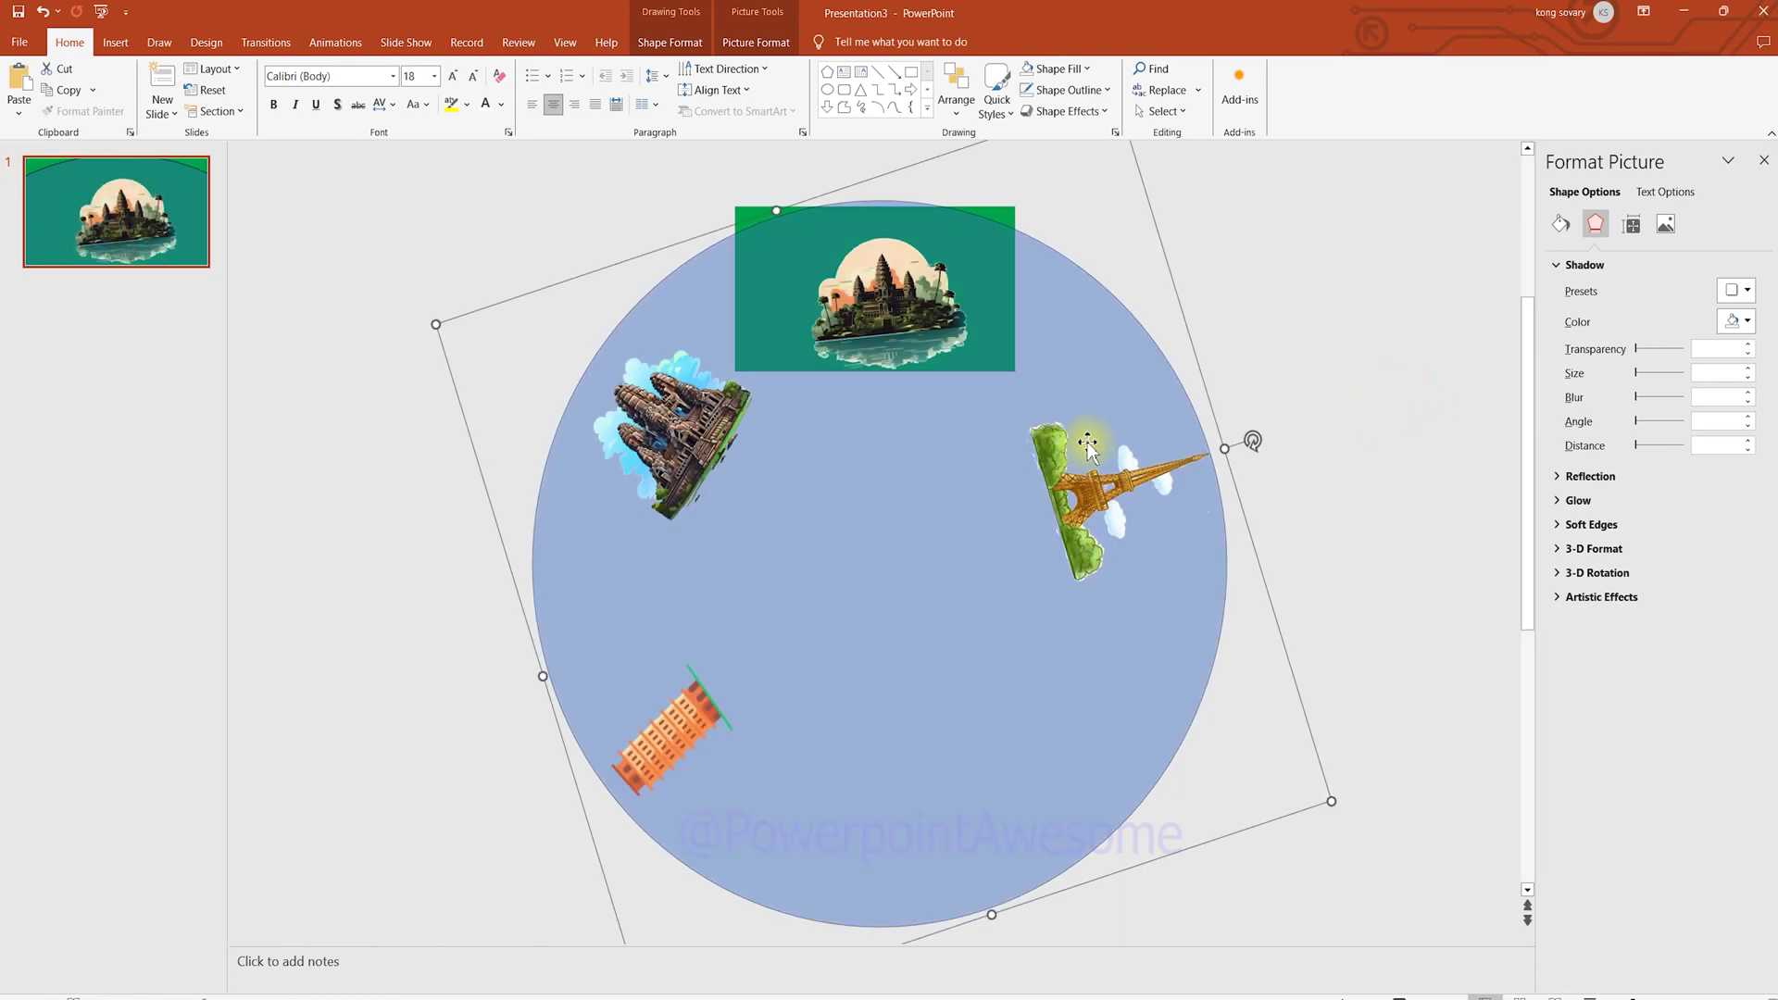
{"action": "left_click", "coordinate": [888, 317]}
{"action": "left_click_drag", "start_coordinate": [885, 196], "coordinate": [809, 381]}
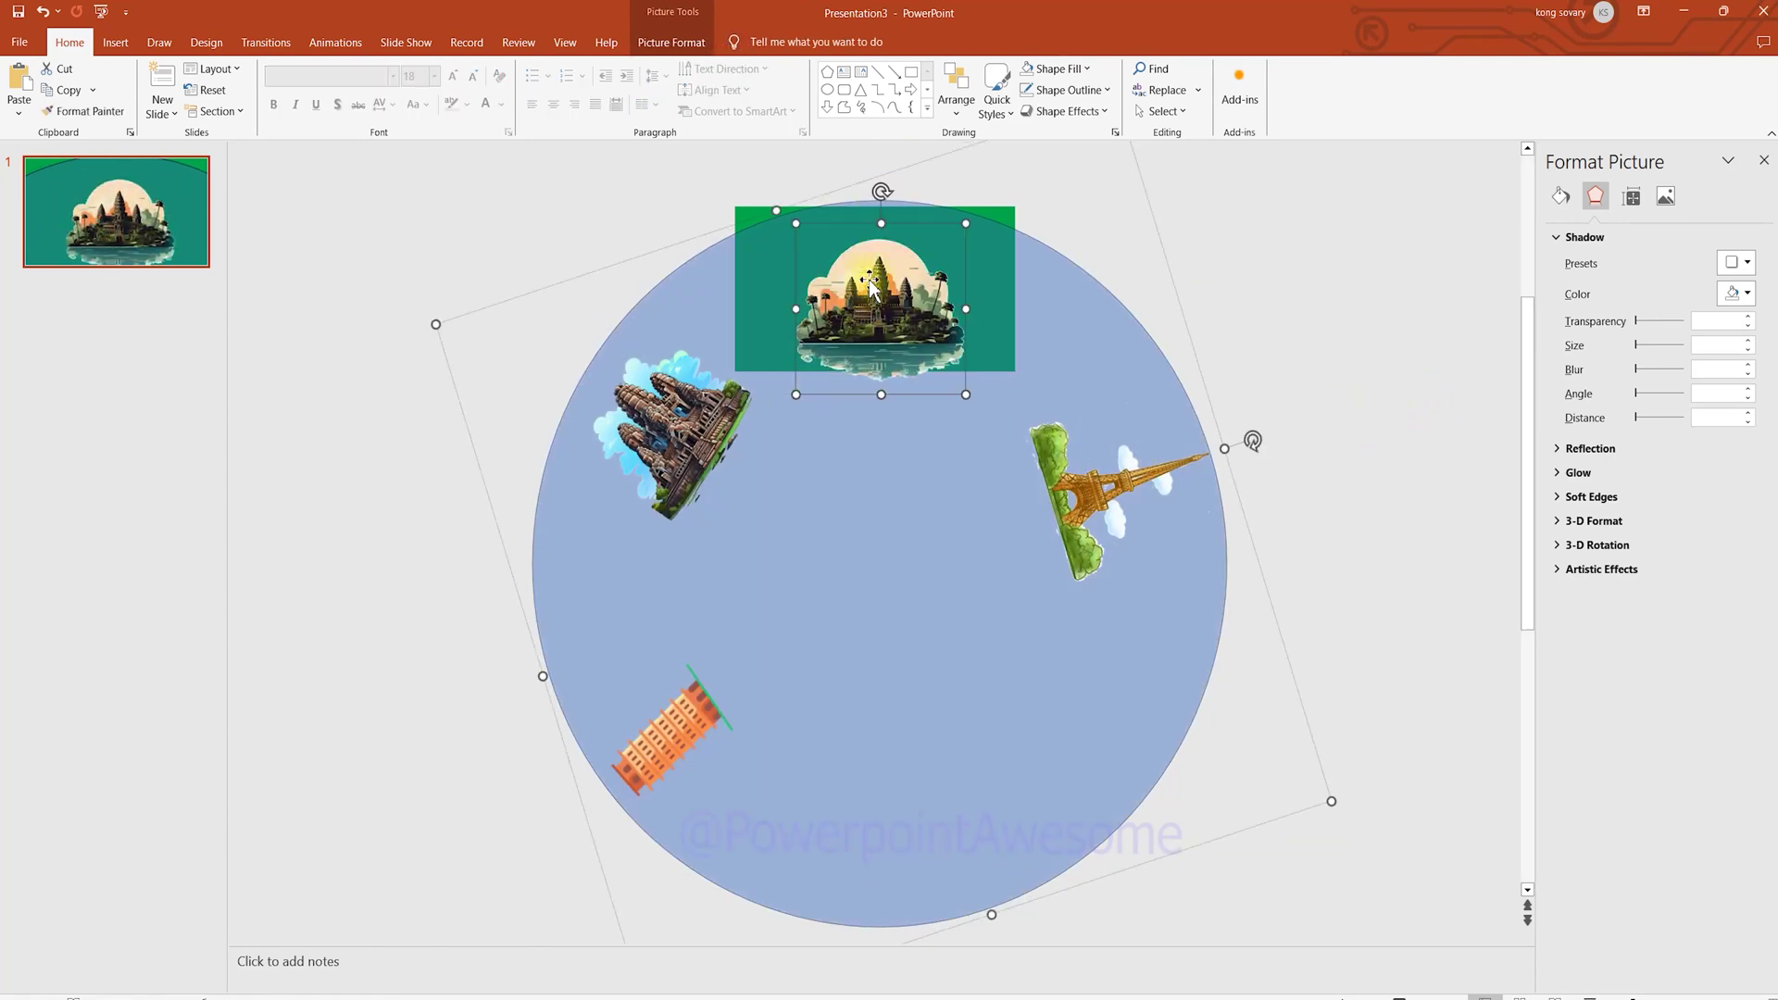
{"action": "left_click", "coordinate": [942, 184]}
{"action": "left_click", "coordinate": [881, 292]}
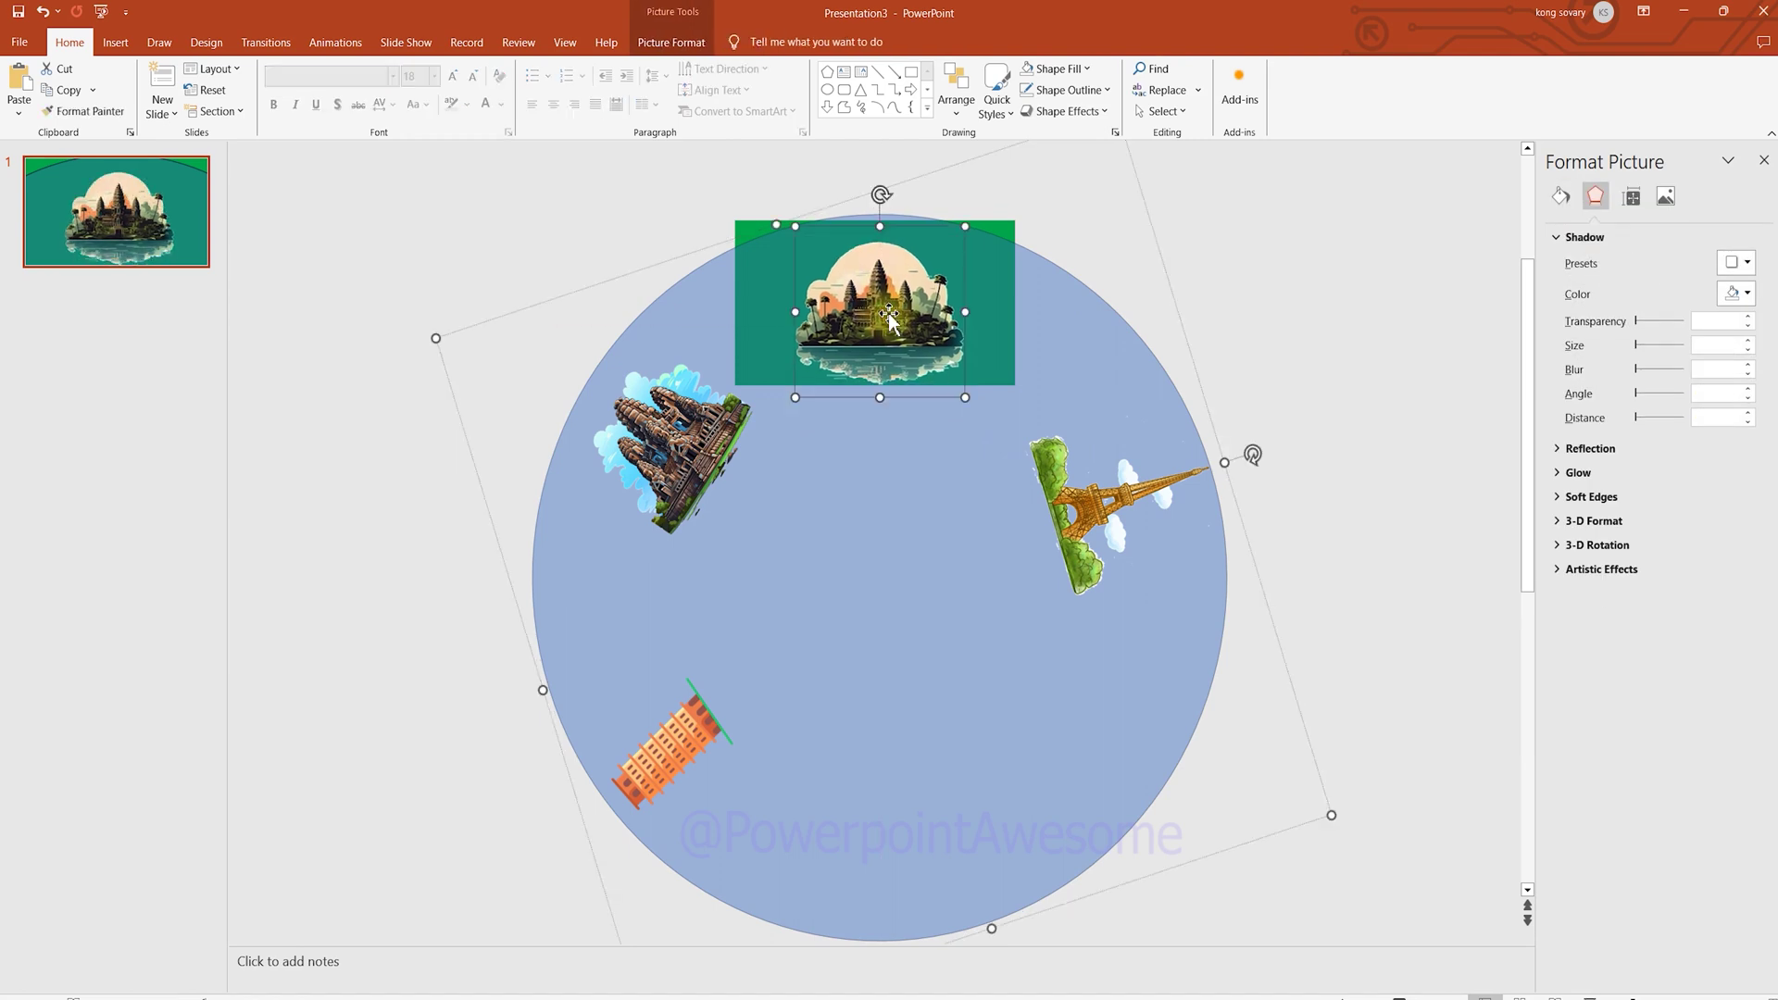
Step: Rotate the wheel group until the leaning tower picture reaches the top
{"action": "left_click", "coordinate": [1358, 492]}
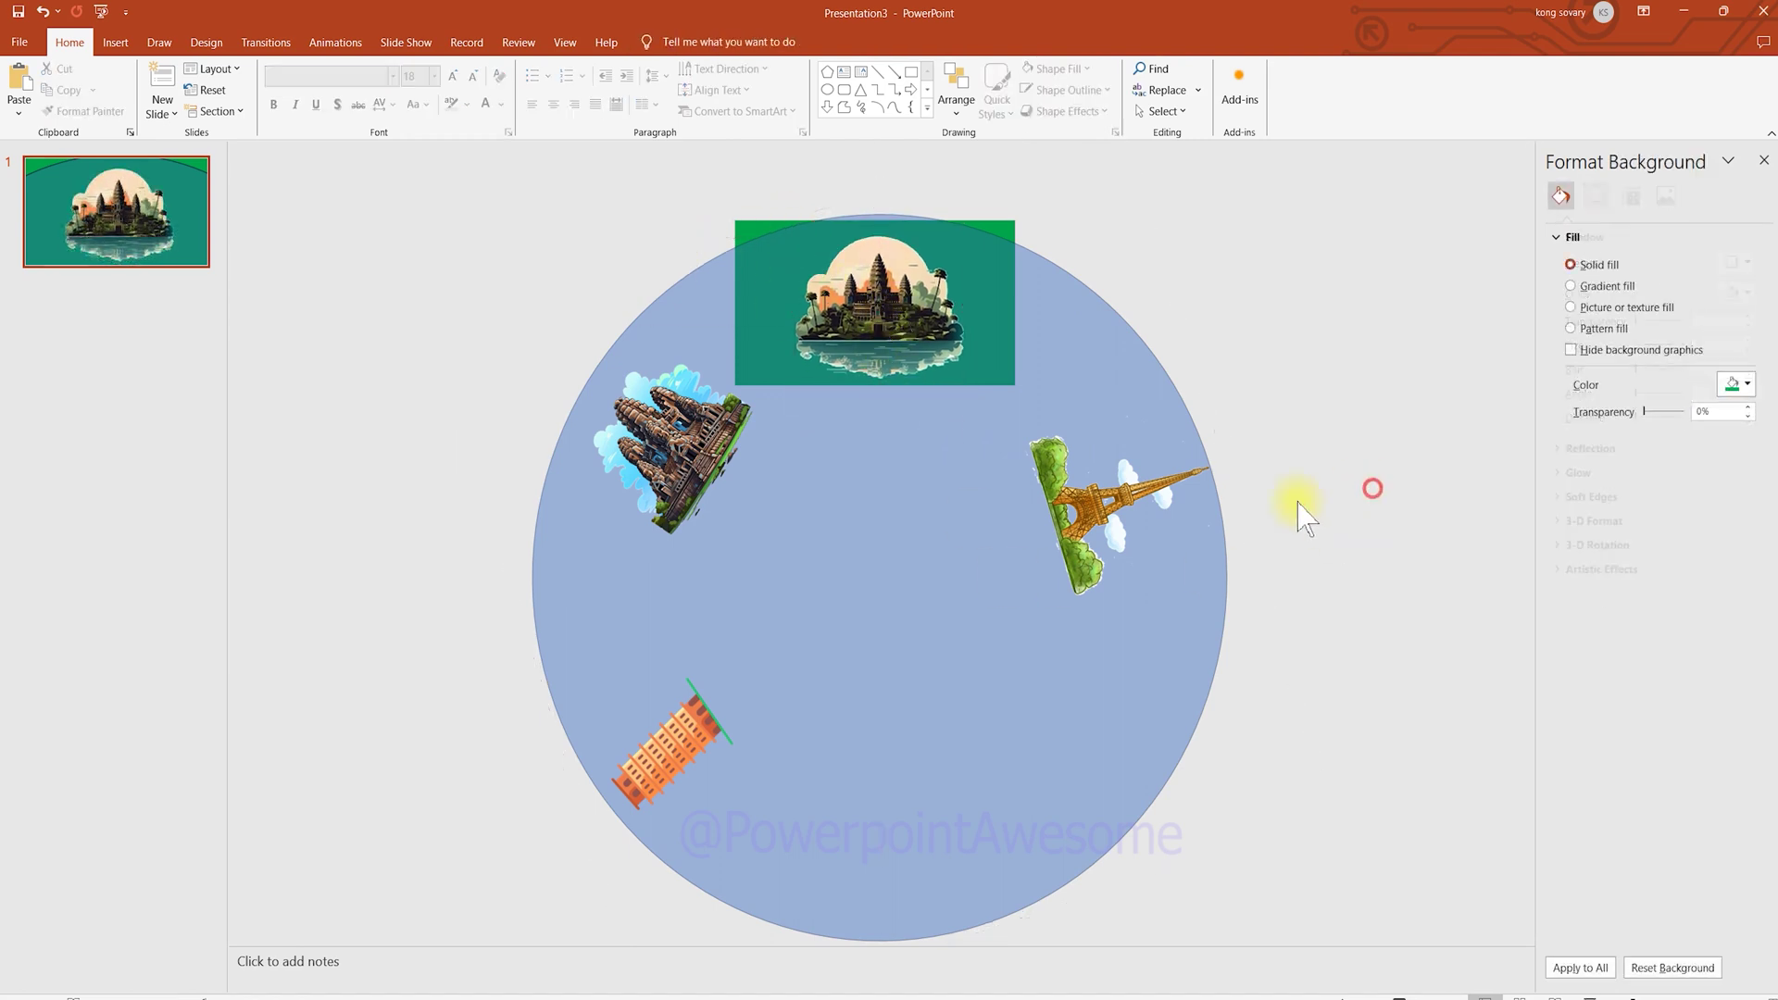
{"action": "left_click", "coordinate": [1206, 624]}
{"action": "left_click_drag", "start_coordinate": [1252, 454], "coordinate": [1236, 880]}
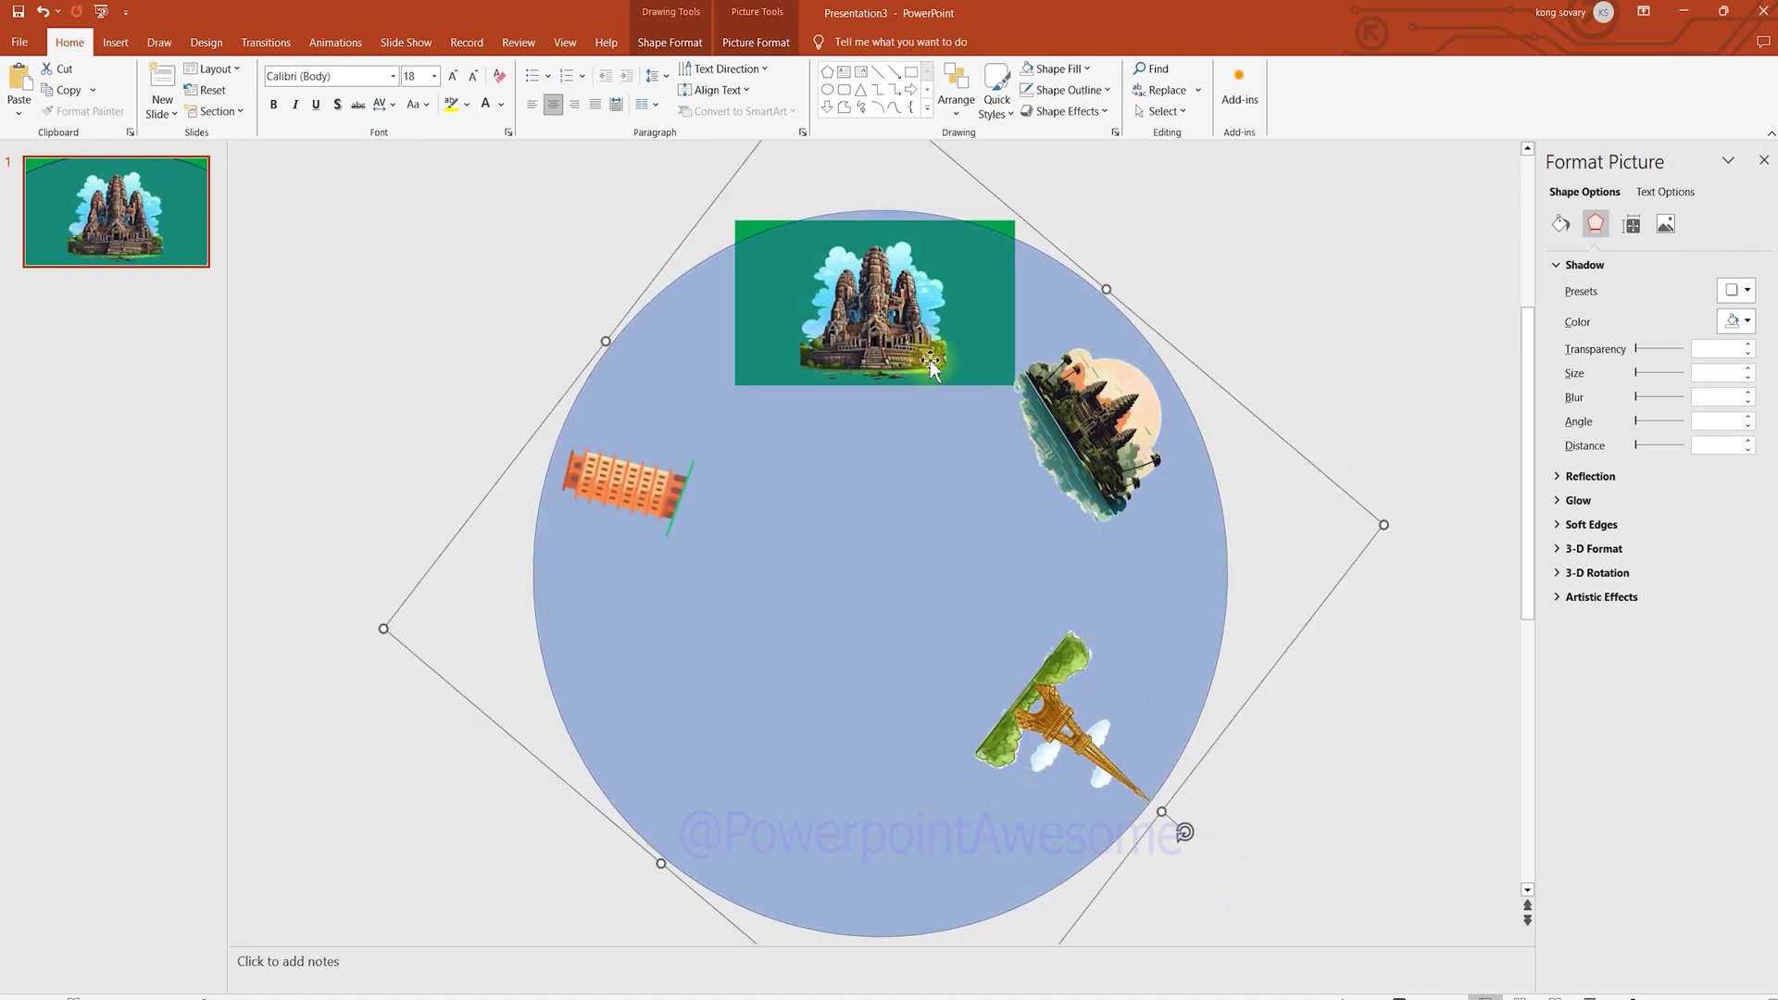
{"action": "left_click_drag", "start_coordinate": [1186, 829], "coordinate": [736, 991]}
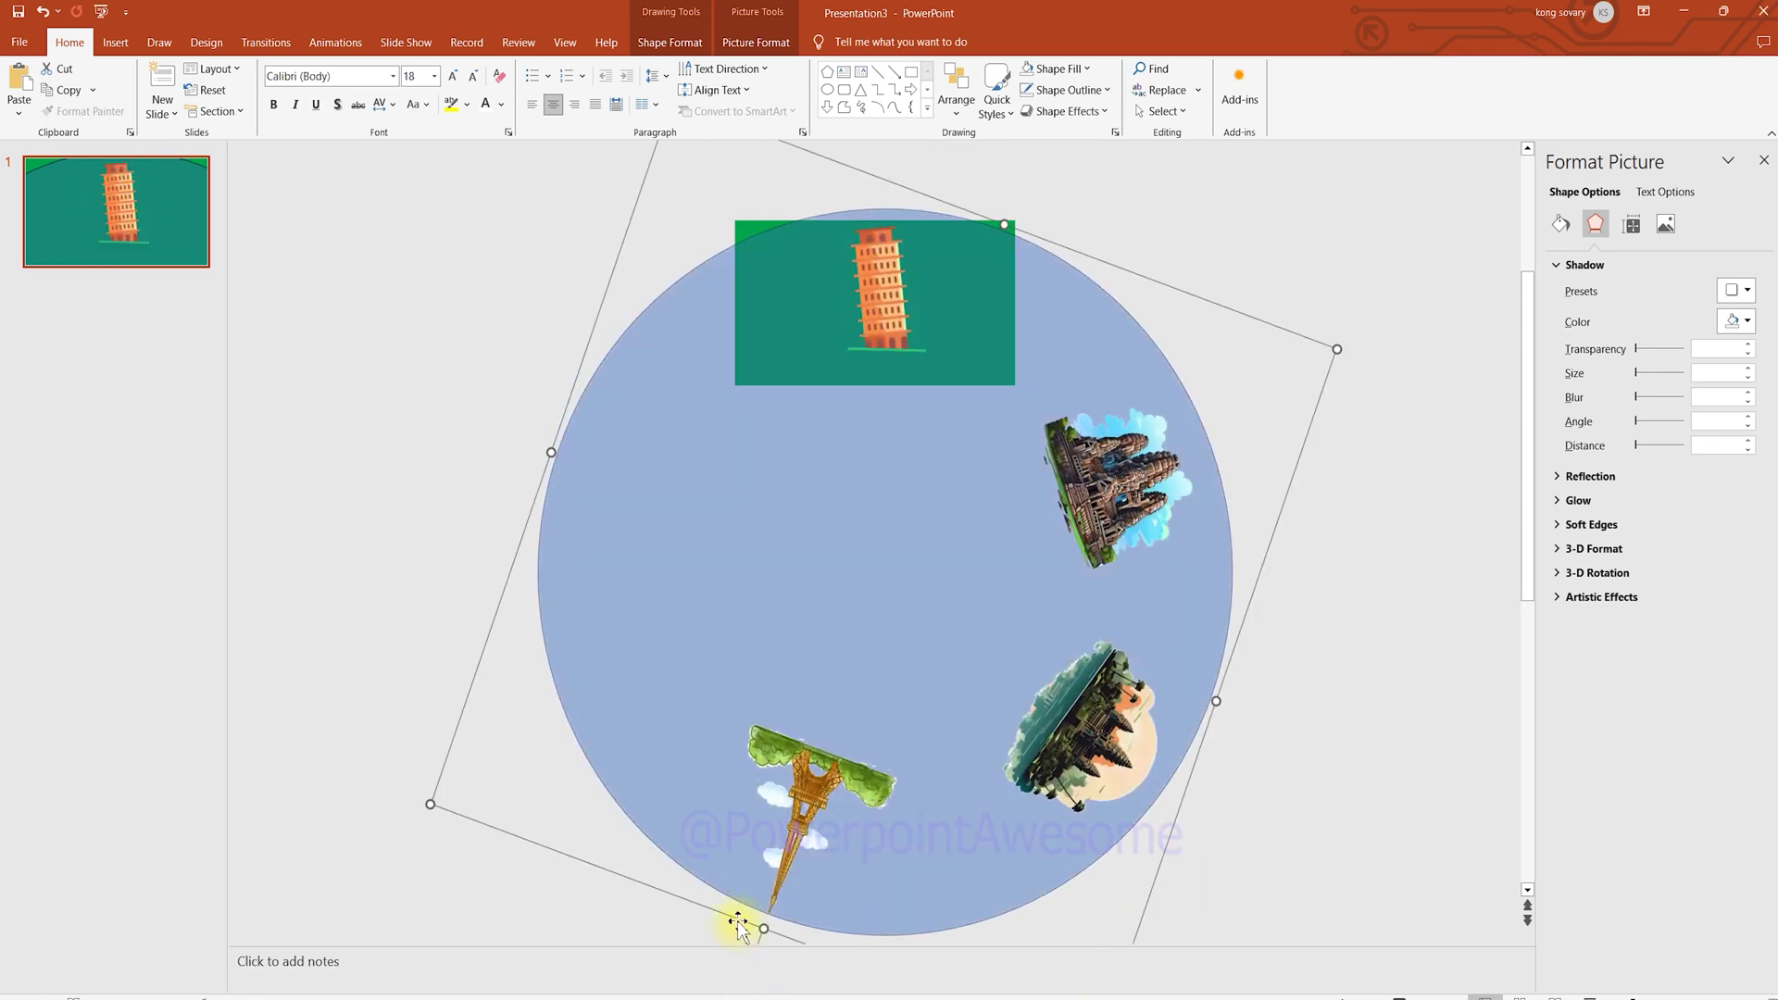
Step: Reposition and resize the leaning tower picture within the banner
{"action": "left_click", "coordinate": [875, 317]}
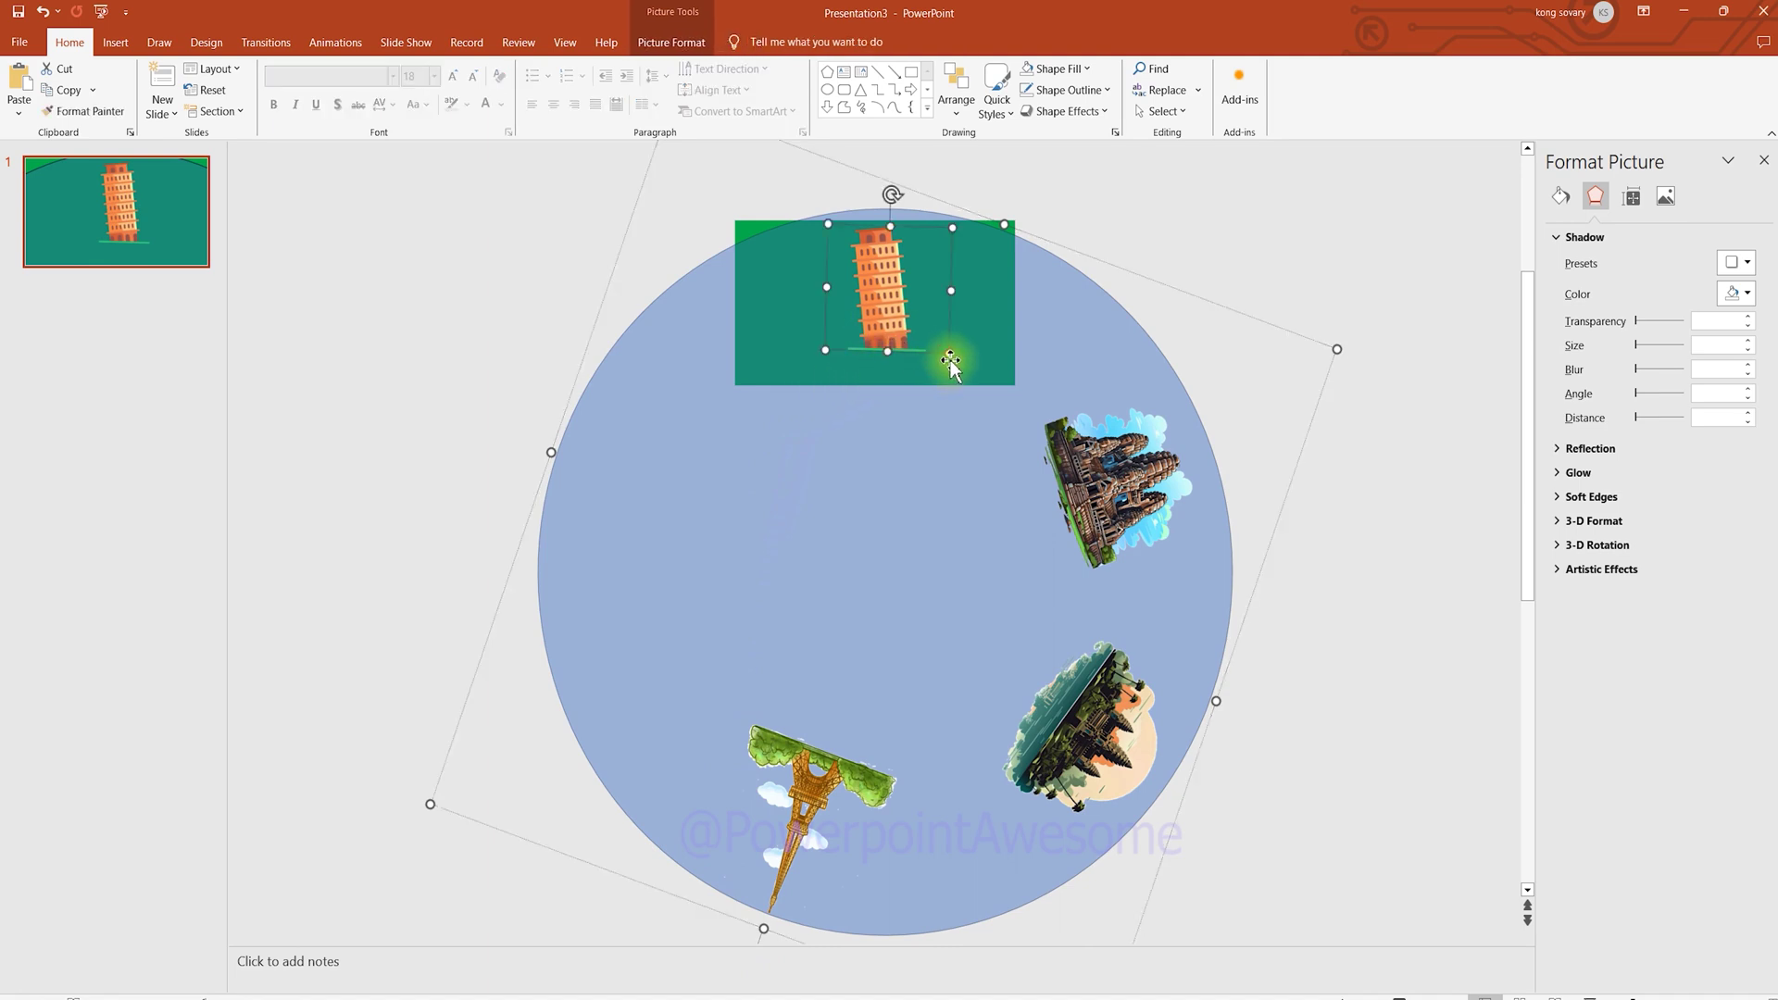
{"action": "left_click_drag", "start_coordinate": [948, 355], "coordinate": [961, 373]}
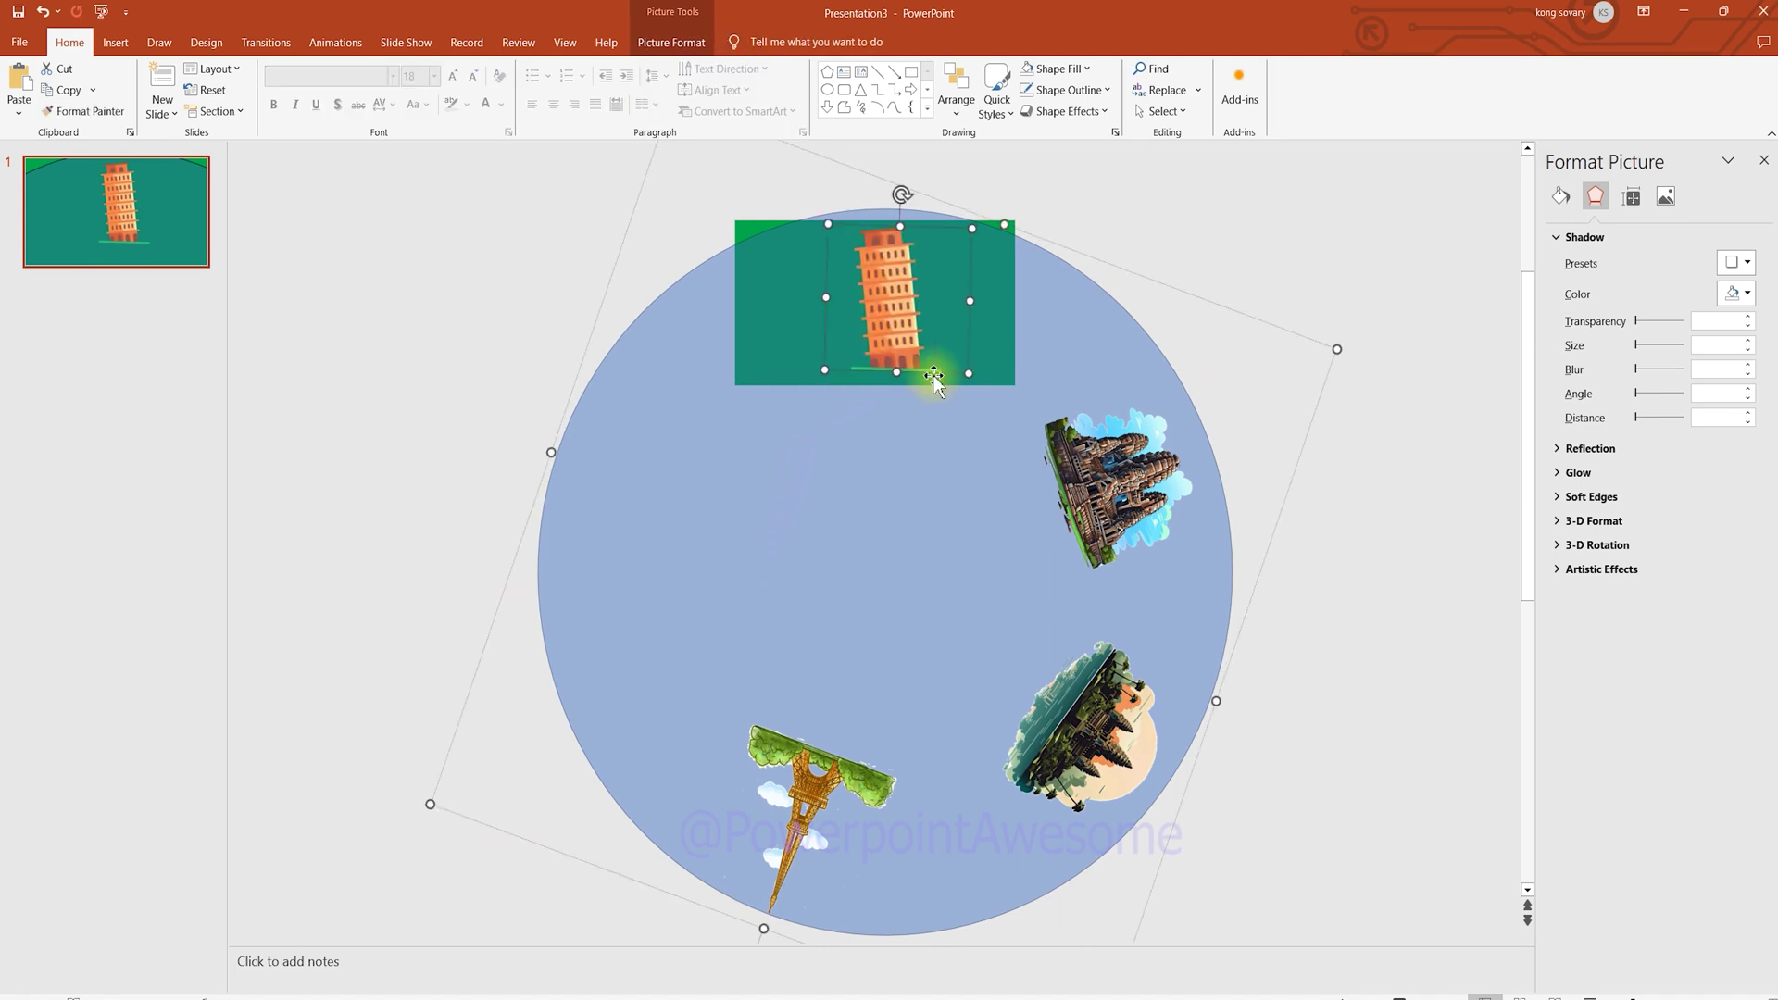
{"action": "left_click_drag", "start_coordinate": [821, 377], "coordinate": [807, 386]}
{"action": "left_click_drag", "start_coordinate": [973, 227], "coordinate": [960, 240]}
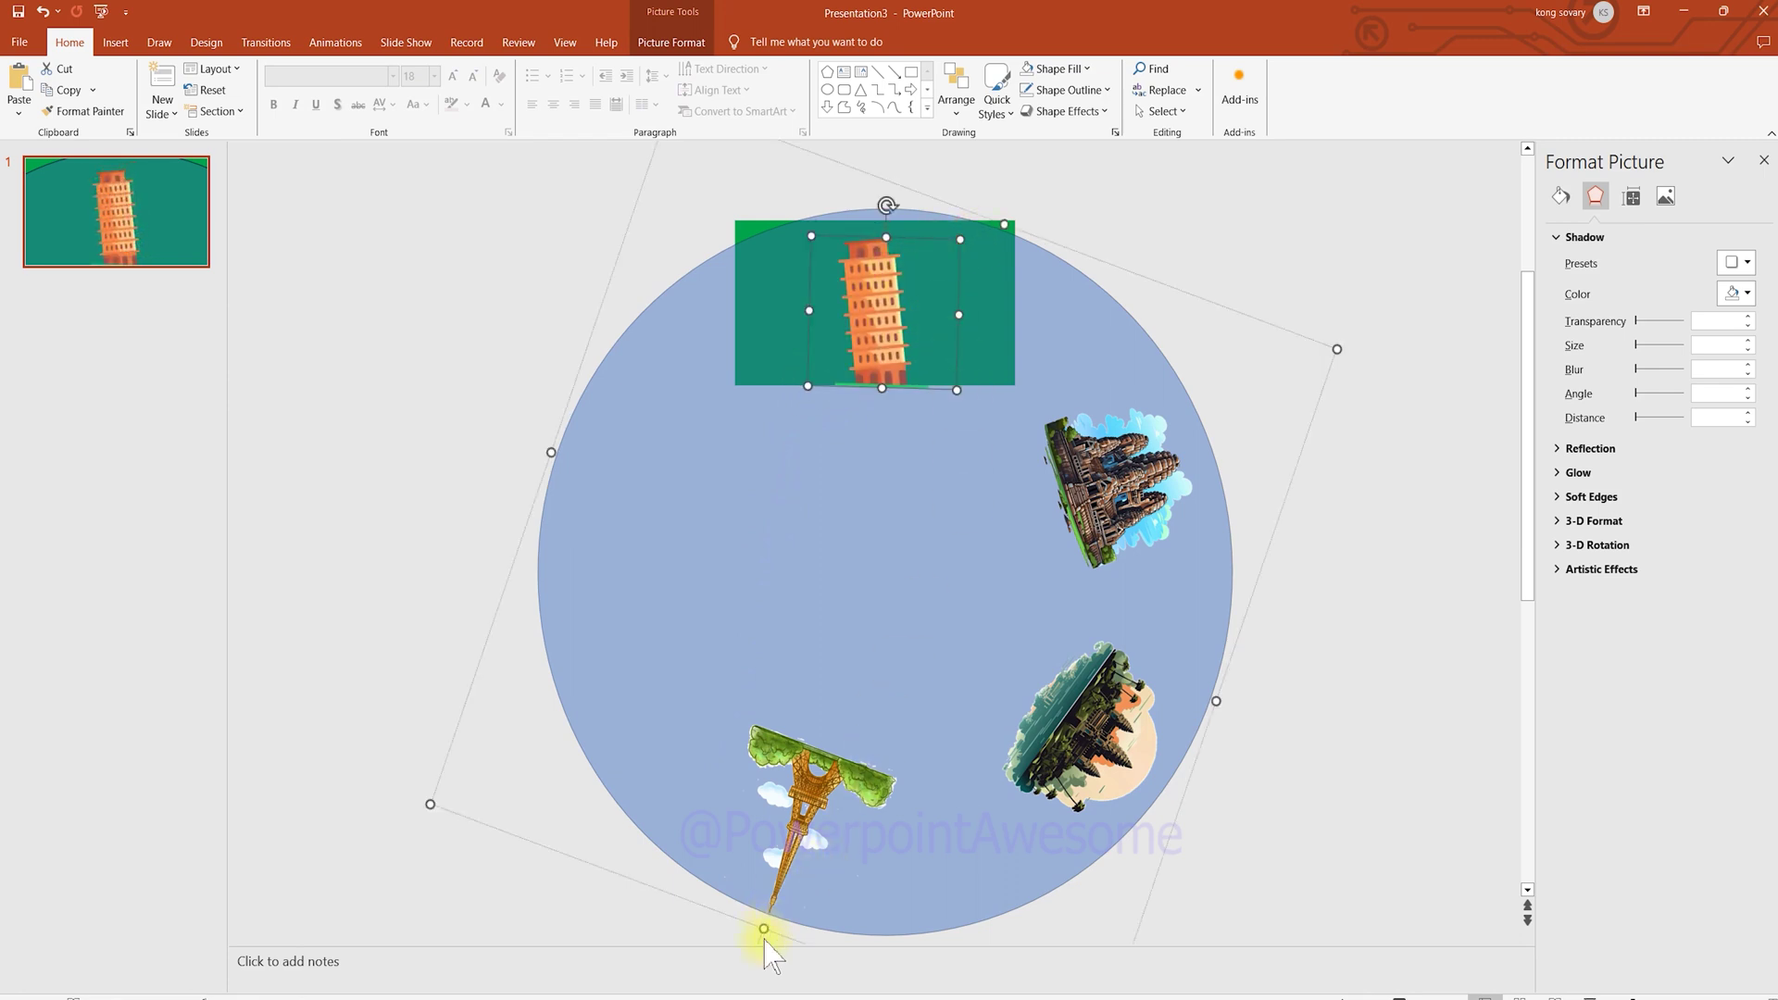
Step: Rotate the wheel back so the Eiffel Tower stands upright on top
{"action": "left_click", "coordinate": [1340, 682]}
{"action": "left_click", "coordinate": [945, 620]}
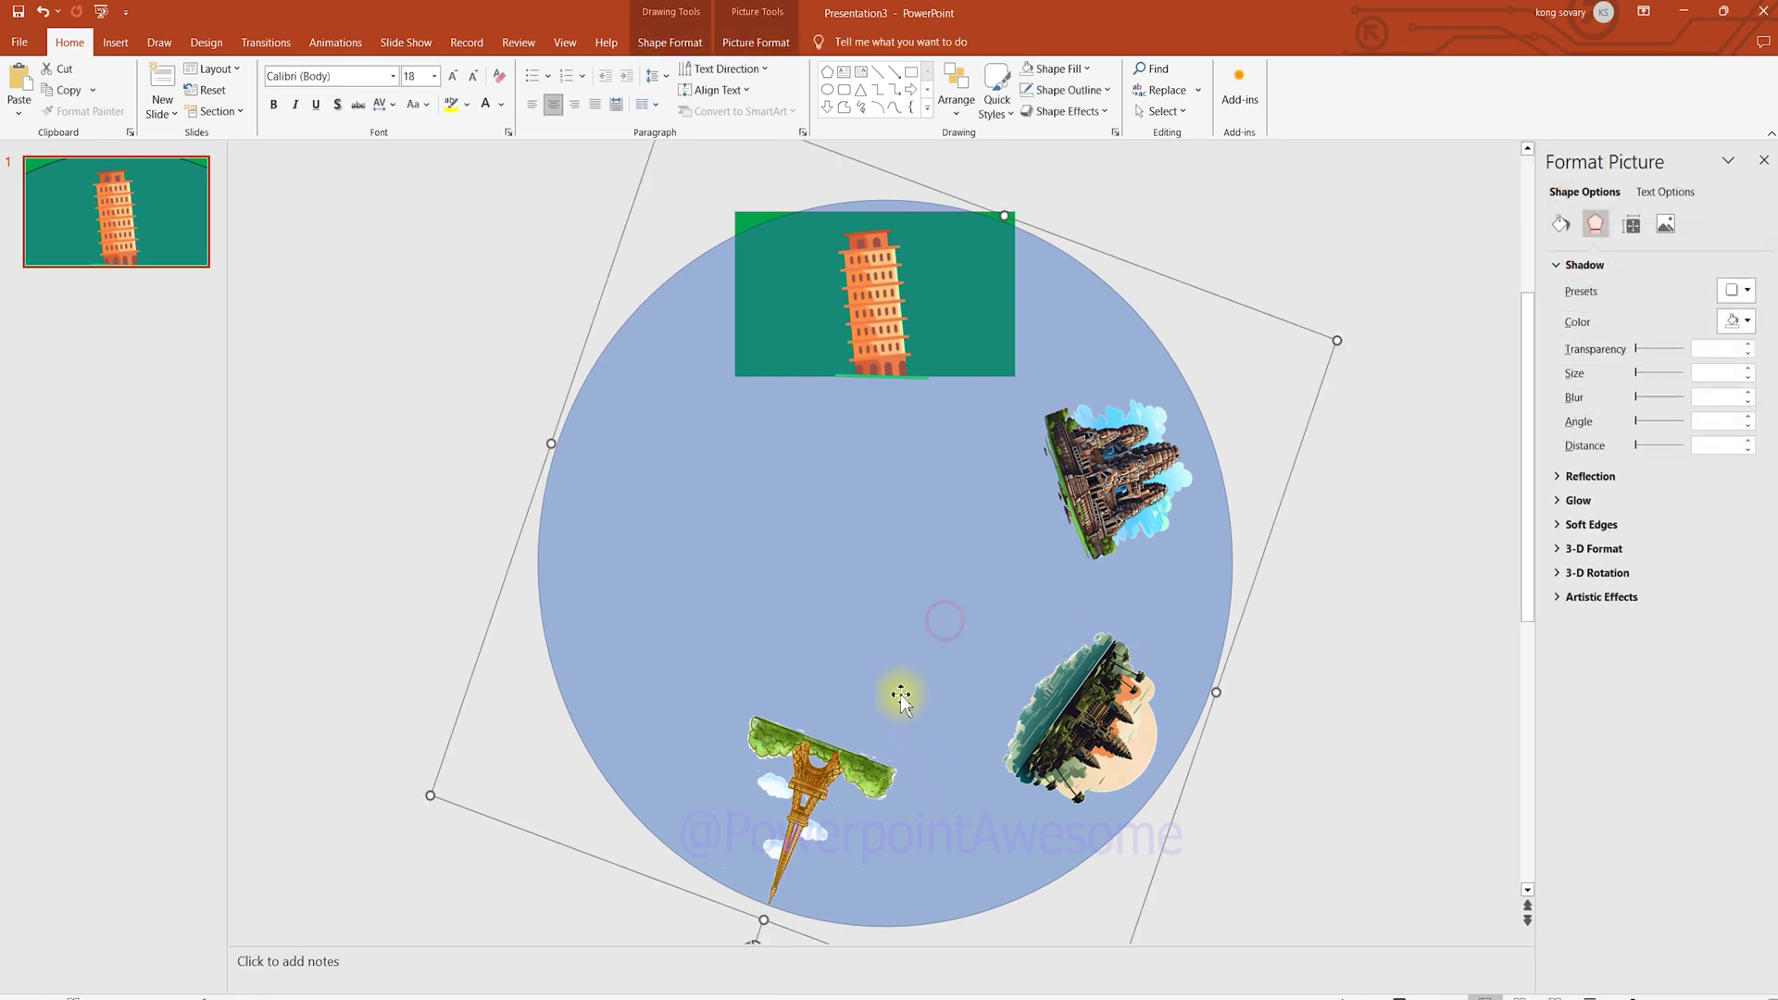
{"action": "left_click_drag", "start_coordinate": [756, 941], "coordinate": [1250, 435]}
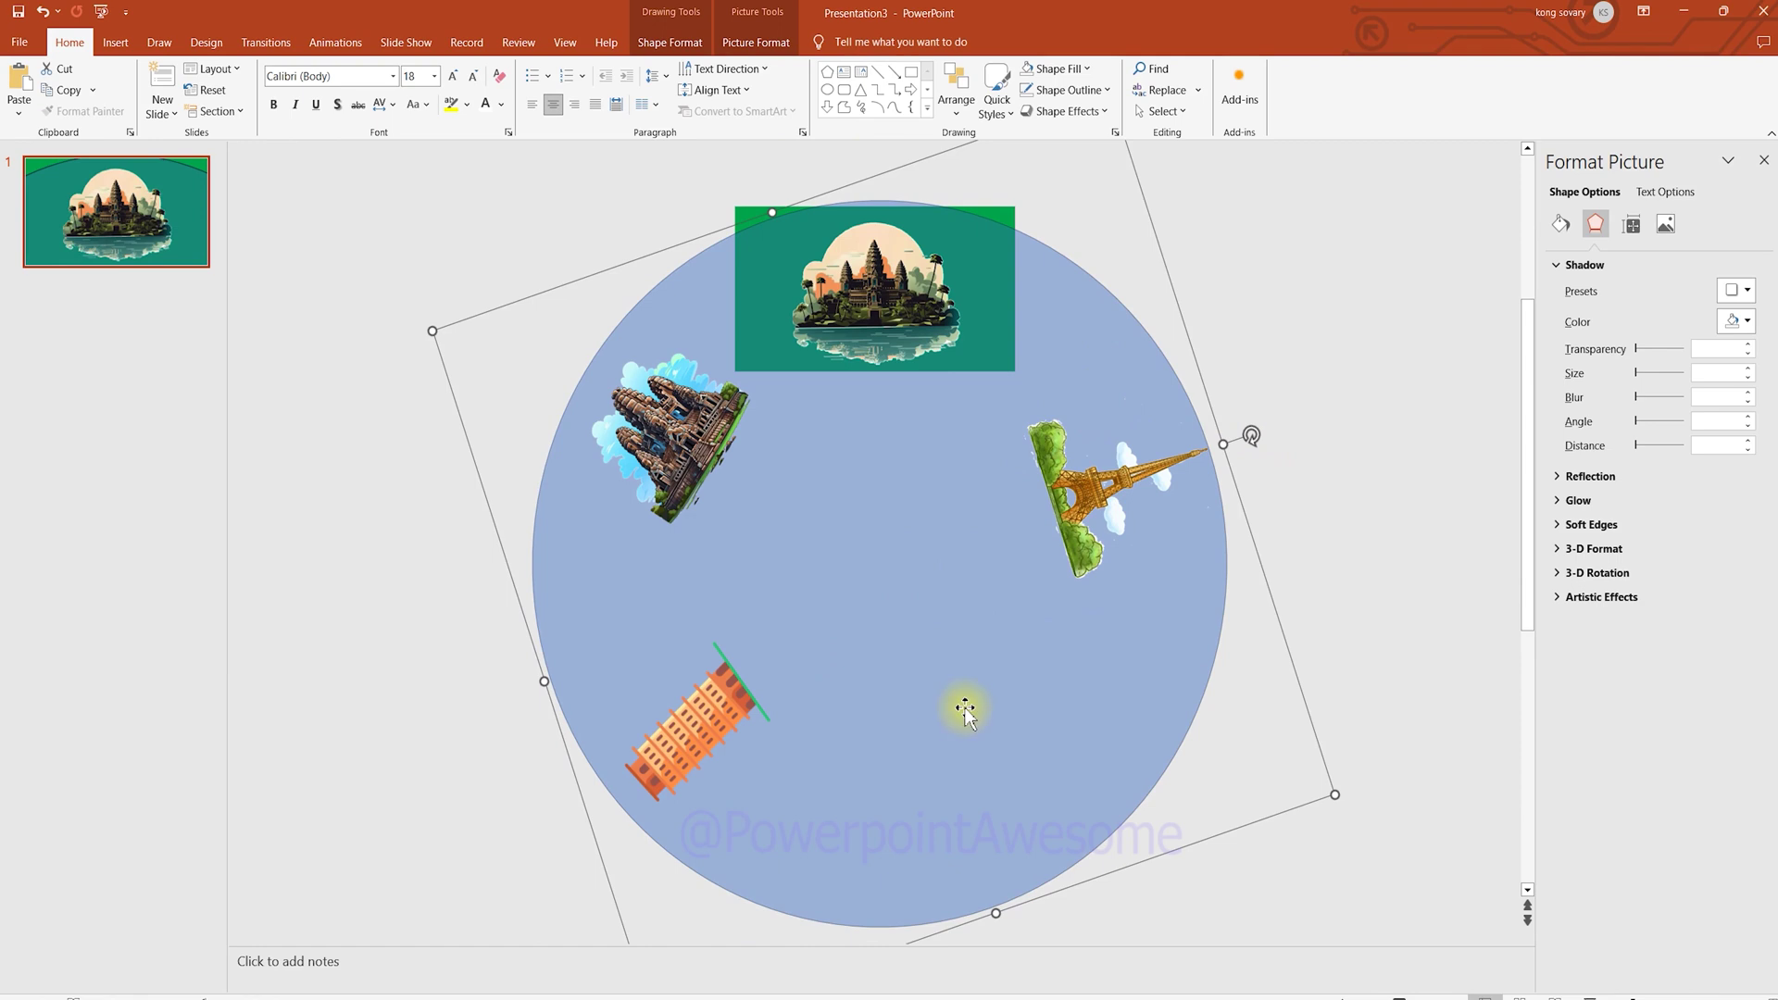
{"action": "left_click", "coordinate": [1384, 486]}
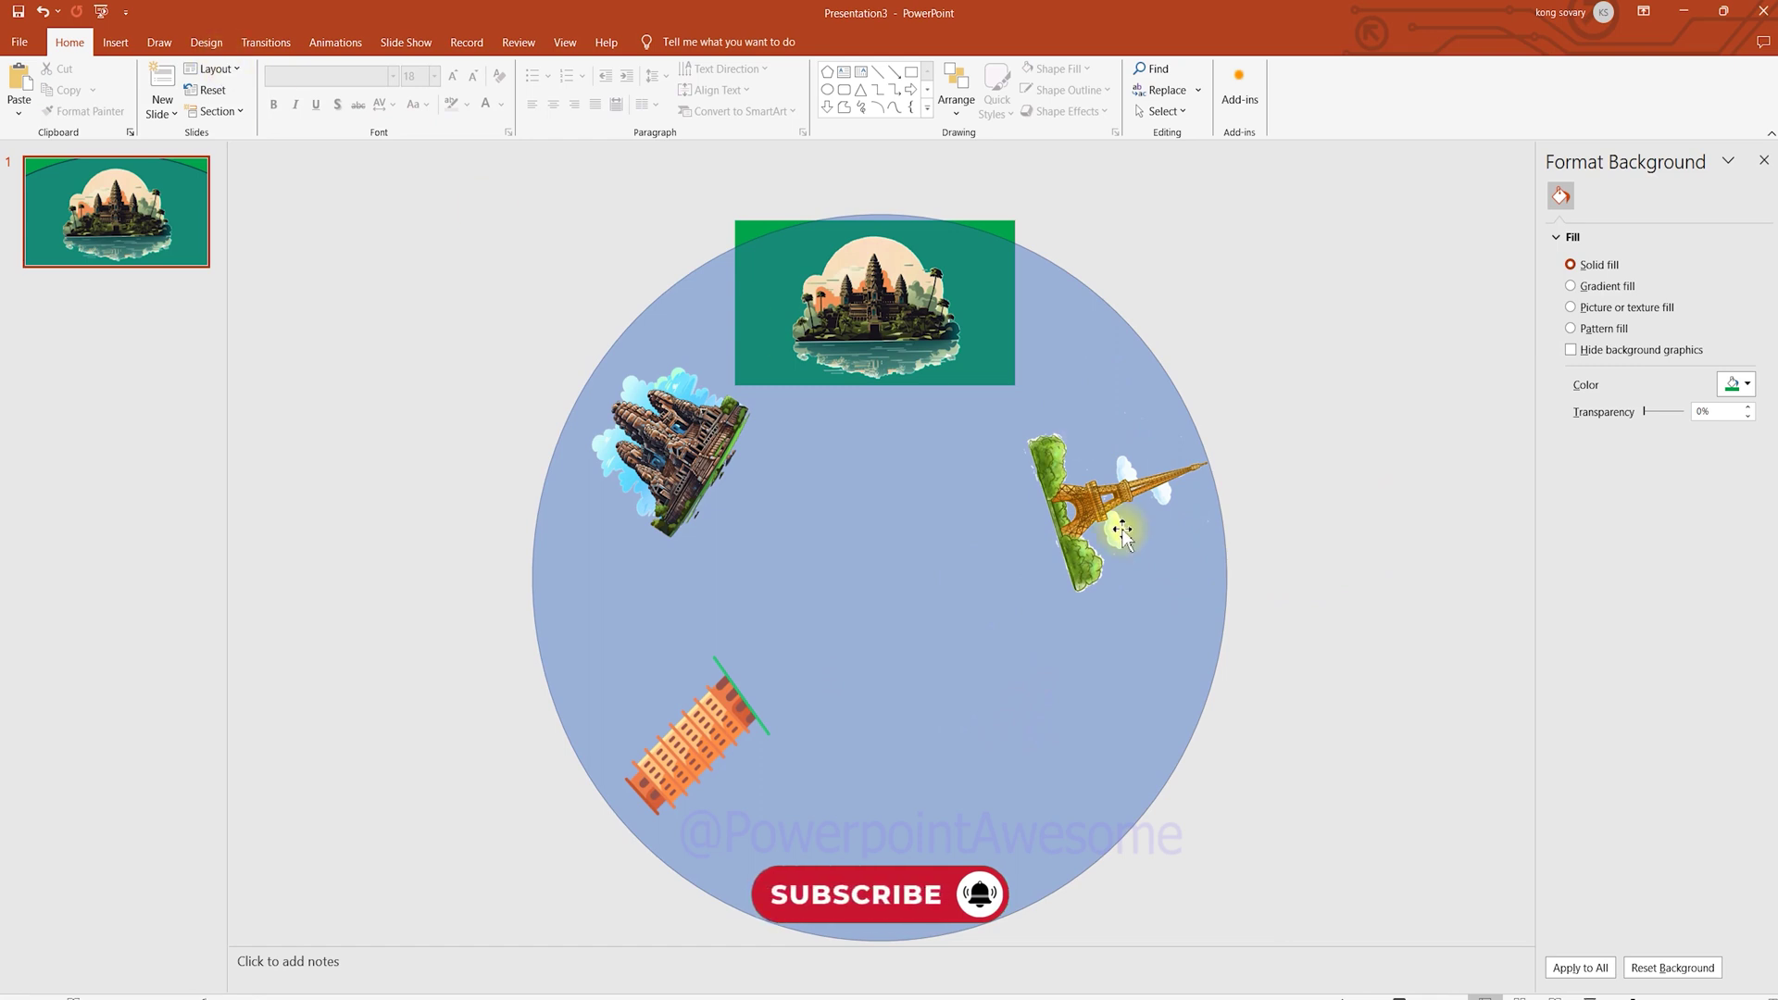
{"action": "left_click", "coordinate": [1192, 589]}
{"action": "left_click_drag", "start_coordinate": [1256, 451], "coordinate": [877, 226]}
{"action": "left_click", "coordinate": [1333, 369]}
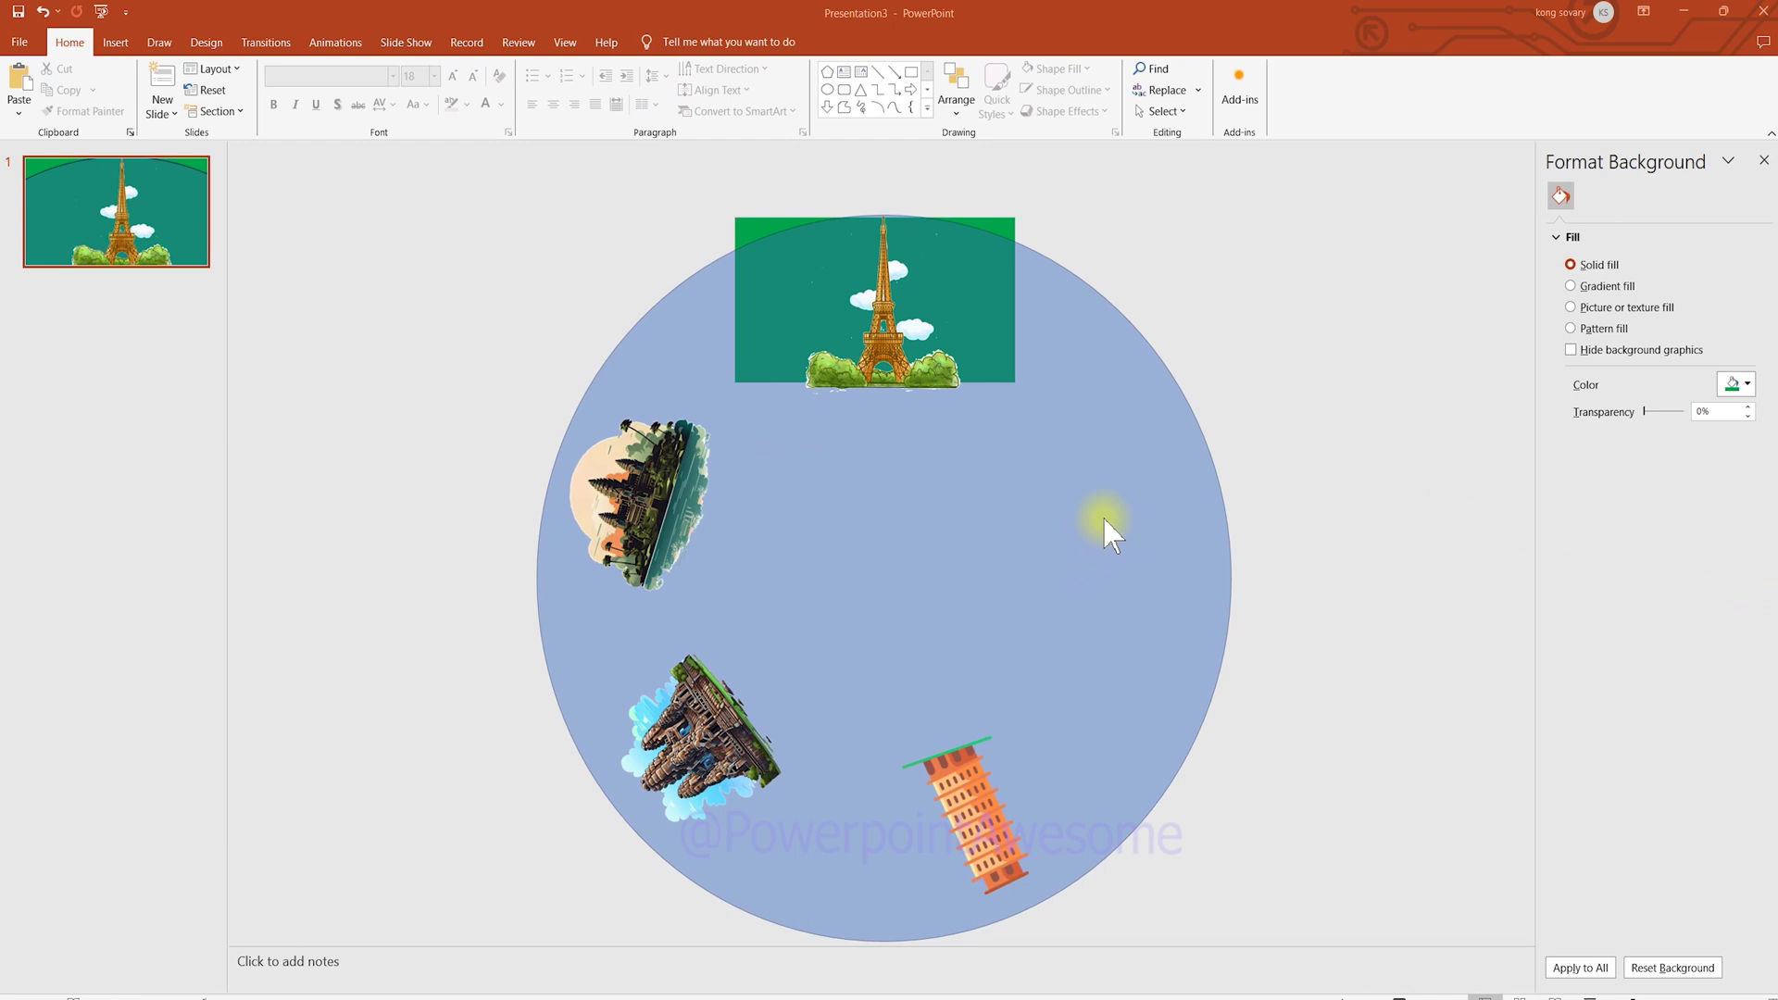
Step: Nudge the wheel slightly upward
{"action": "left_click_drag", "start_coordinate": [1103, 518], "coordinate": [1103, 507]}
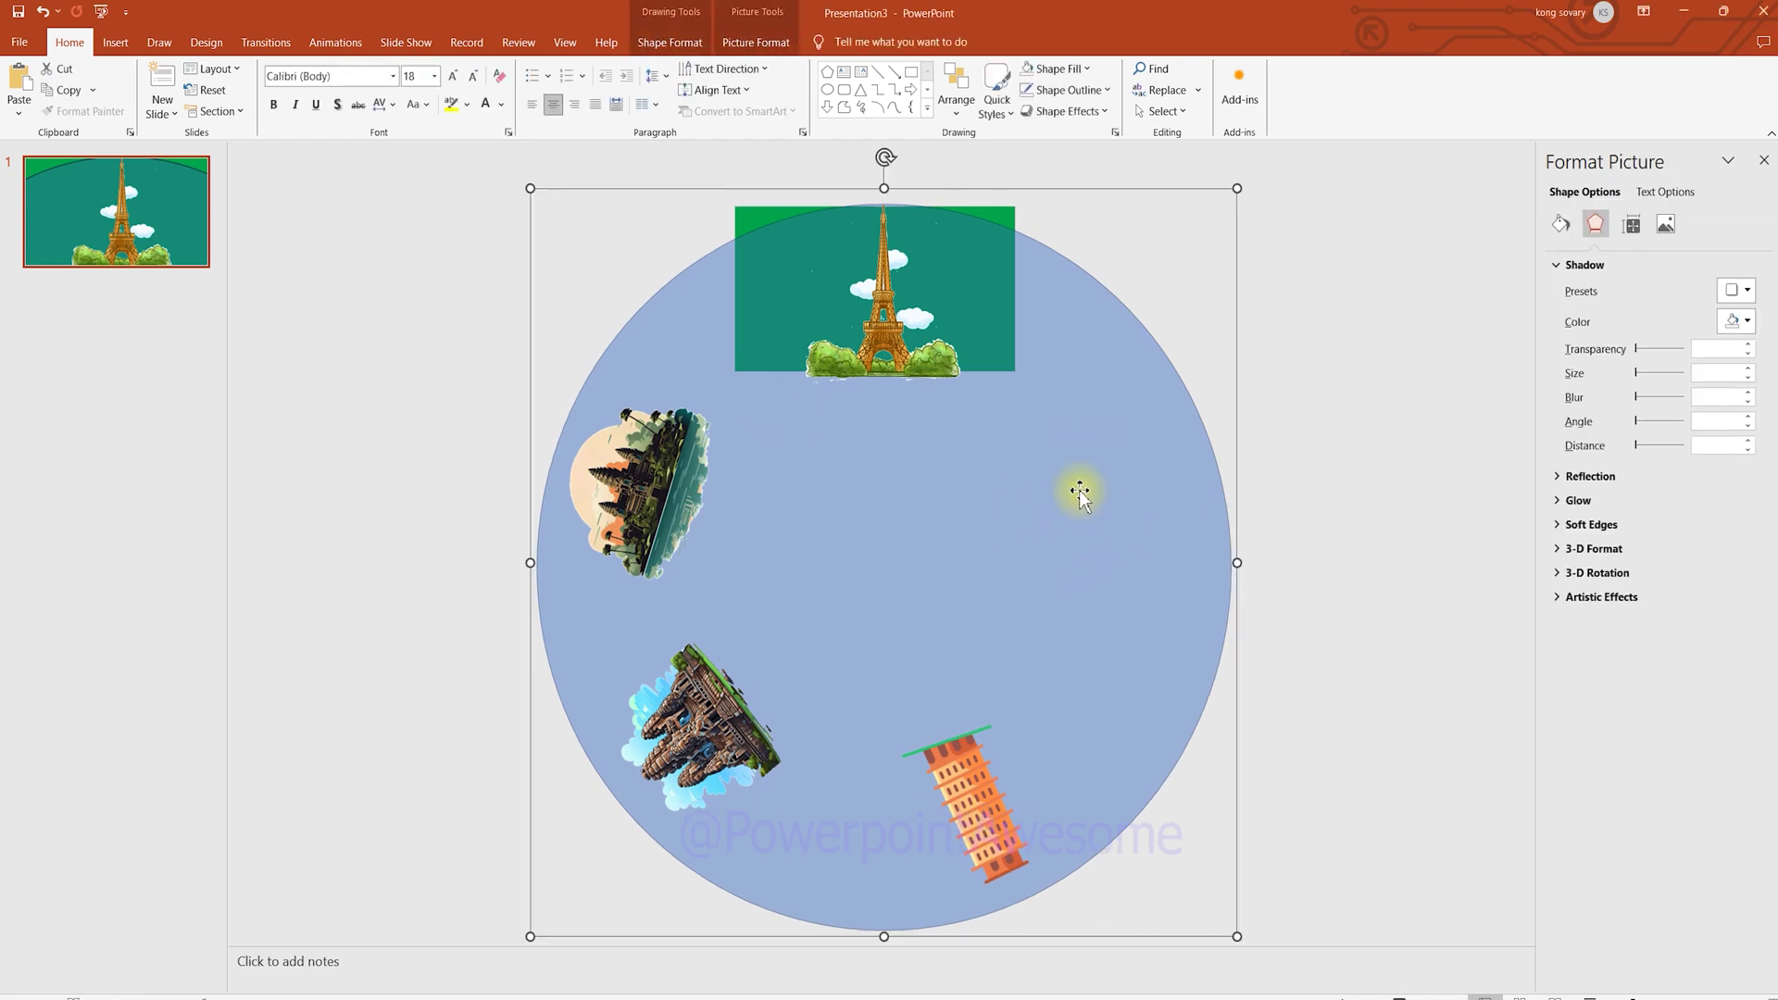
{"action": "key", "text": "ctrl+z"}
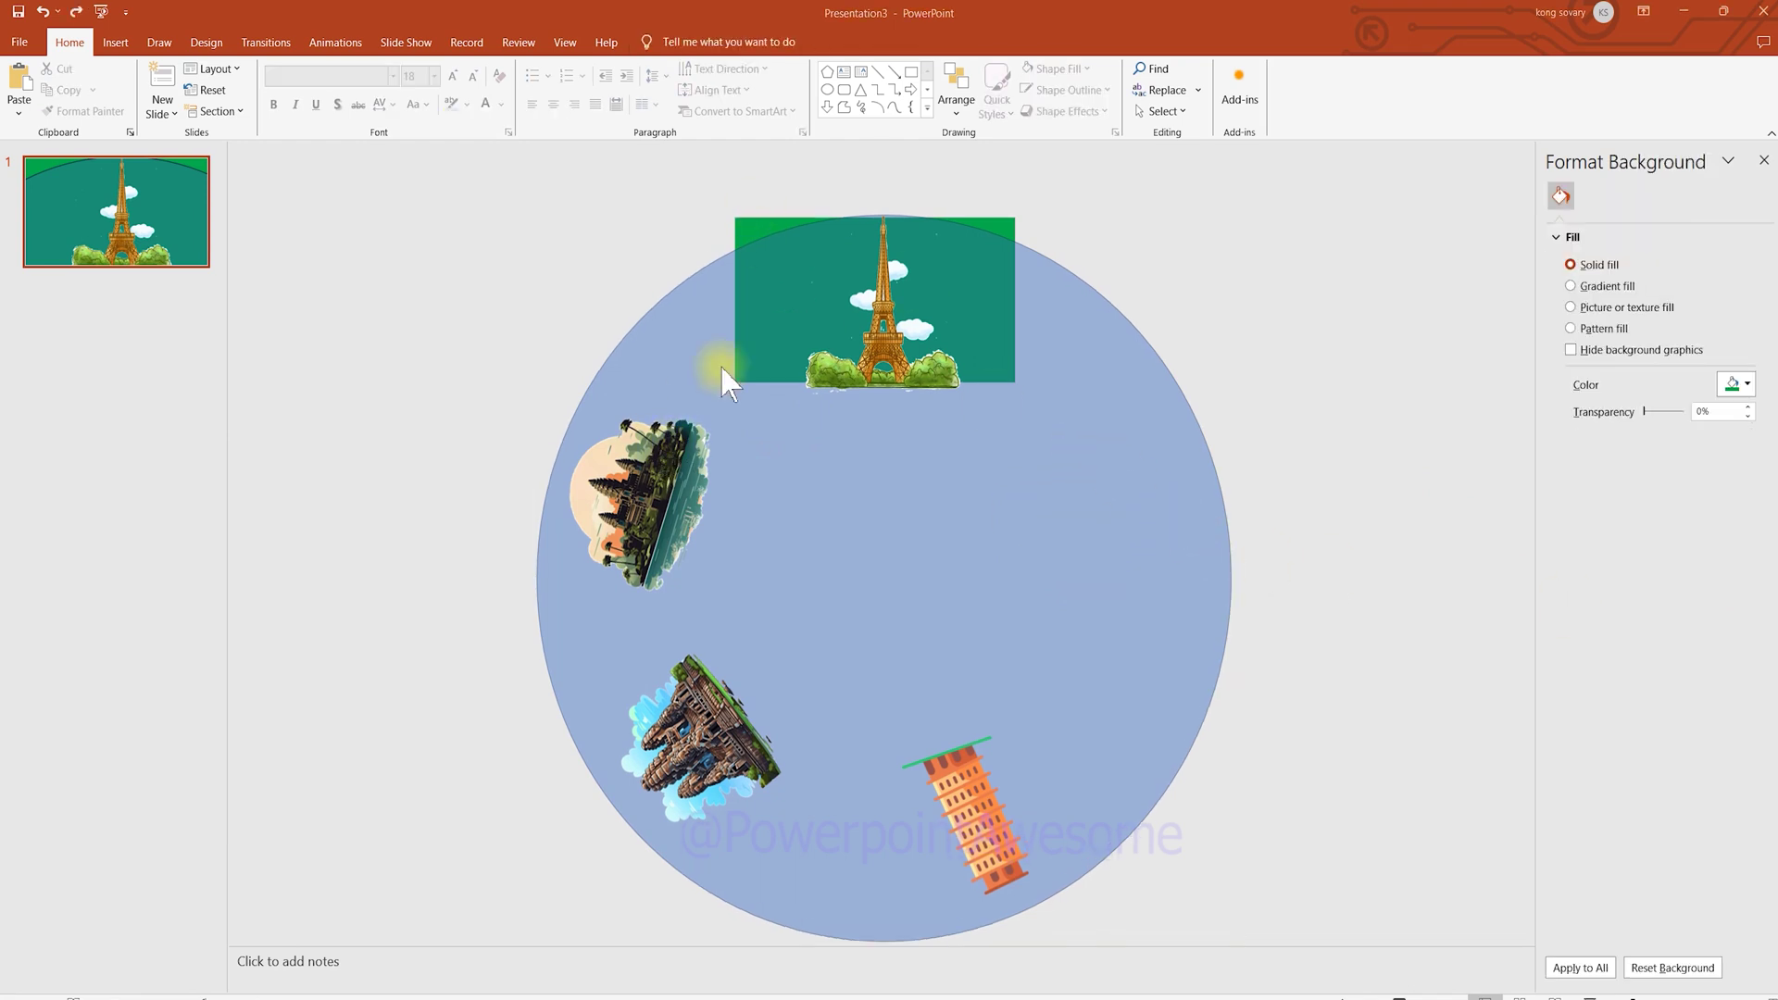
{"action": "key", "text": "ctrl+y"}
Step: Apply the Drop Shadow Rectangle picture style to all four landmark pictures
{"action": "left_click", "coordinate": [647, 493], "text": "ctrl"}
{"action": "left_click", "coordinate": [695, 685], "text": "ctrl"}
{"action": "left_click", "coordinate": [954, 779], "text": "ctrl"}
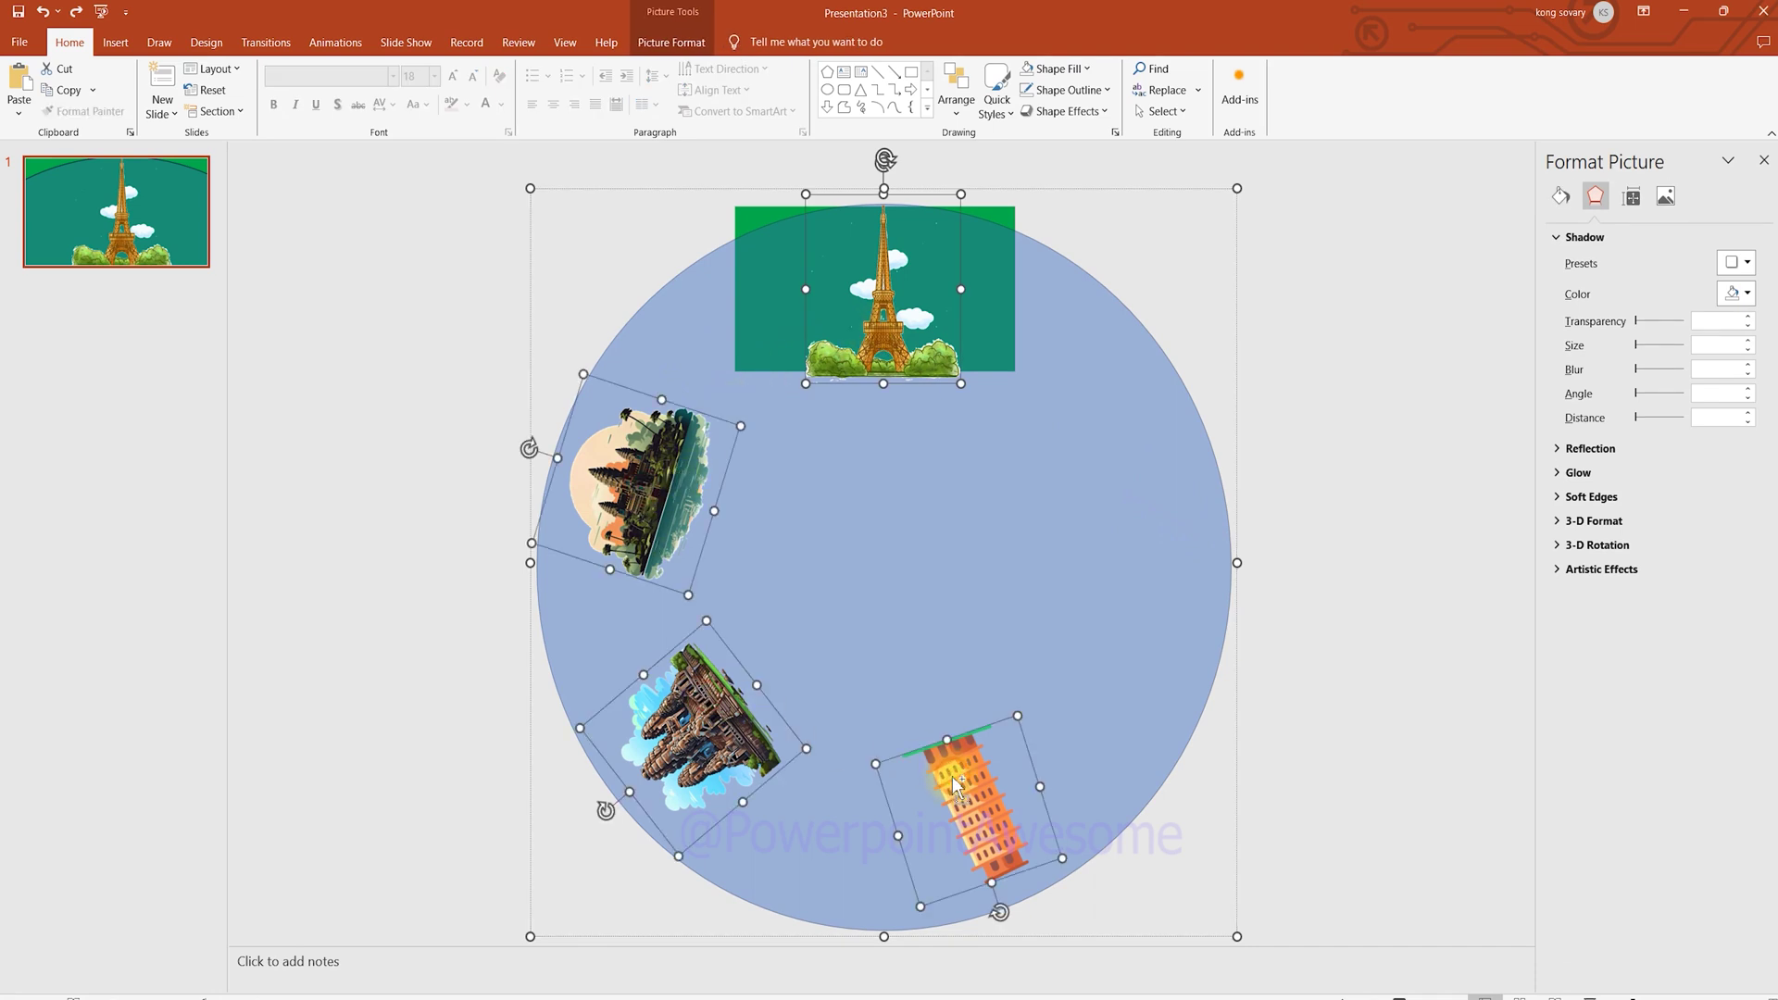
{"action": "left_click", "coordinate": [669, 42]}
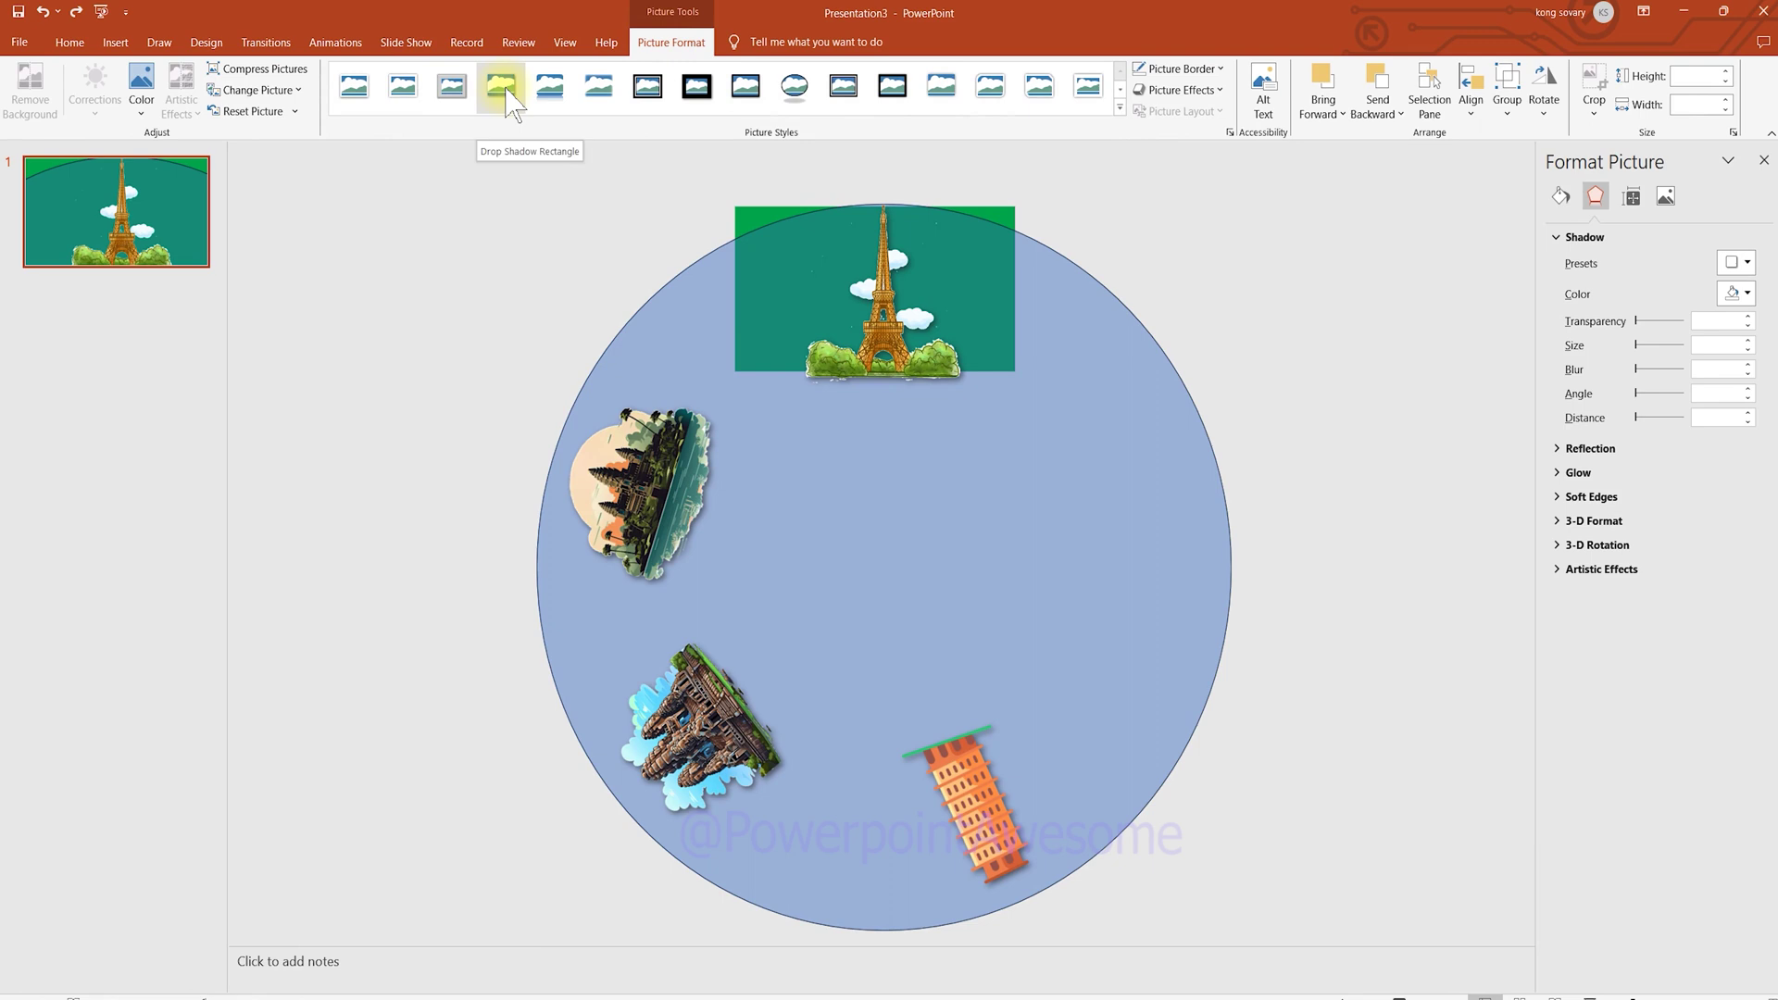
{"action": "left_click", "coordinate": [507, 90]}
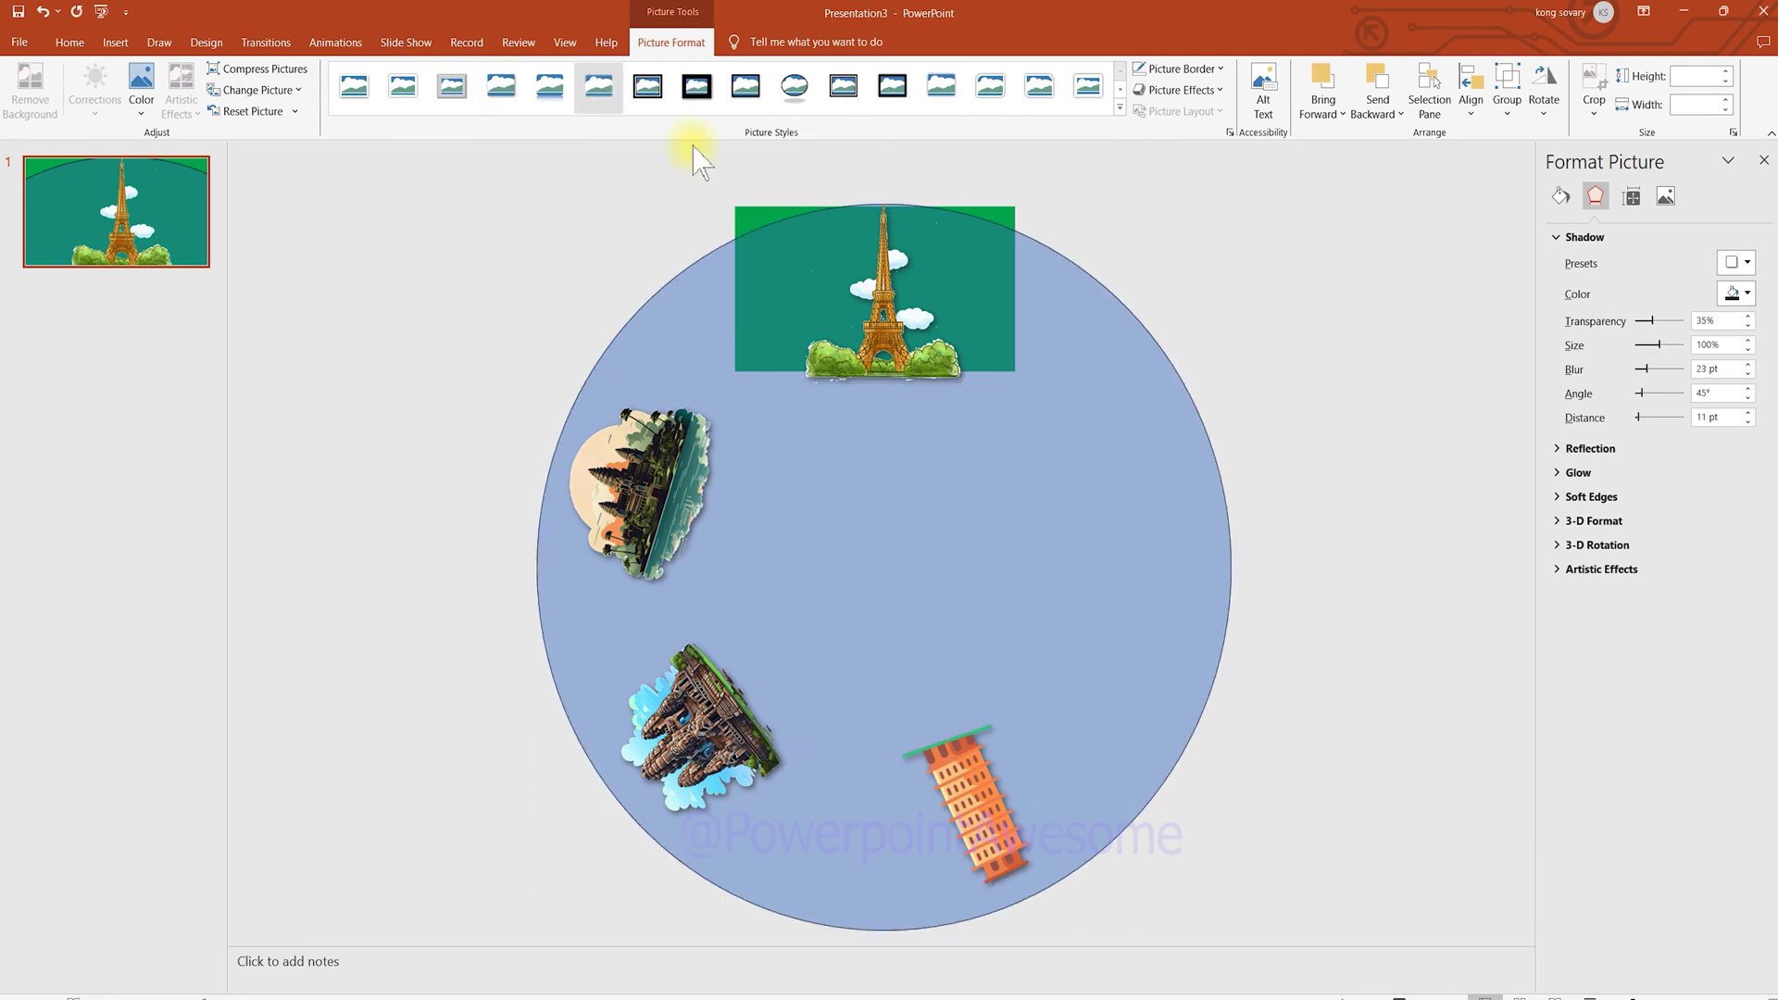
Step: Select the blue circle inside the wheel group
{"action": "left_click", "coordinate": [1334, 454]}
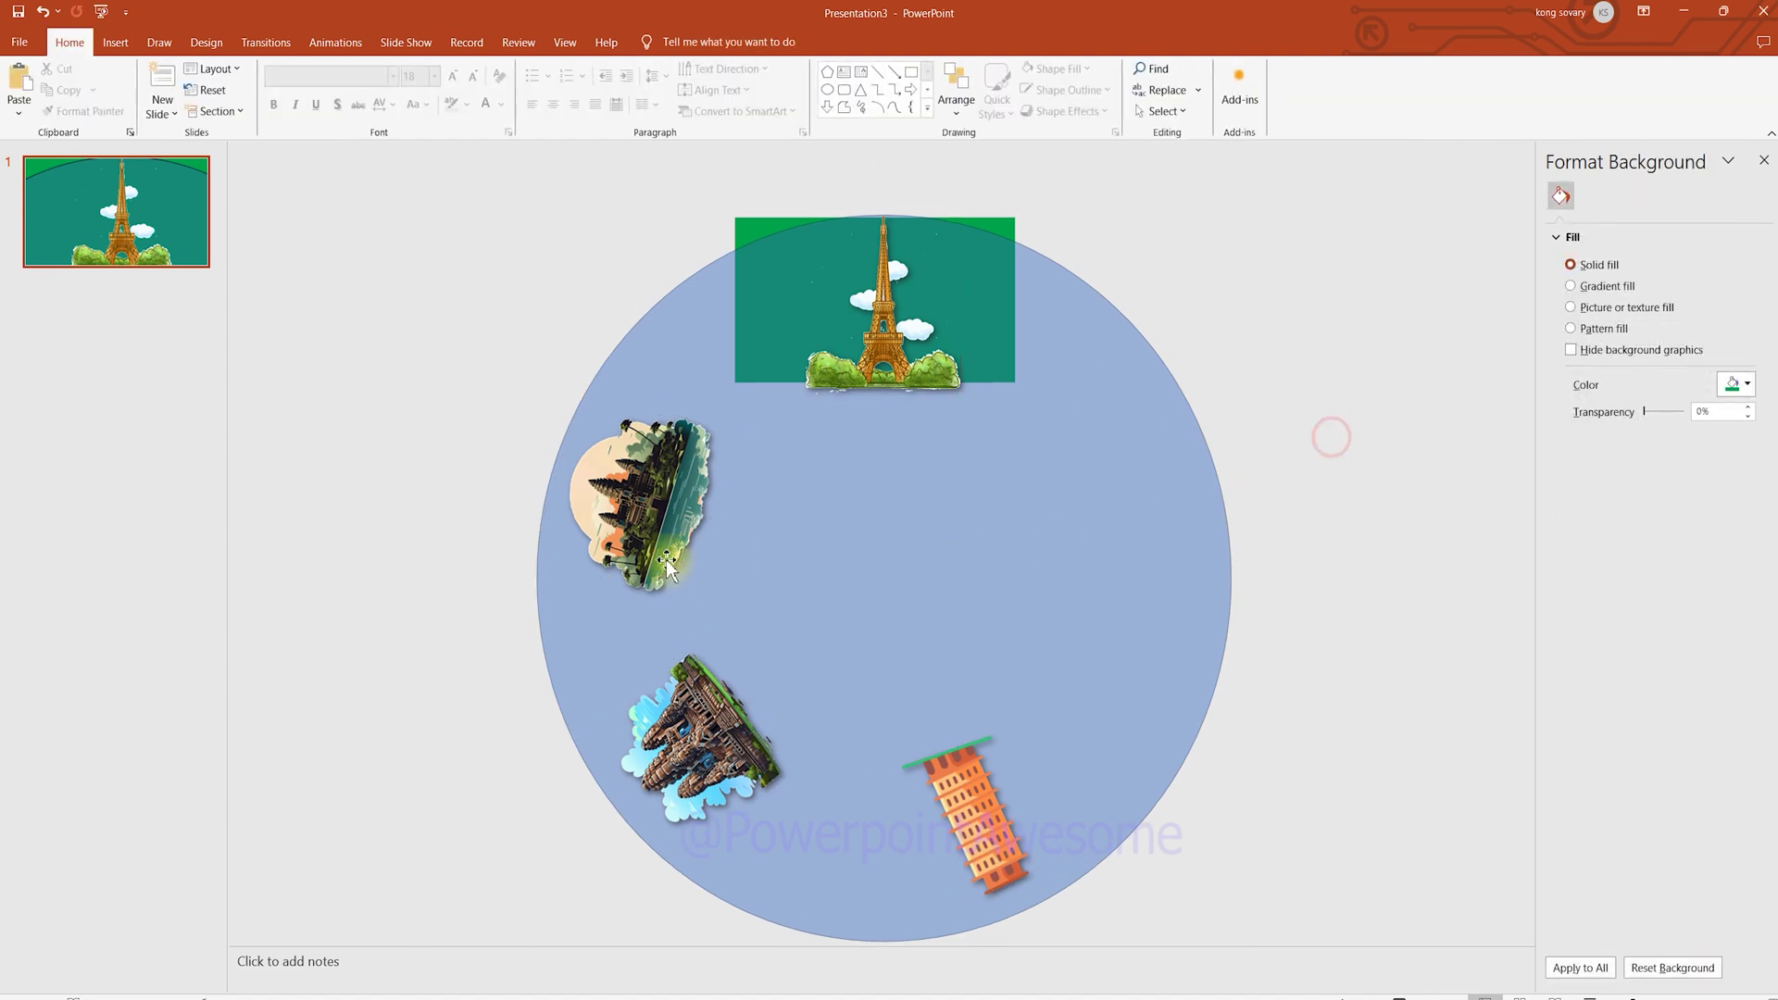
{"action": "left_click", "coordinate": [954, 550]}
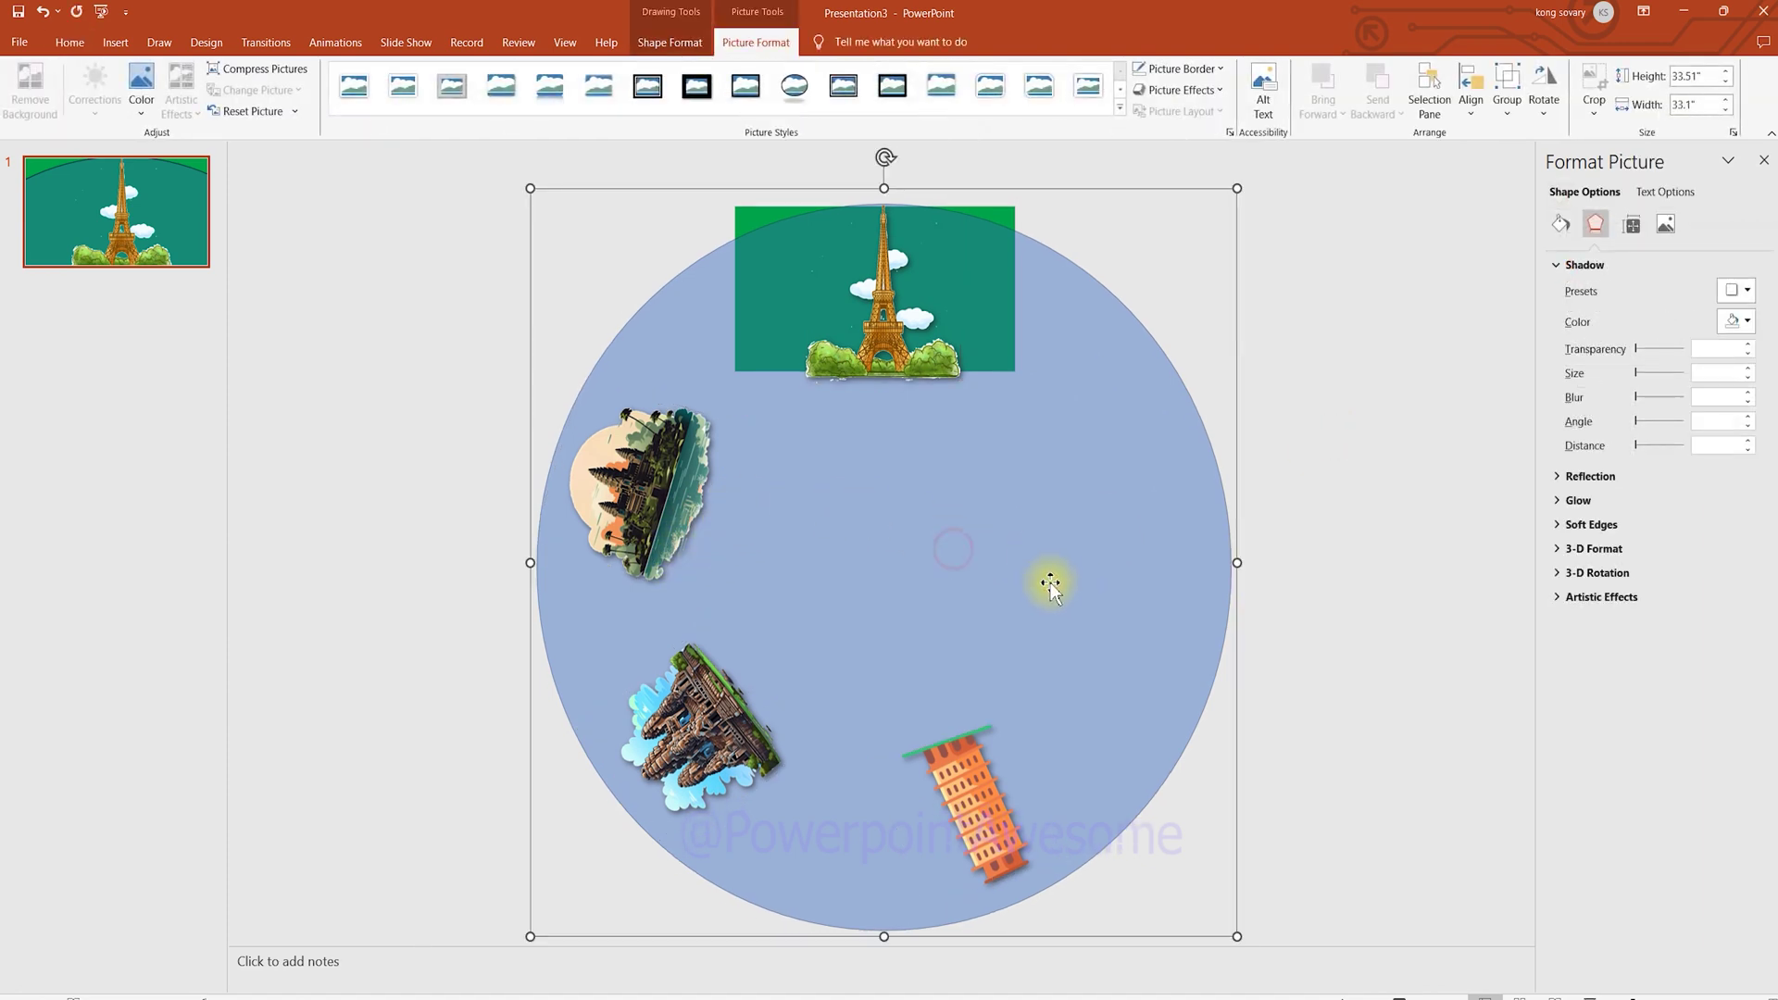
{"action": "left_click", "coordinate": [993, 576], "text": "shift"}
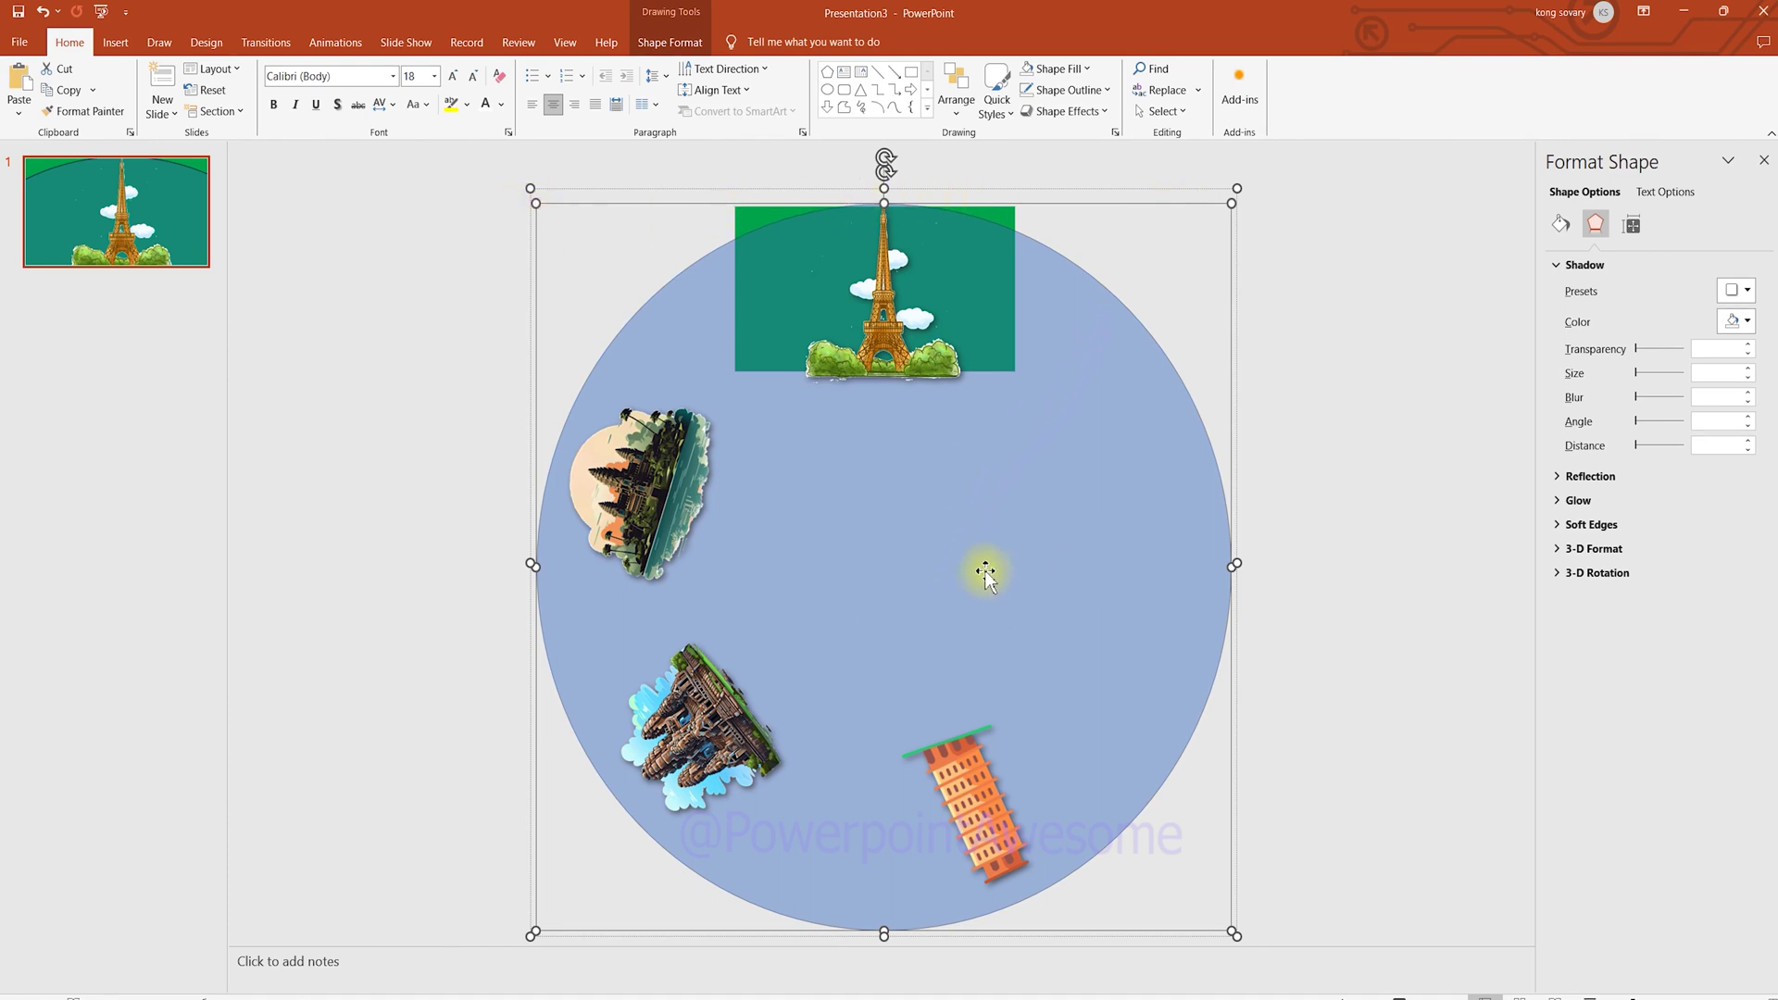
Step: Paste a copy of the circle beside the wheel and fill it solid gold
{"action": "key", "text": "ctrl+v"}
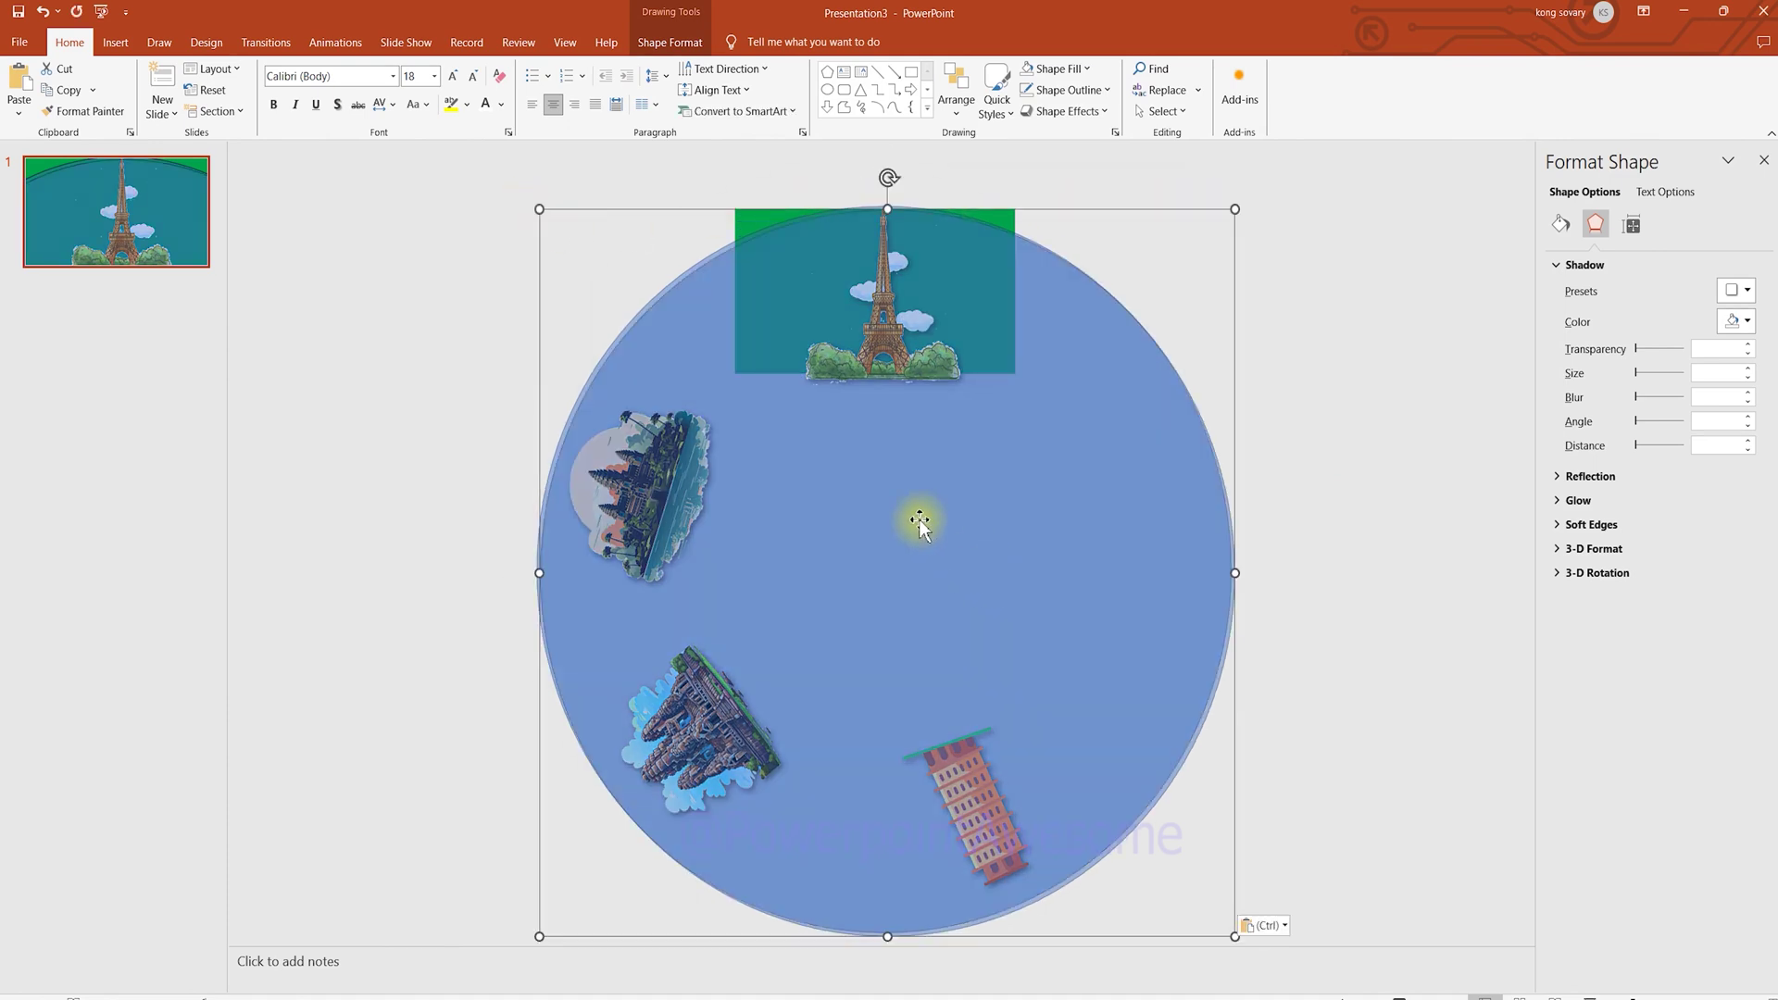
{"action": "left_click_drag", "start_coordinate": [1048, 617], "coordinate": [1417, 536]}
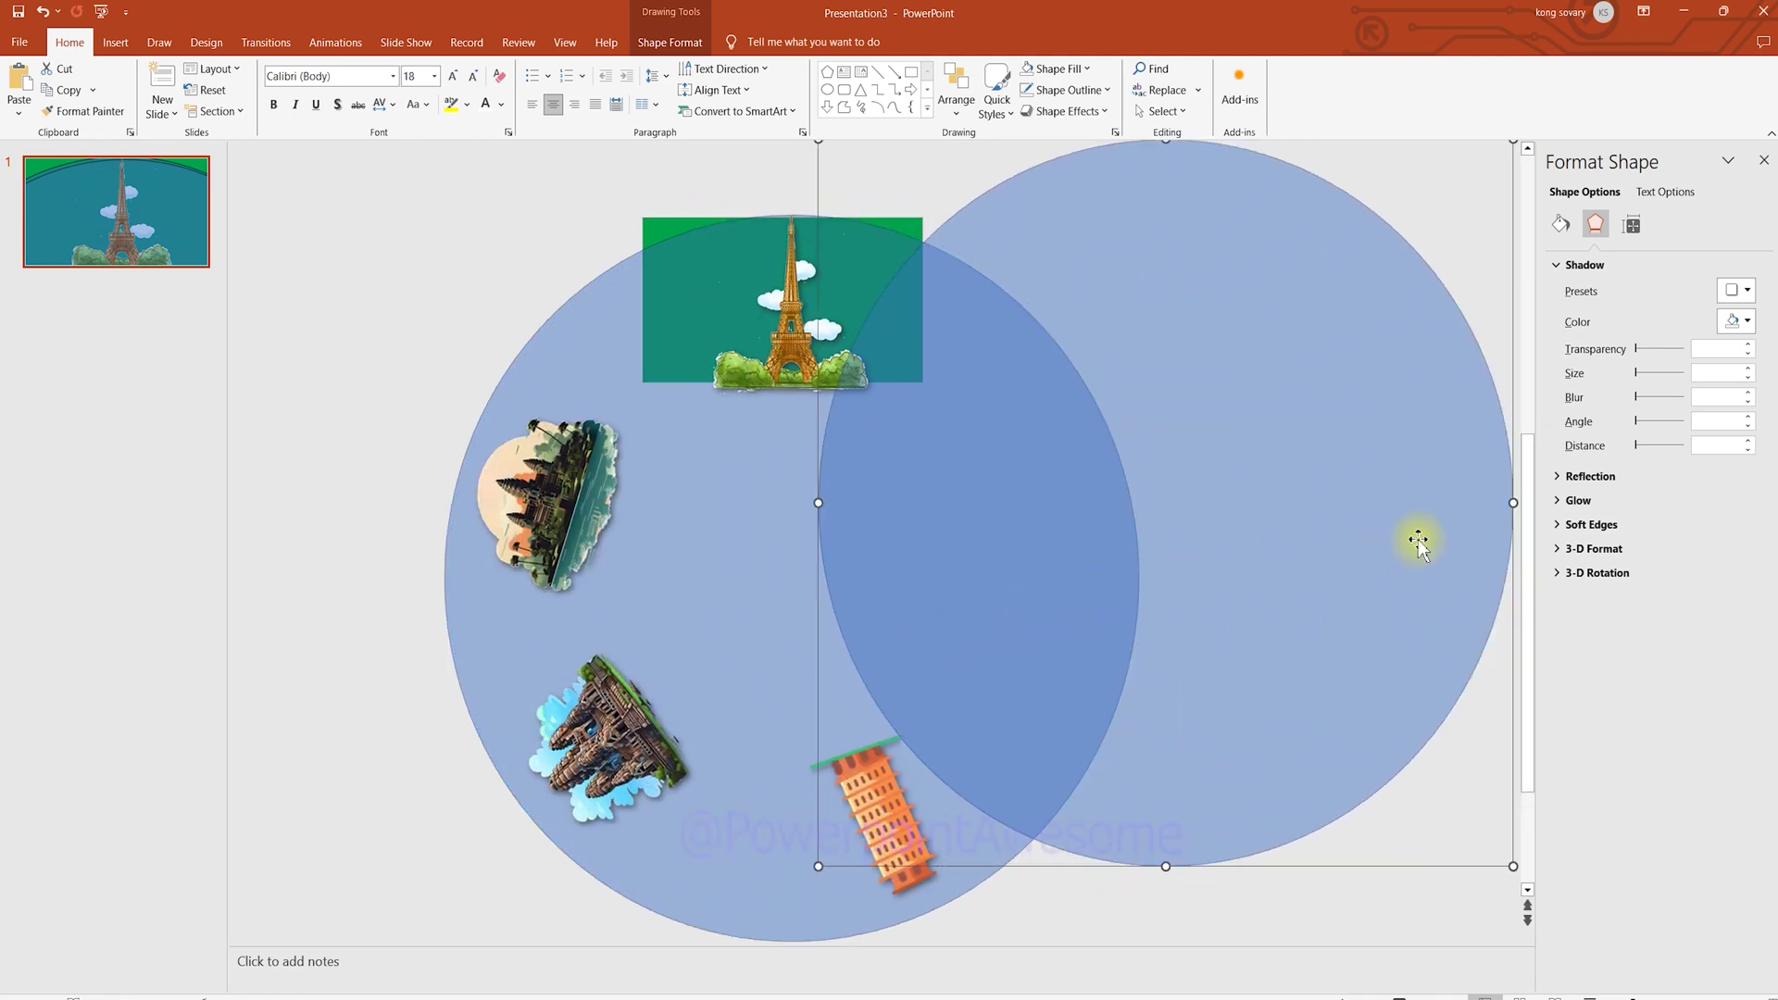
{"action": "left_click_drag", "start_coordinate": [1170, 534], "coordinate": [1227, 528]}
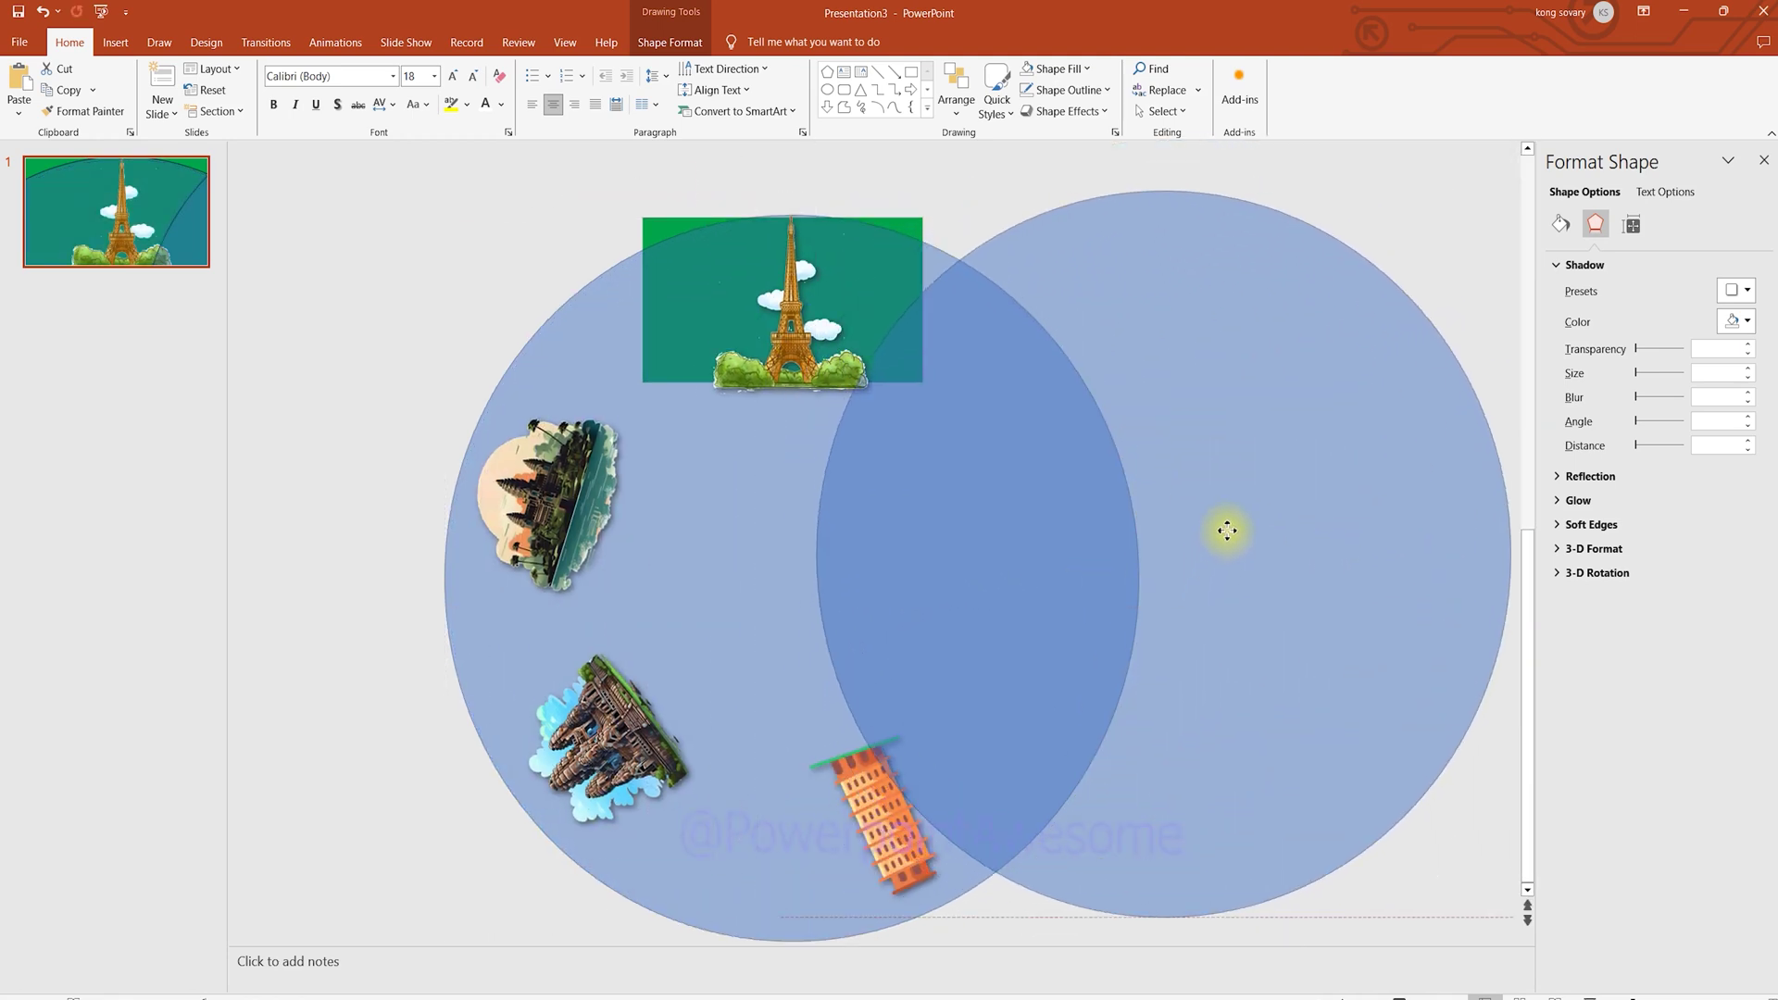
{"action": "left_click", "coordinate": [1557, 222]}
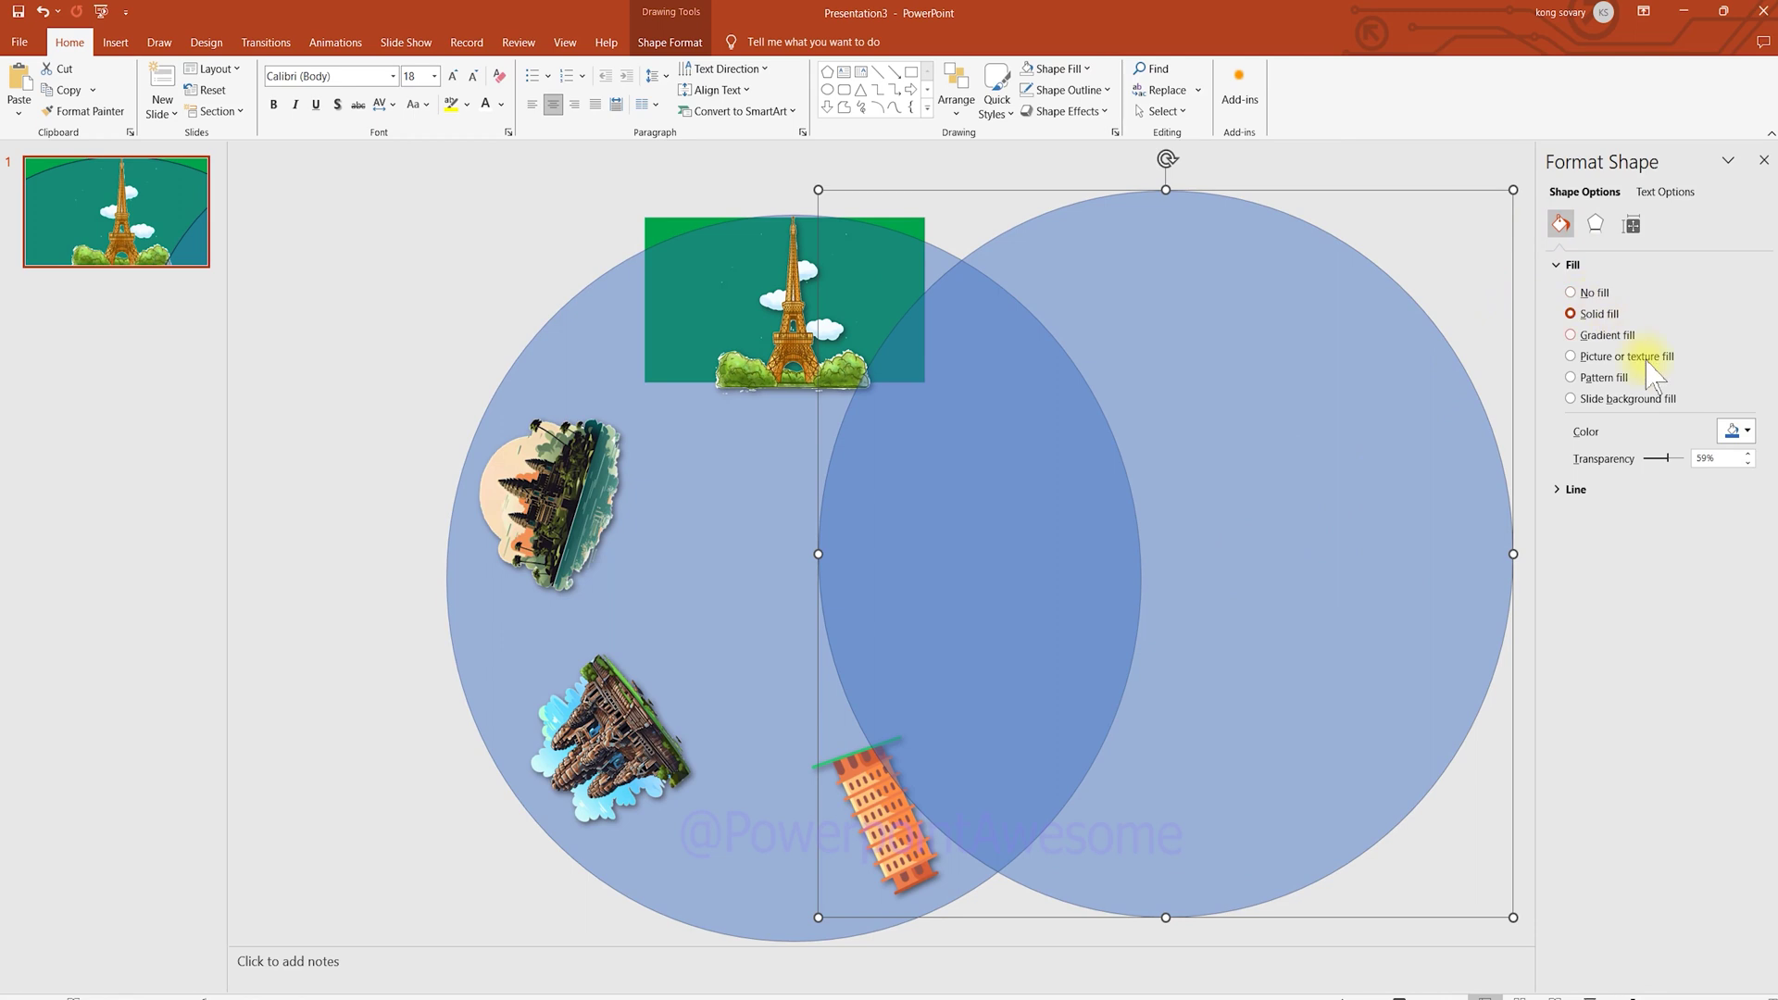
{"action": "left_click", "coordinate": [1731, 432]}
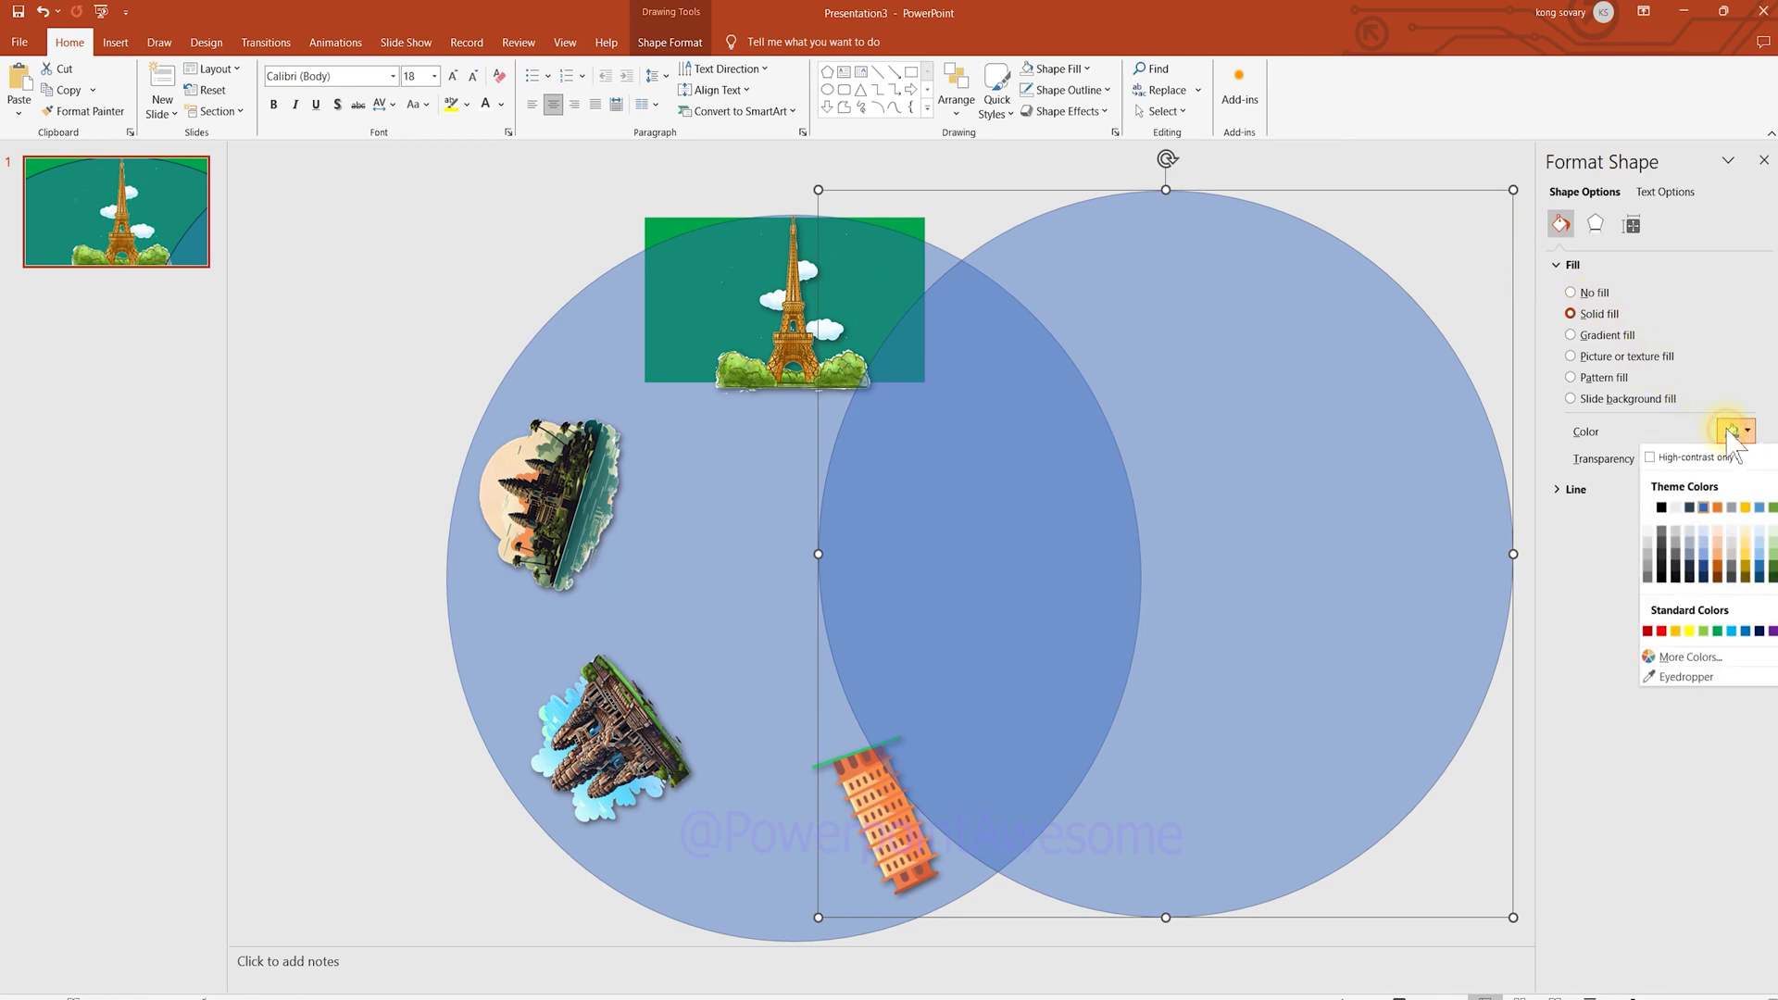
{"action": "left_click", "coordinate": [1745, 569]}
Step: Bring the gold circle to the front and align it exactly over the original circle
{"action": "left_click_drag", "start_coordinate": [1386, 535], "coordinate": [1291, 567]}
{"action": "right_click", "coordinate": [1291, 567]}
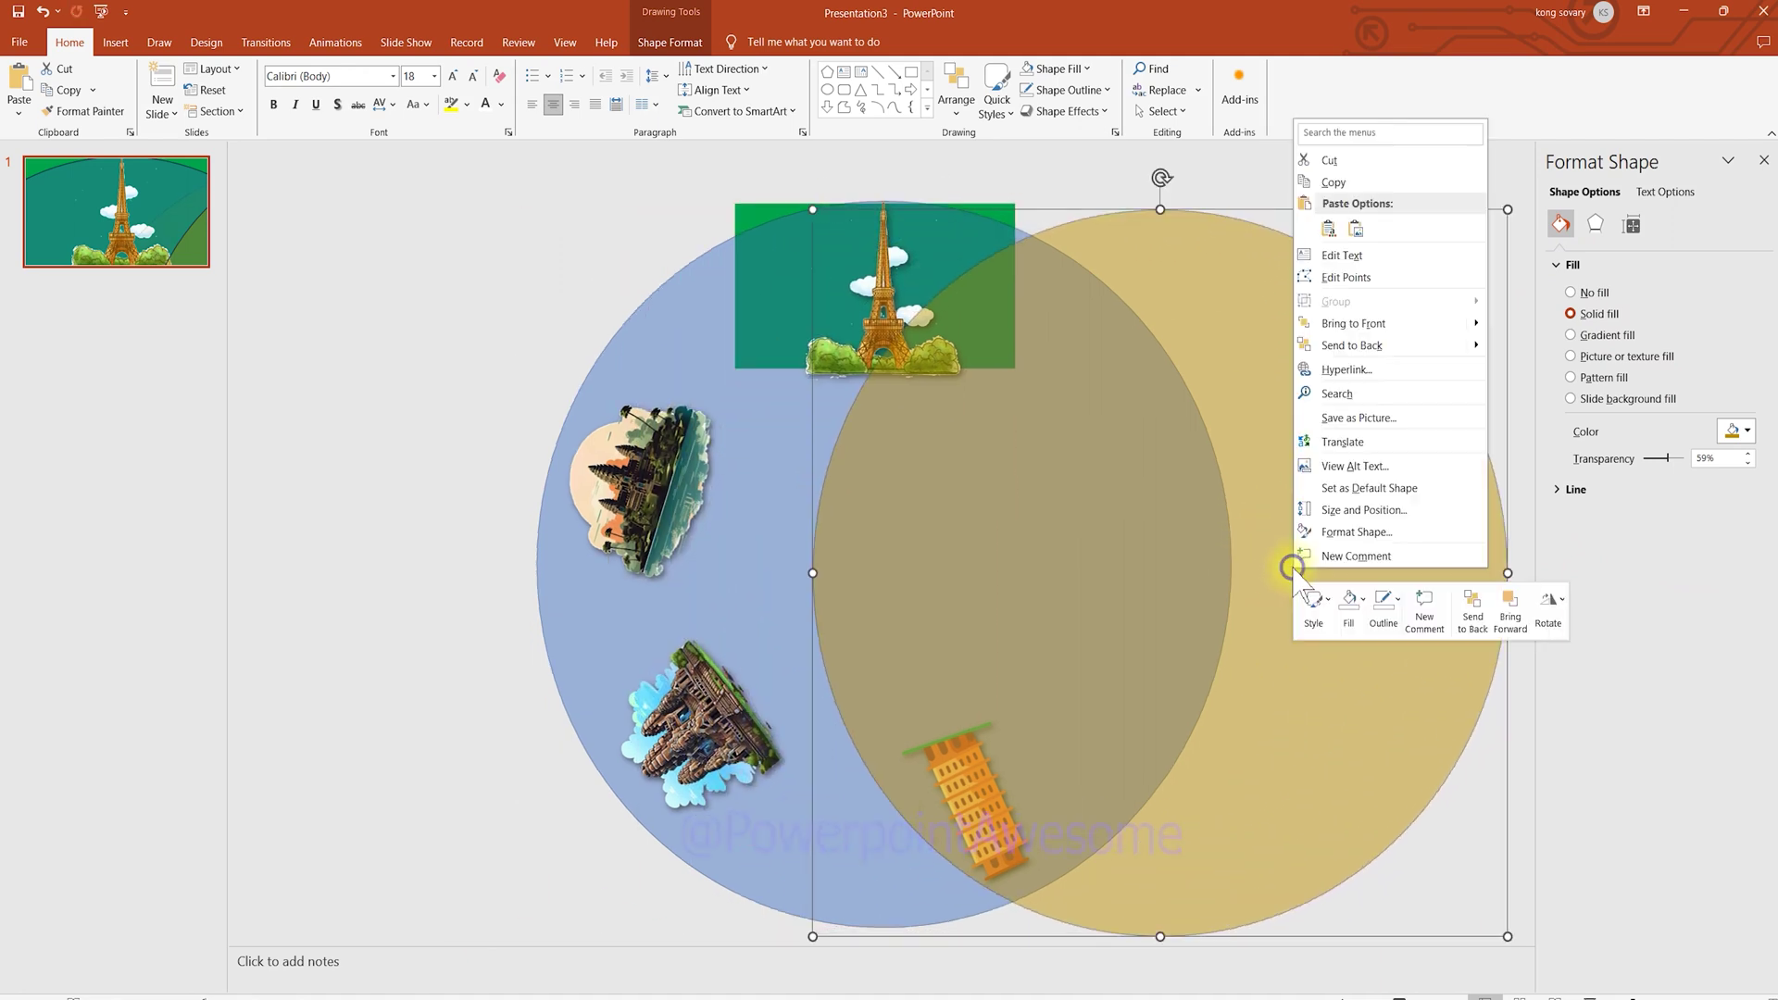
{"action": "left_click", "coordinate": [1335, 324]}
{"action": "left_click_drag", "start_coordinate": [1329, 455], "coordinate": [1055, 445]}
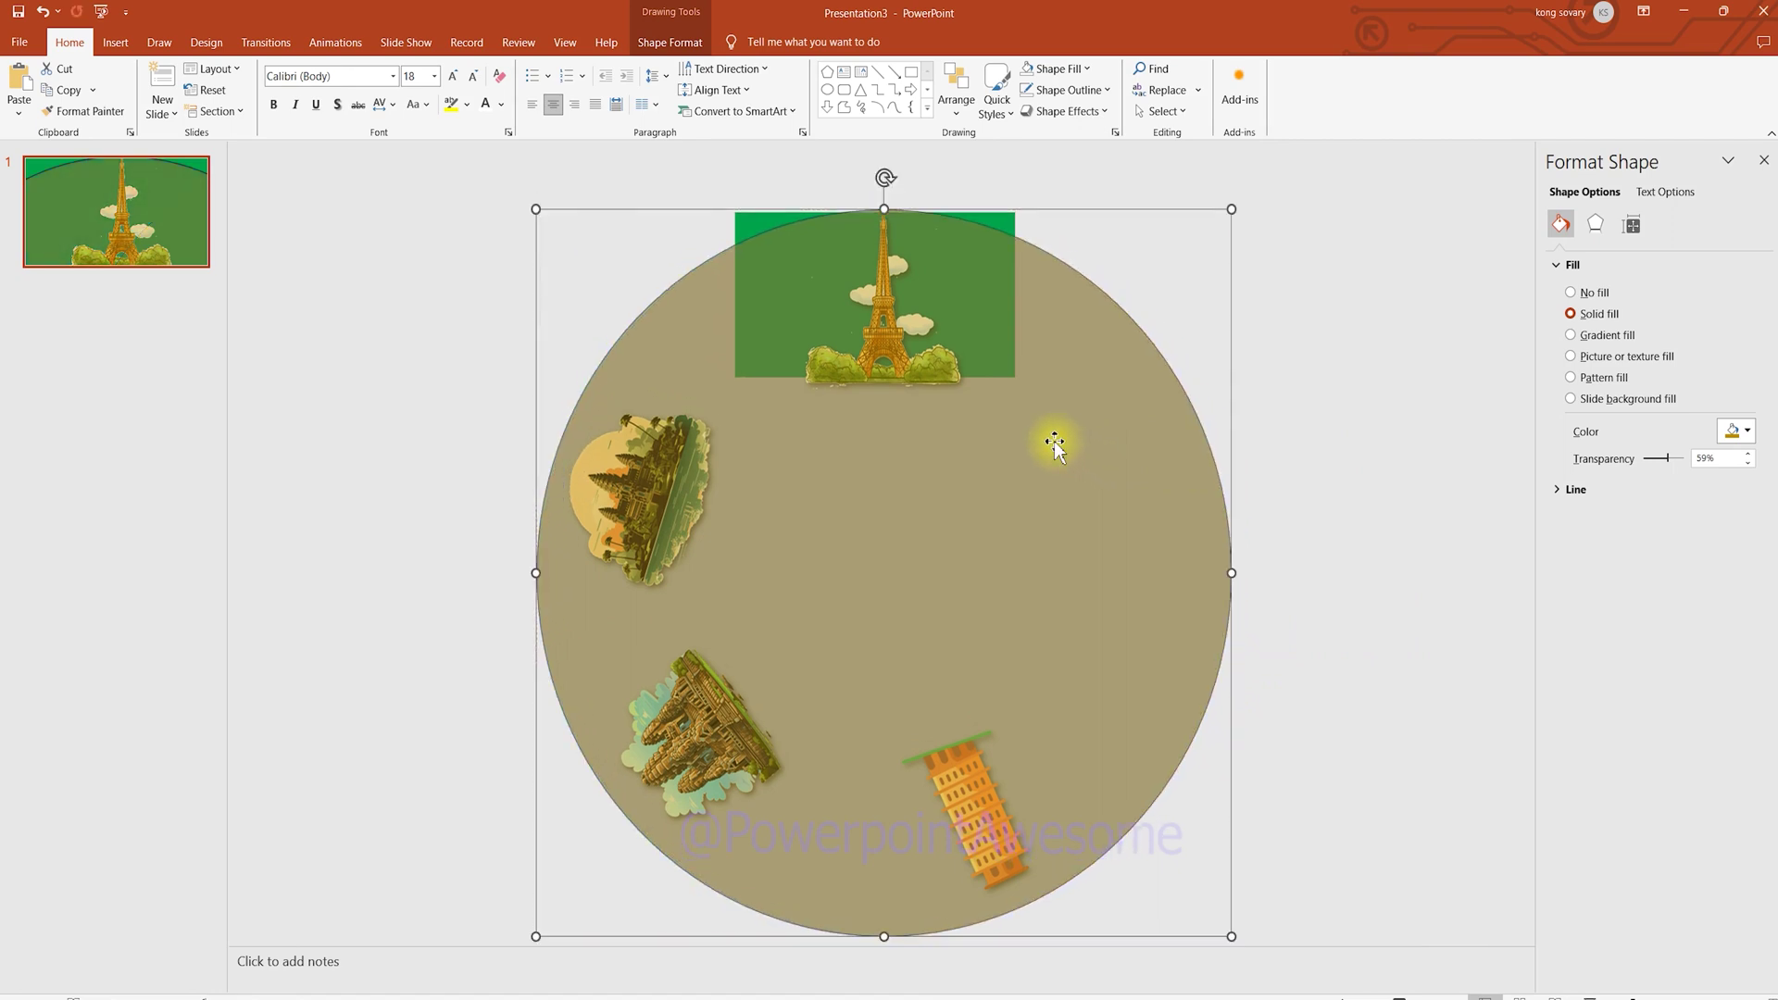
{"action": "left_click", "coordinate": [1405, 574]}
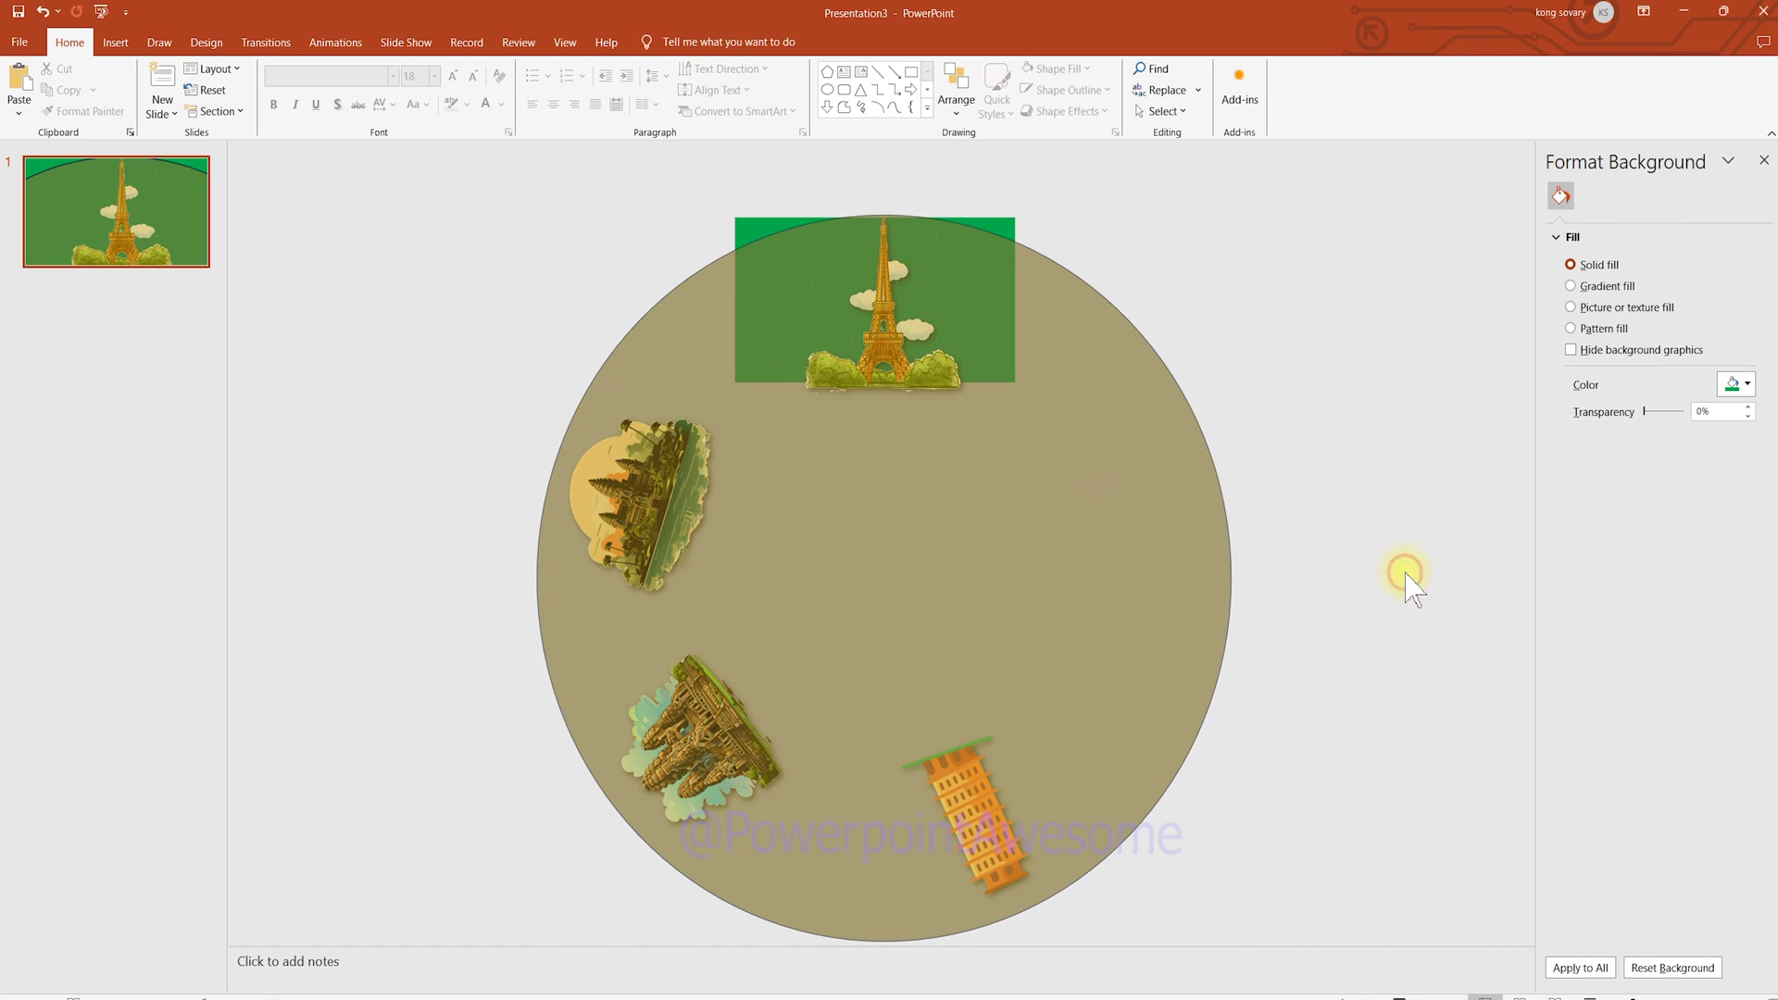
{"action": "left_click", "coordinate": [1762, 162]}
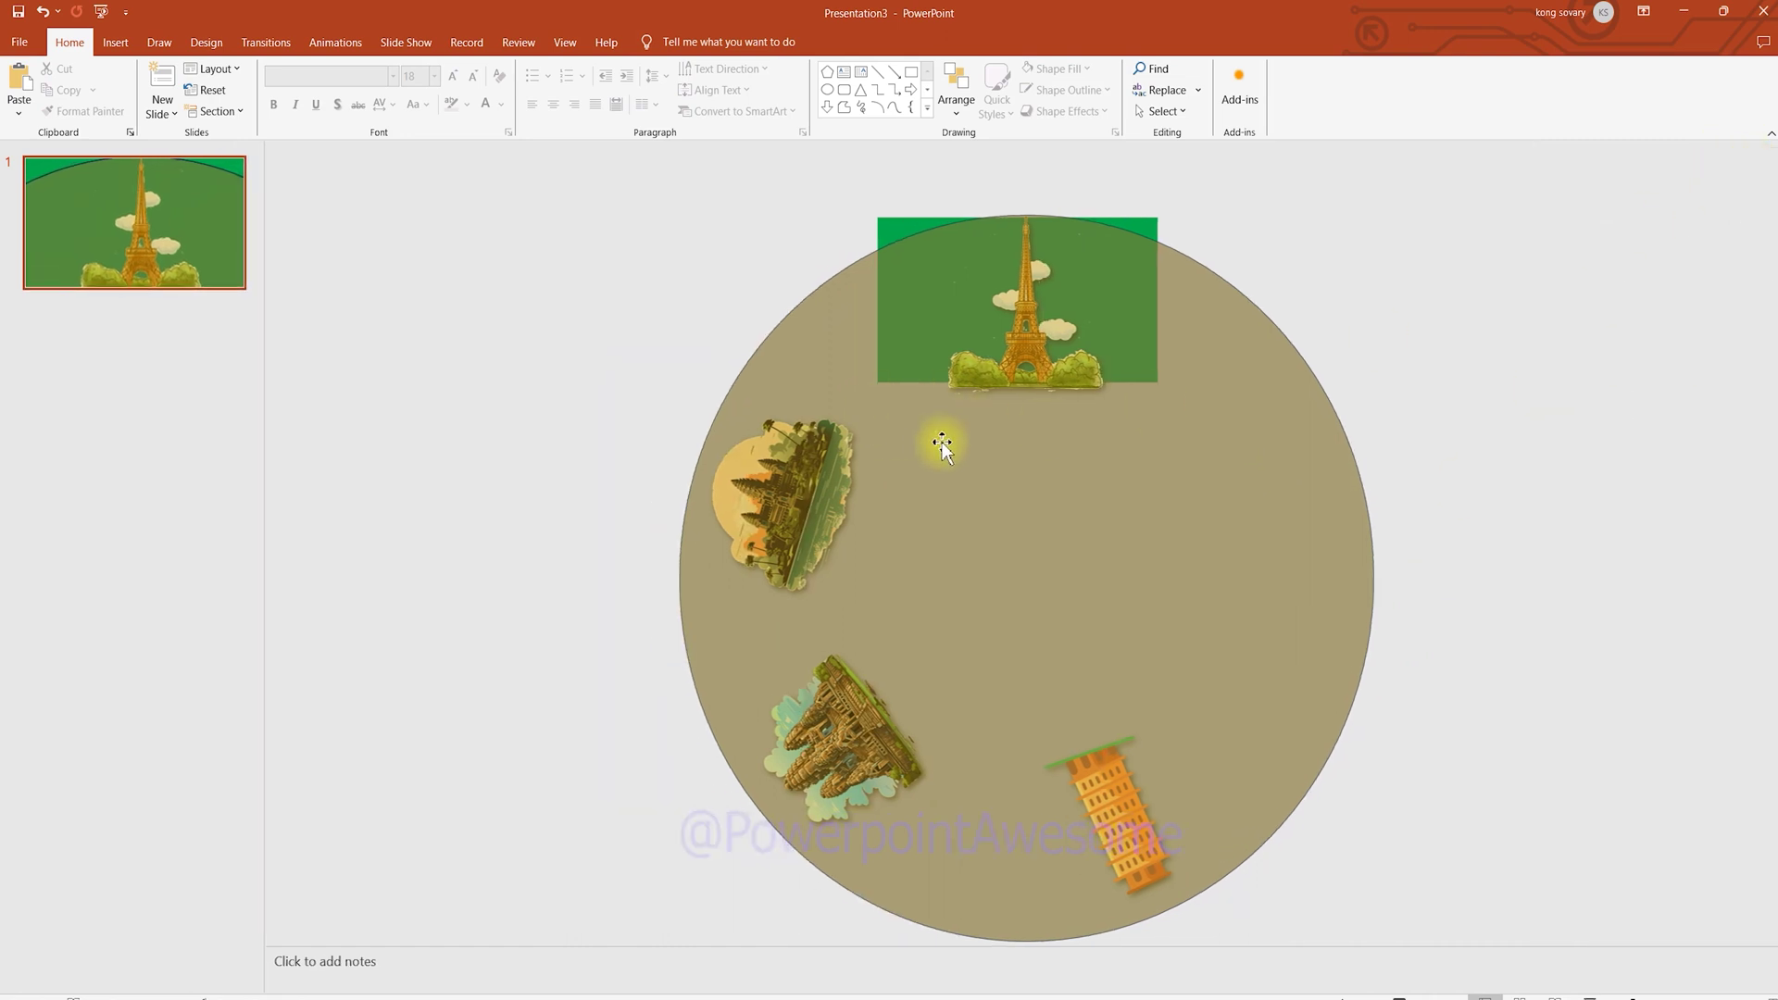
Step: Insert first-style WordArt reading EIFFLE TOWER and select its text
{"action": "left_click", "coordinate": [115, 42]}
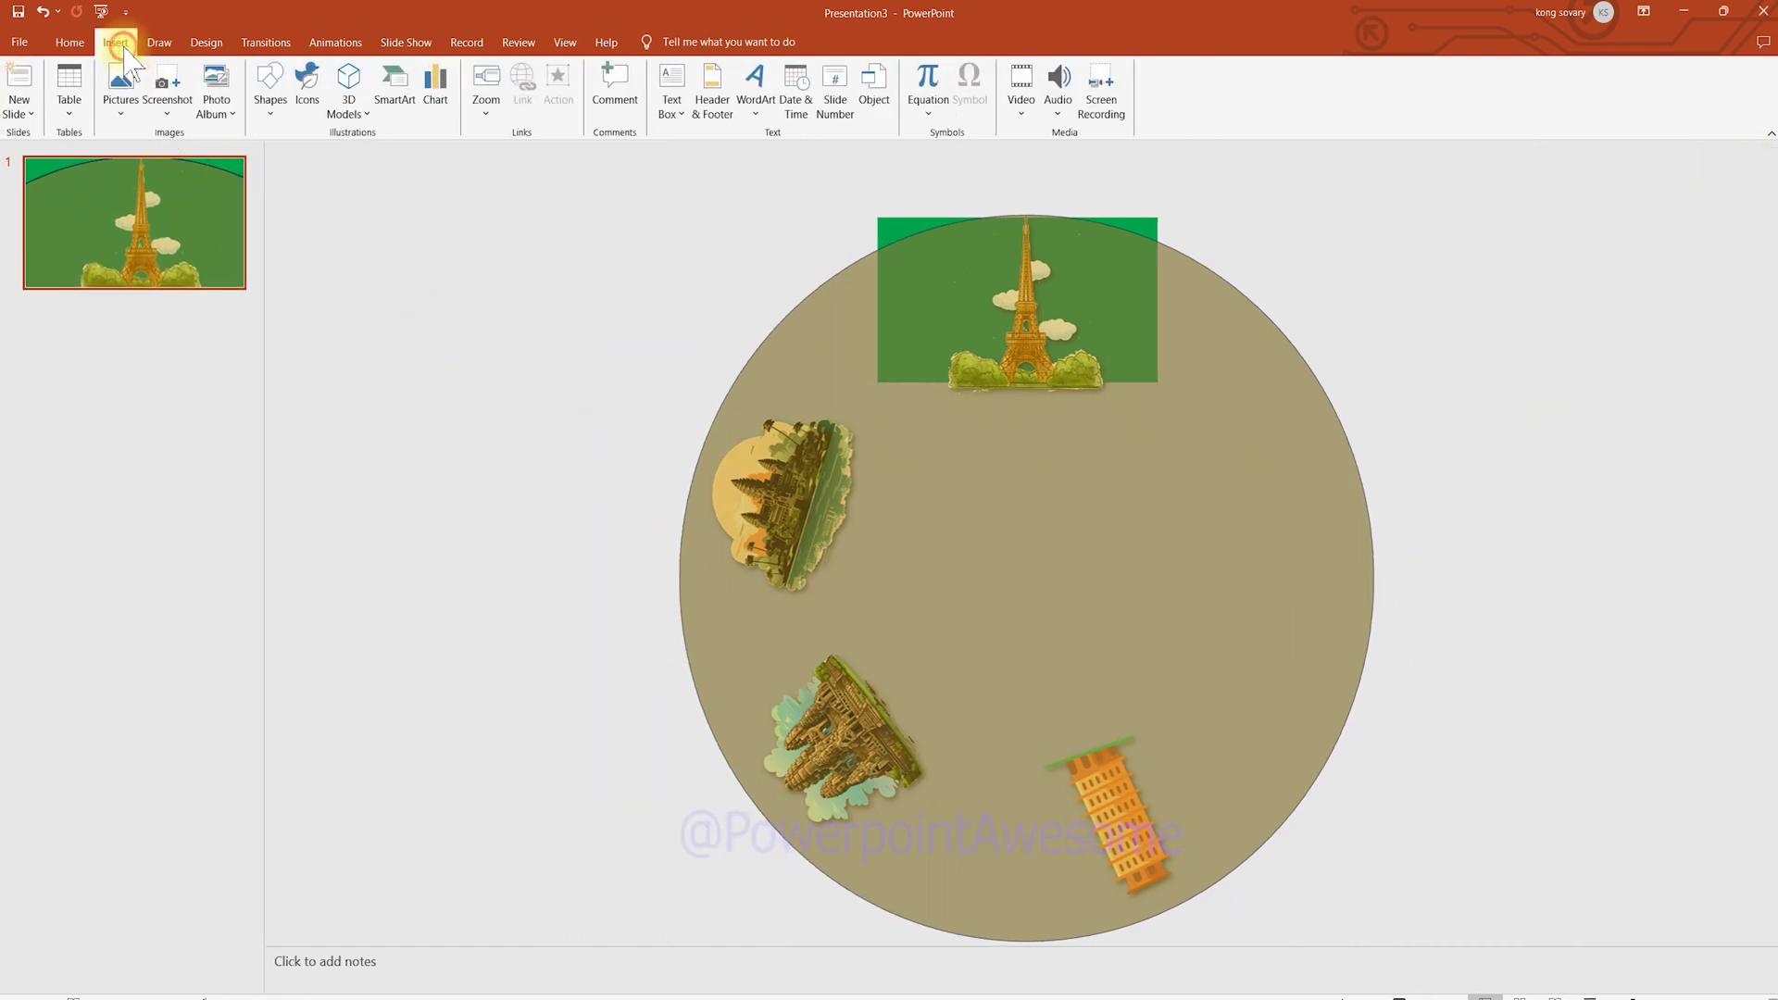
{"action": "left_click", "coordinate": [760, 116]}
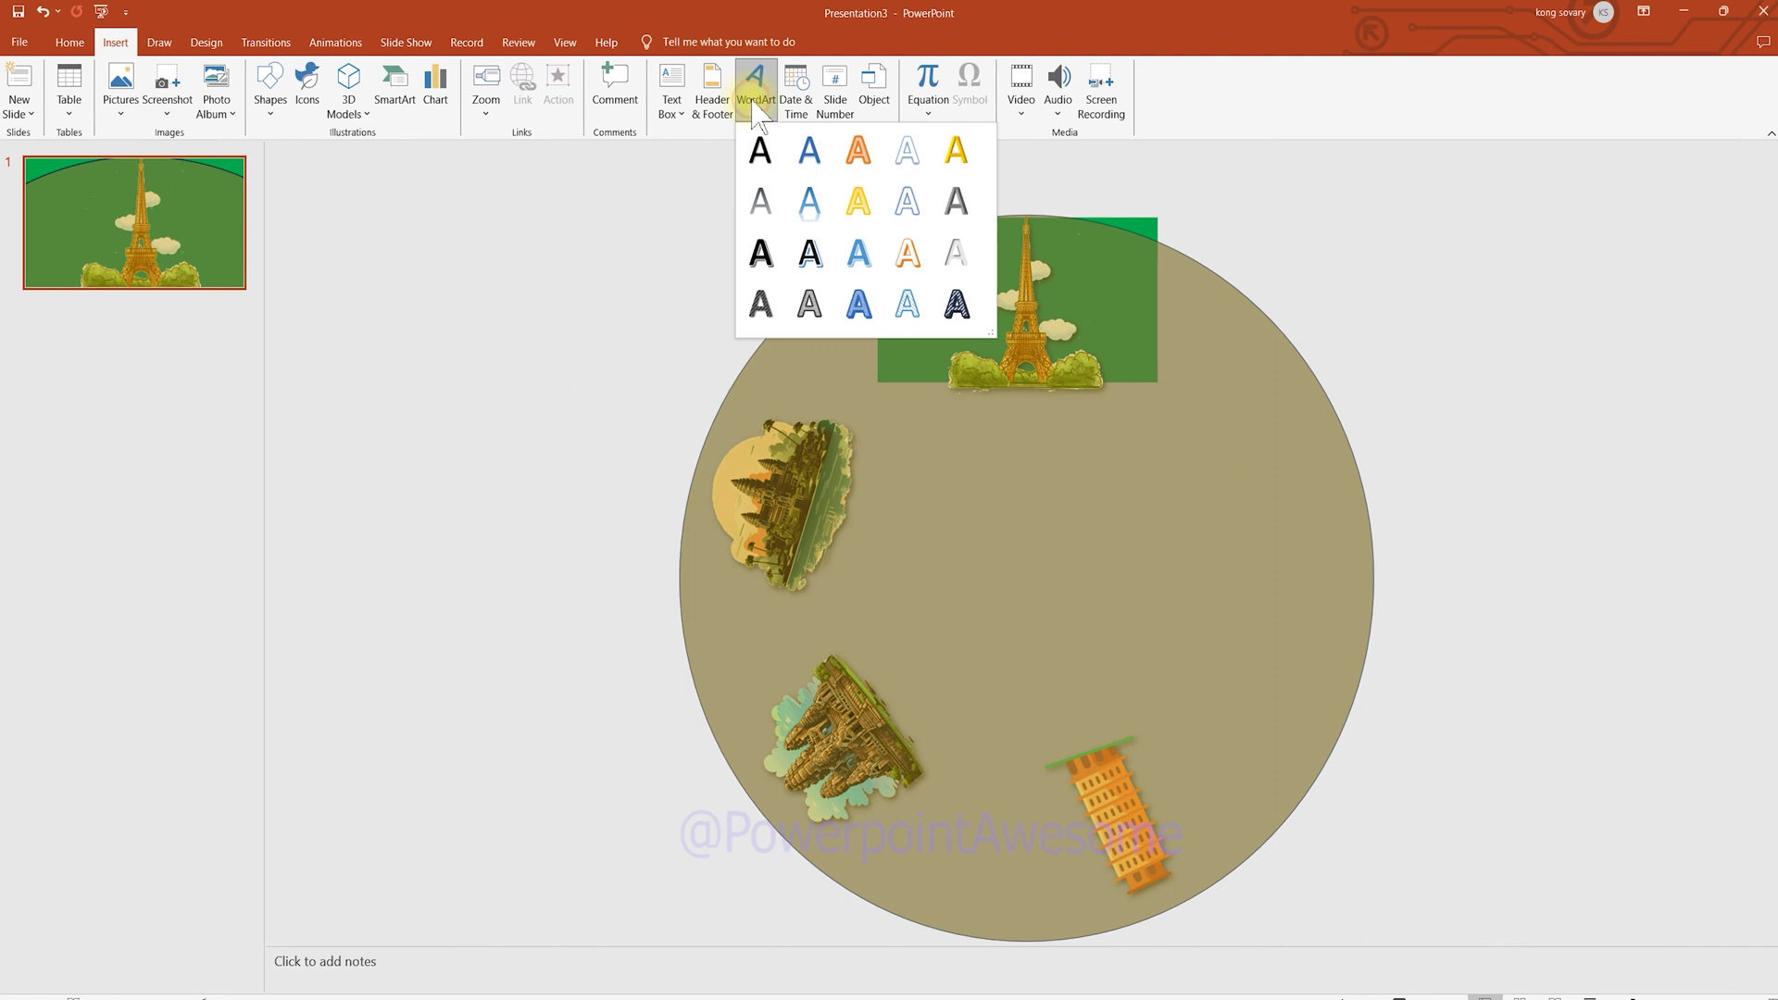
{"action": "left_click", "coordinate": [760, 151]}
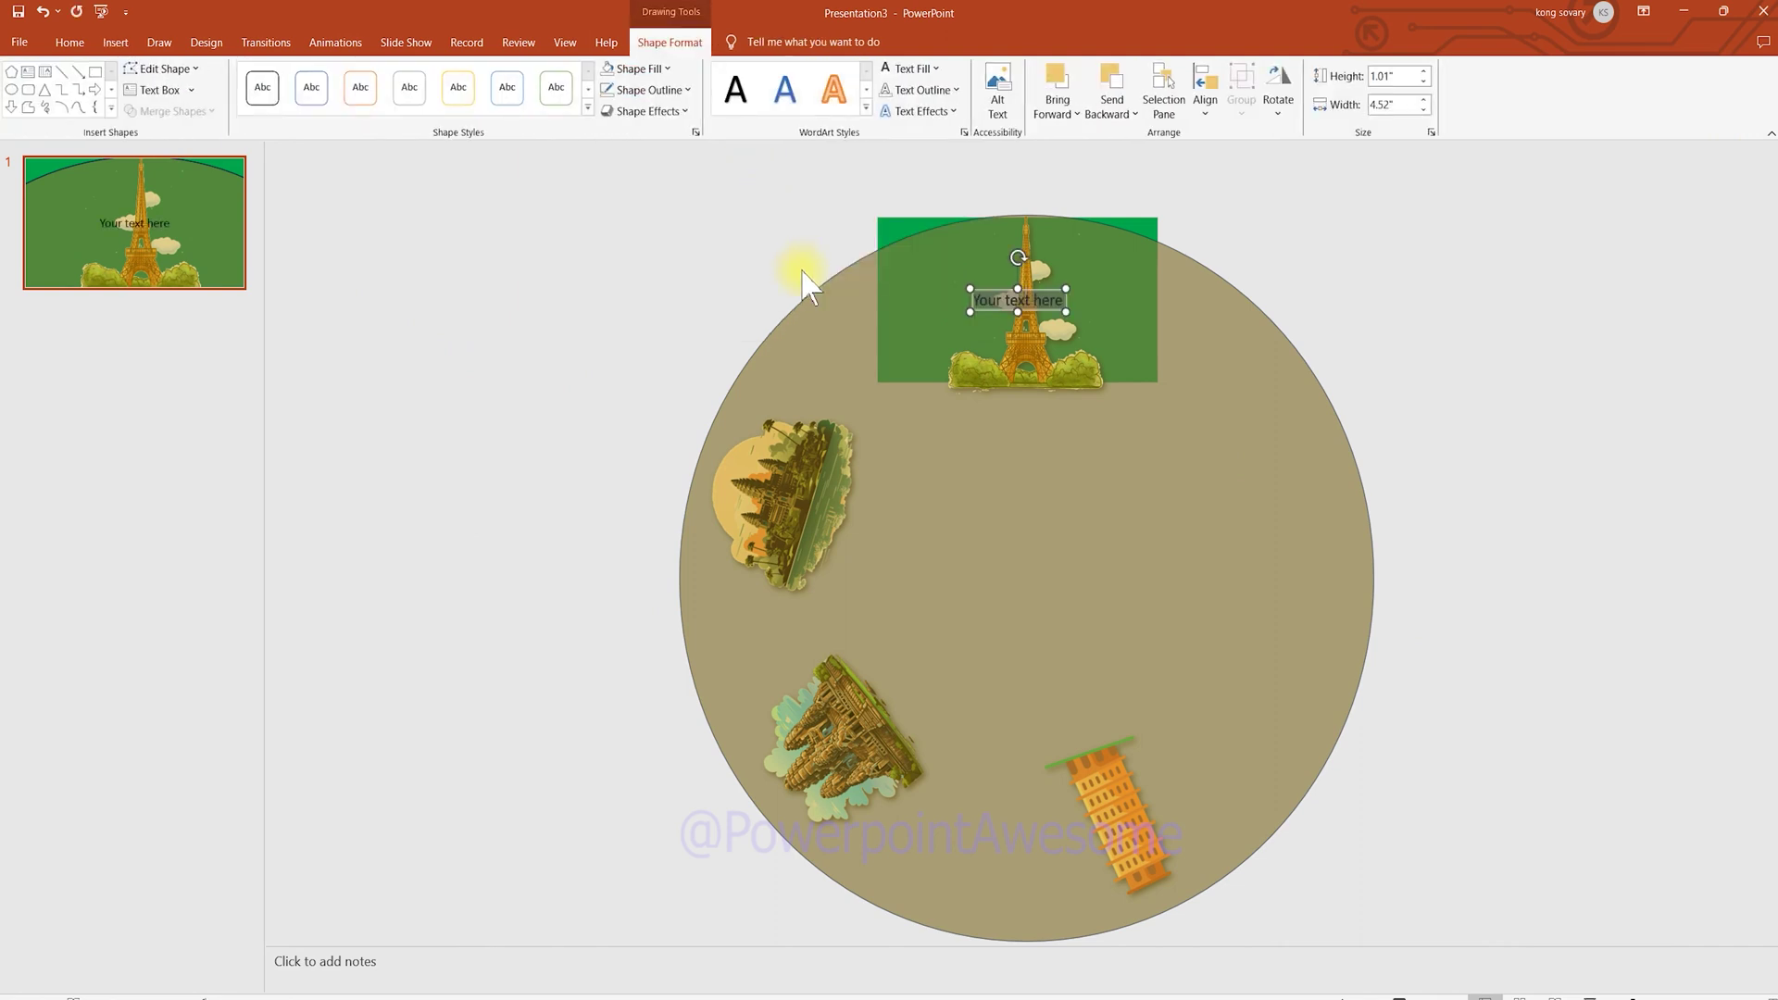
{"action": "type", "text": "e"}
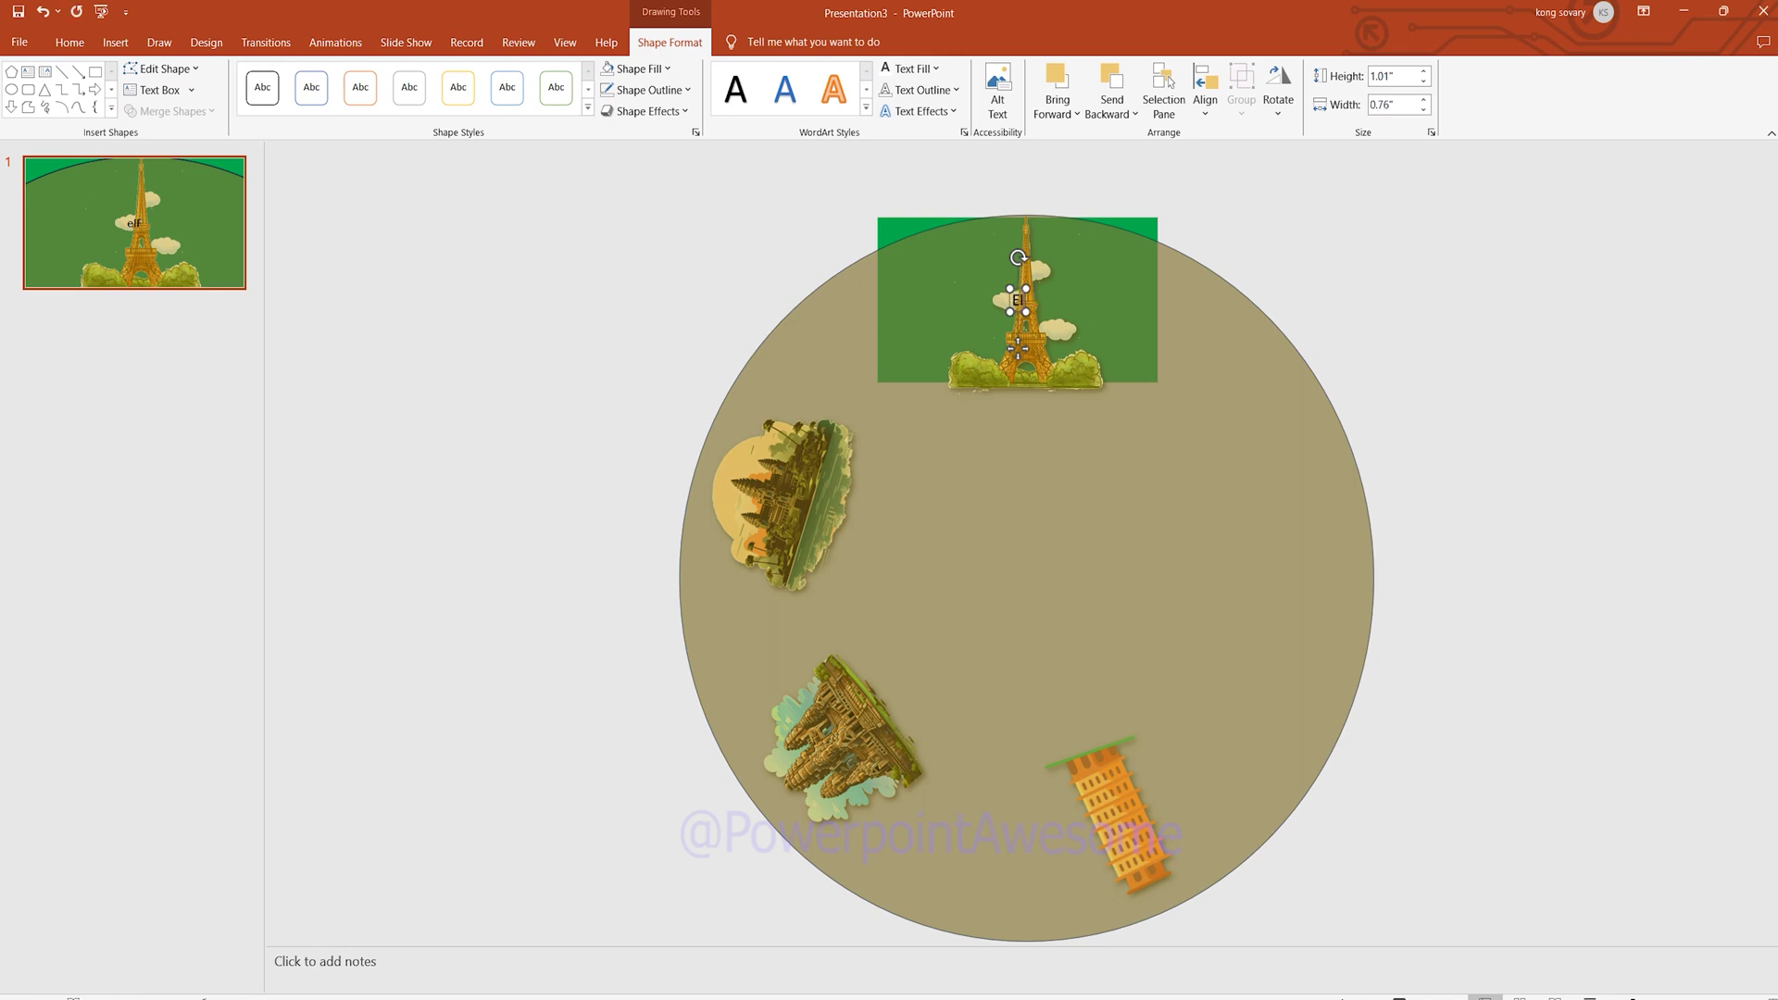
{"action": "key", "text": "ctrl+a"}
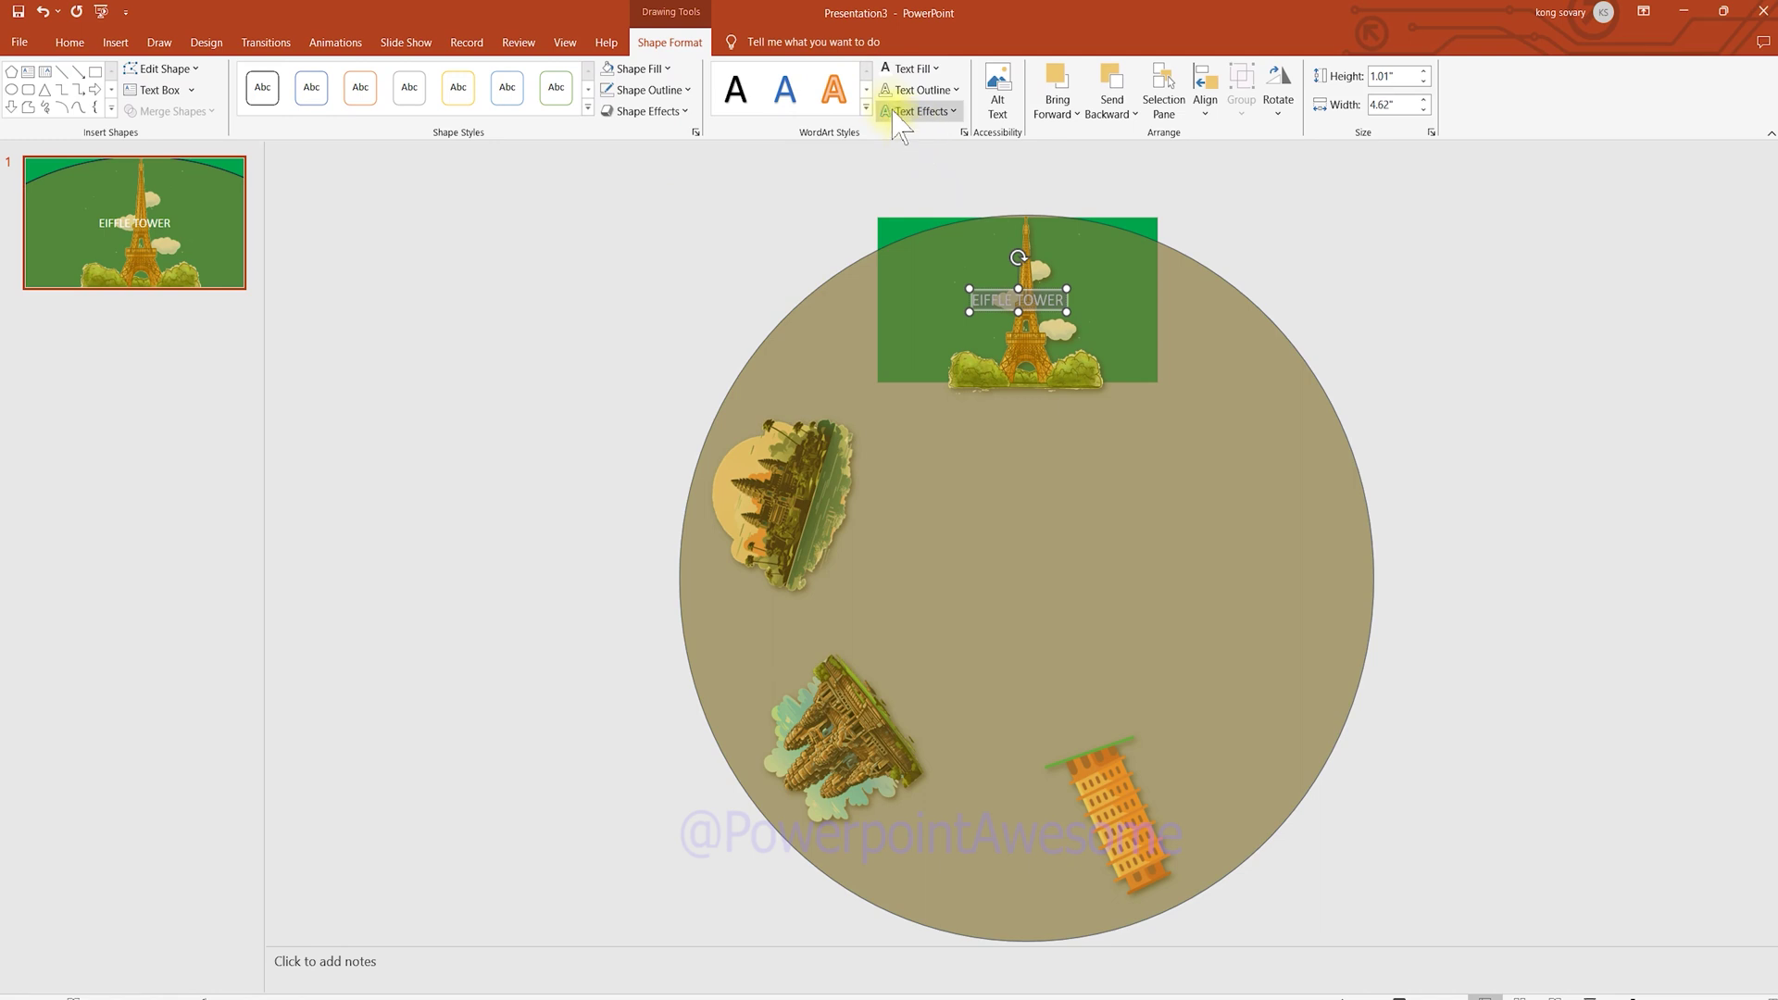
Step: Set the EIFFLE TOWER title to Cambria at 66 pt
{"action": "left_click", "coordinate": [69, 42]}
{"action": "left_click", "coordinate": [393, 76]}
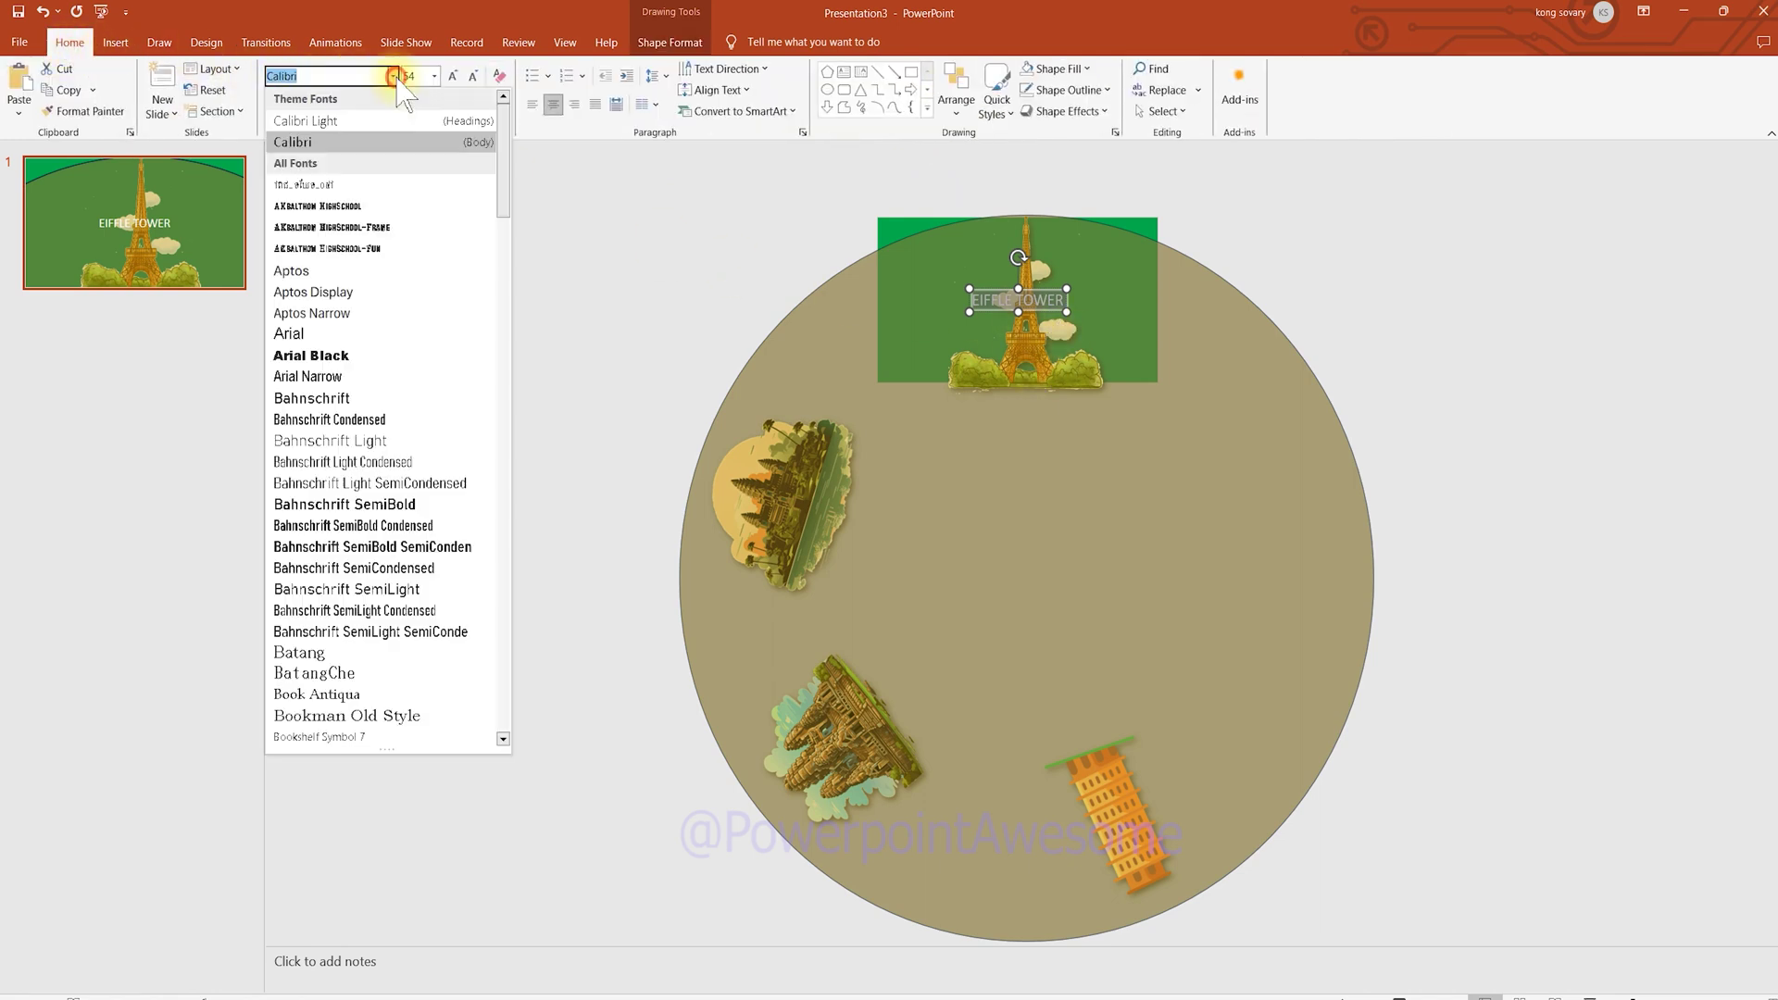
{"action": "key", "text": "Escape"}
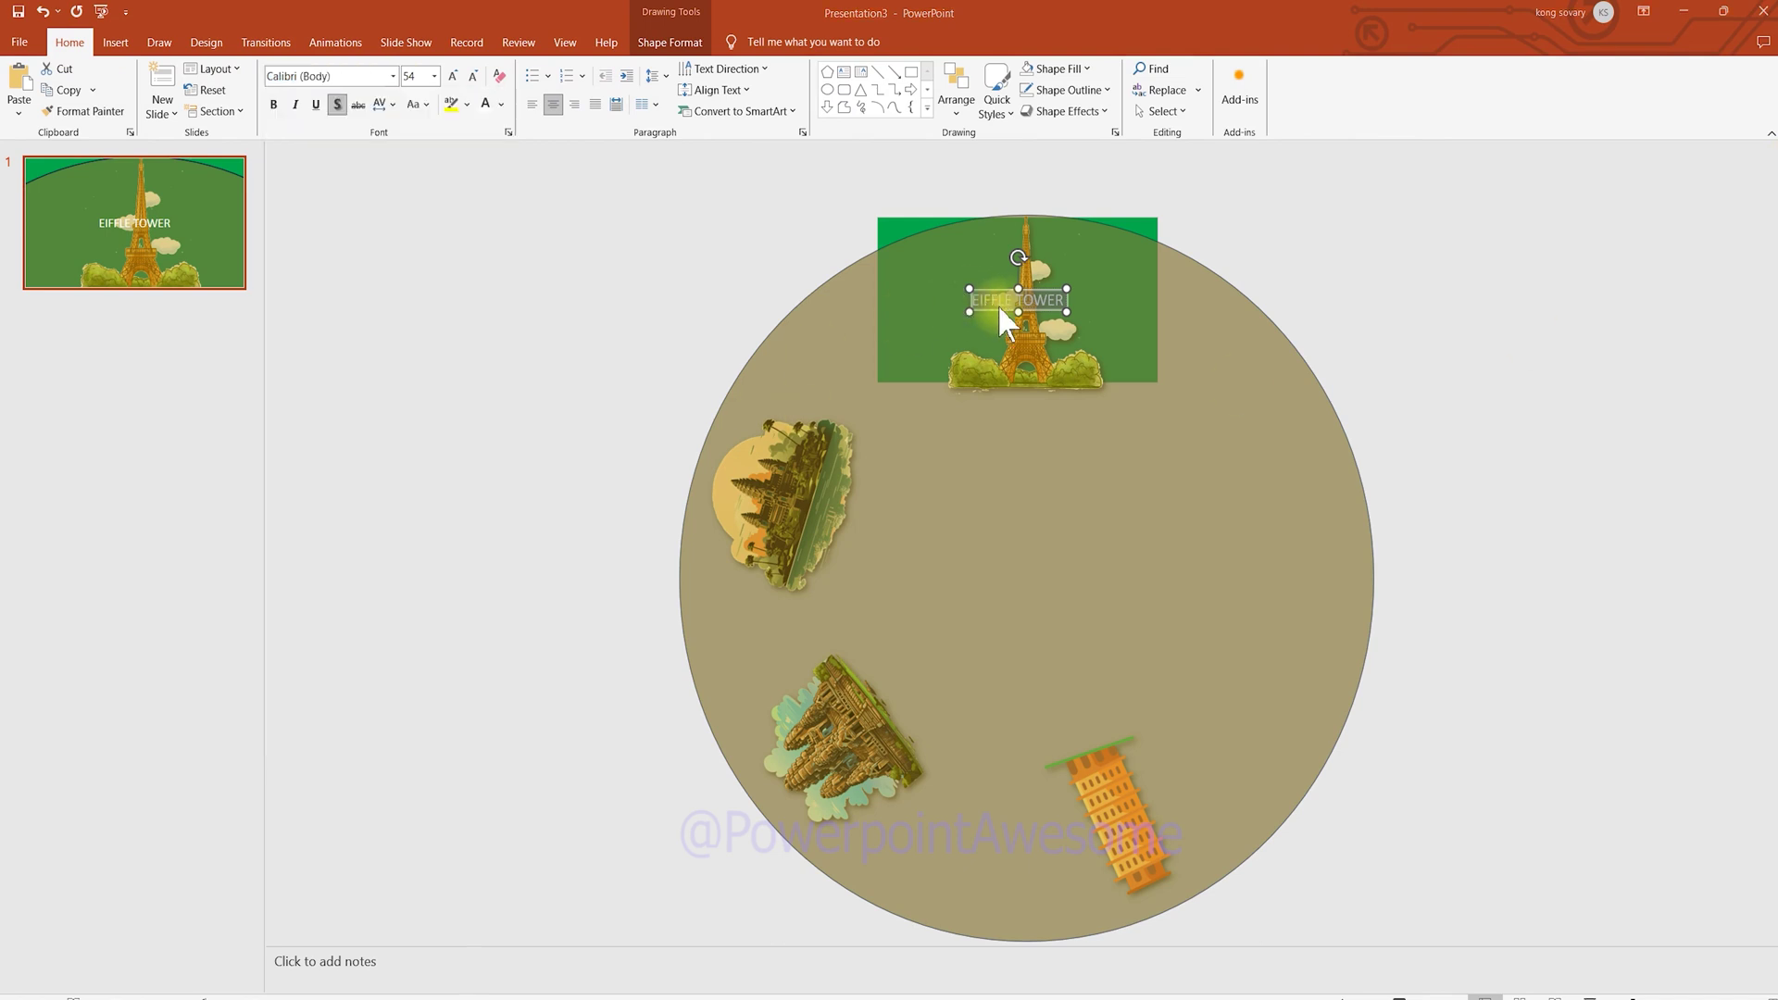
{"action": "left_click", "coordinate": [394, 76]}
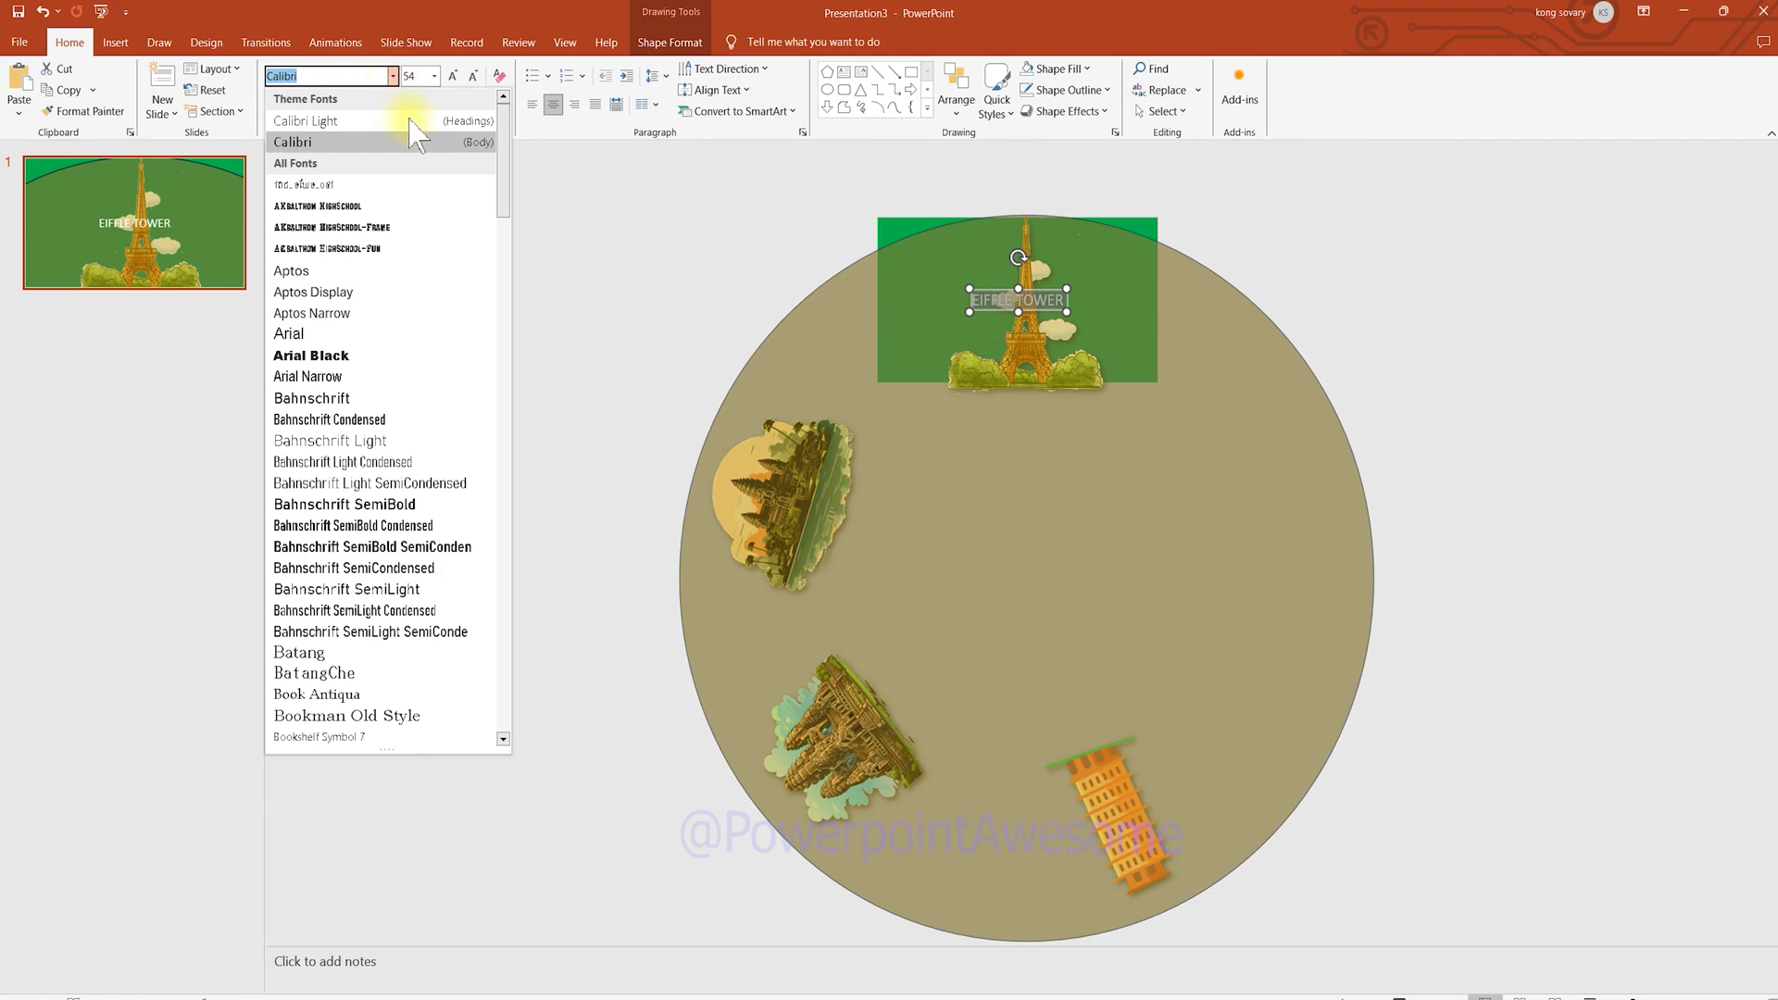
{"action": "scroll", "coordinate": [448, 377], "scroll_direction": "down", "scroll_amount": 5}
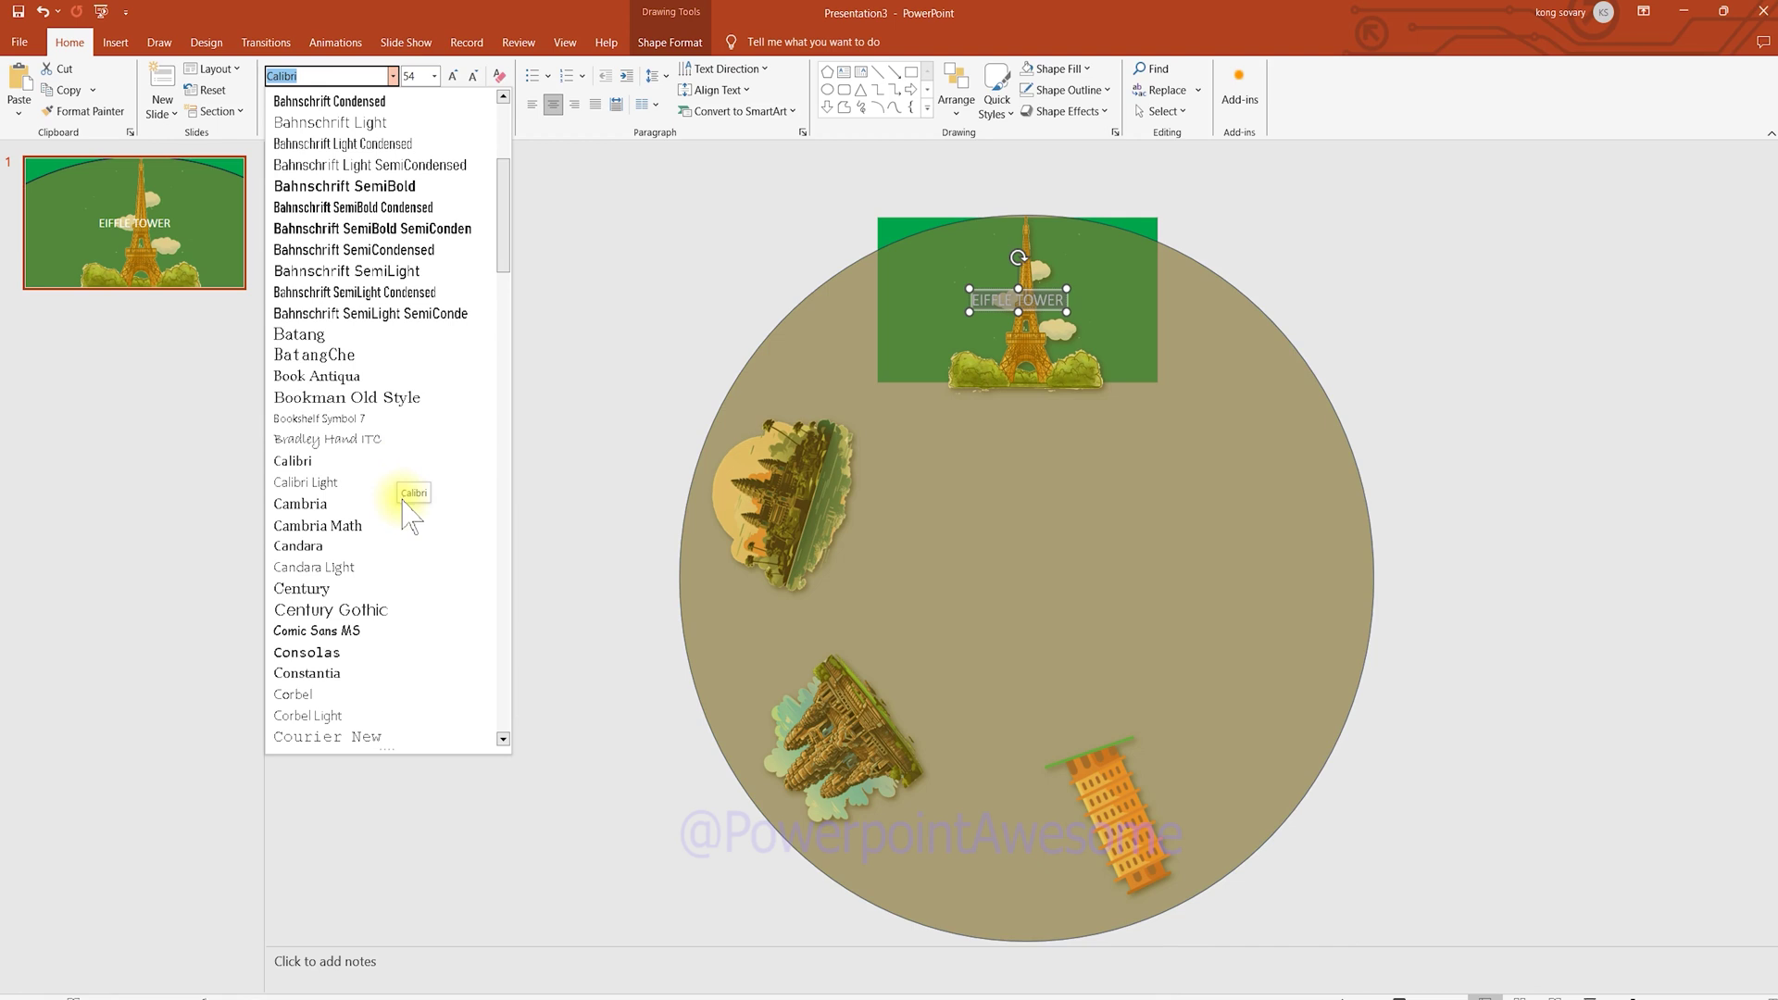
{"action": "left_click", "coordinate": [393, 503]}
{"action": "left_click", "coordinate": [452, 78]}
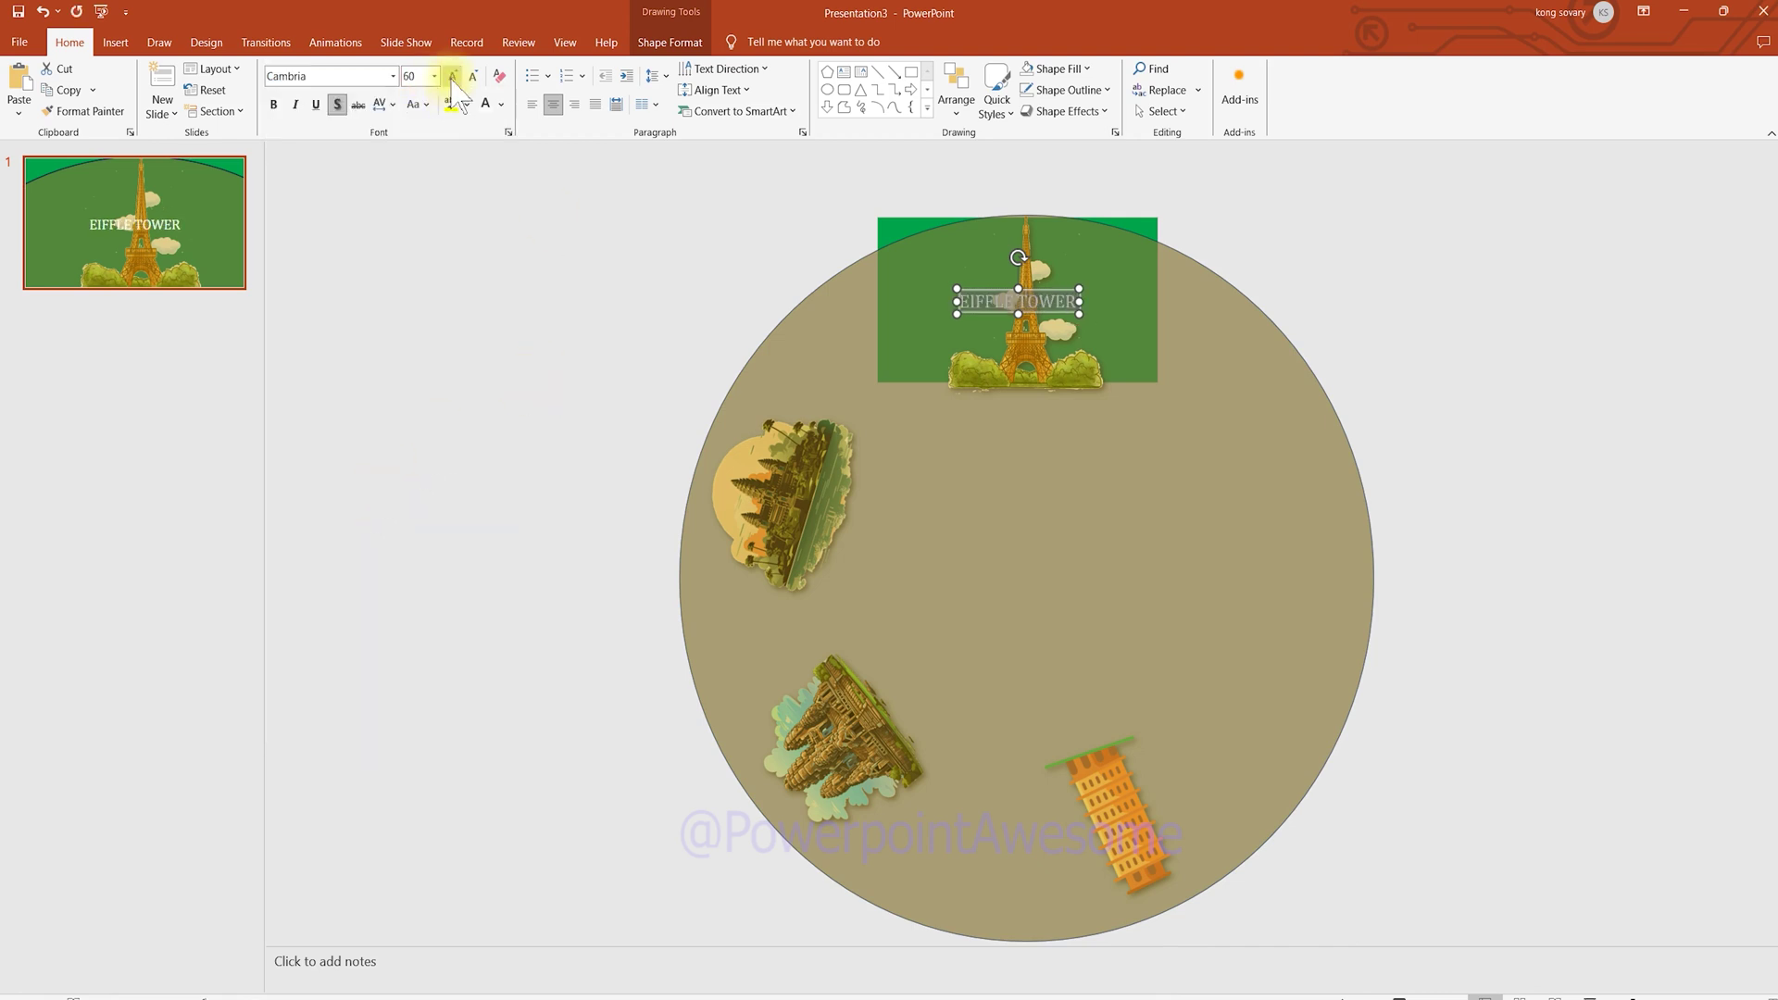
{"action": "left_click", "coordinate": [452, 77]}
Step: Tilt the EIFFLE TOWER title counter-clockwise, then undo the rotation
{"action": "scroll", "coordinate": [1080, 237], "scroll_direction": "up", "scroll_amount": 2}
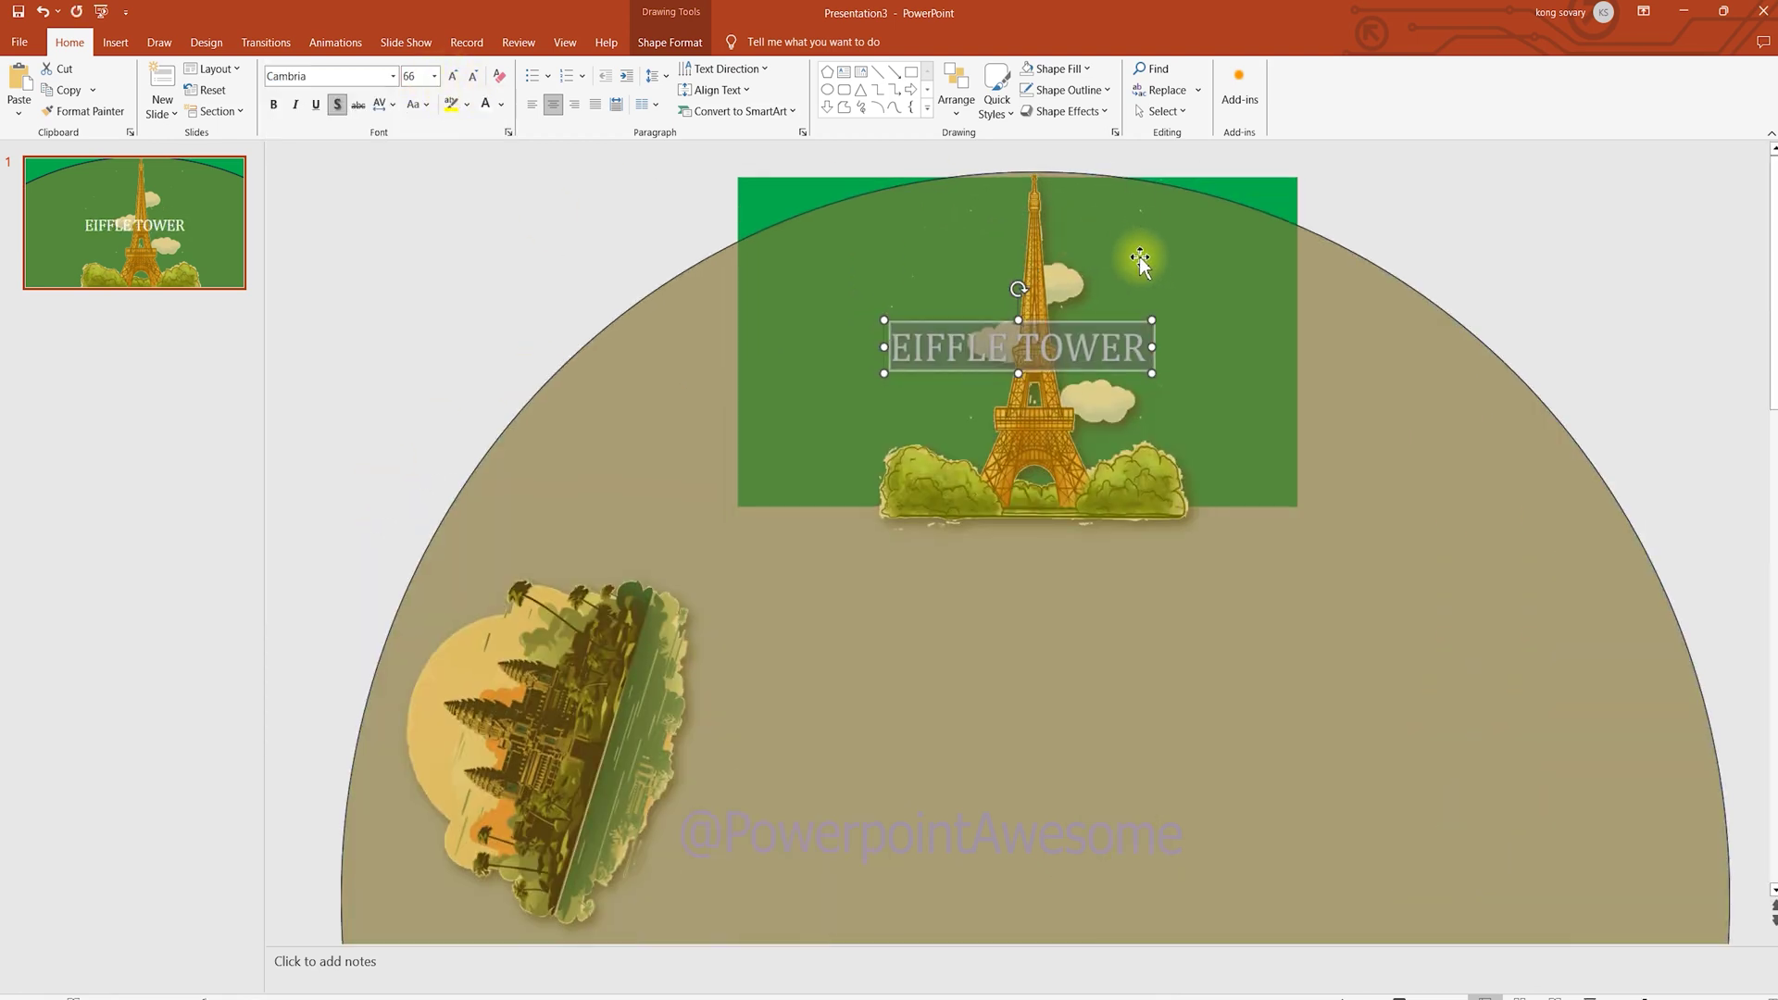
{"action": "scroll", "coordinate": [1013, 384], "scroll_direction": "up", "scroll_amount": 1}
{"action": "left_click", "coordinate": [1075, 333]}
{"action": "left_click", "coordinate": [892, 453]}
{"action": "left_click_drag", "start_coordinate": [821, 379], "coordinate": [670, 288]}
{"action": "key", "text": "ctrl+z"}
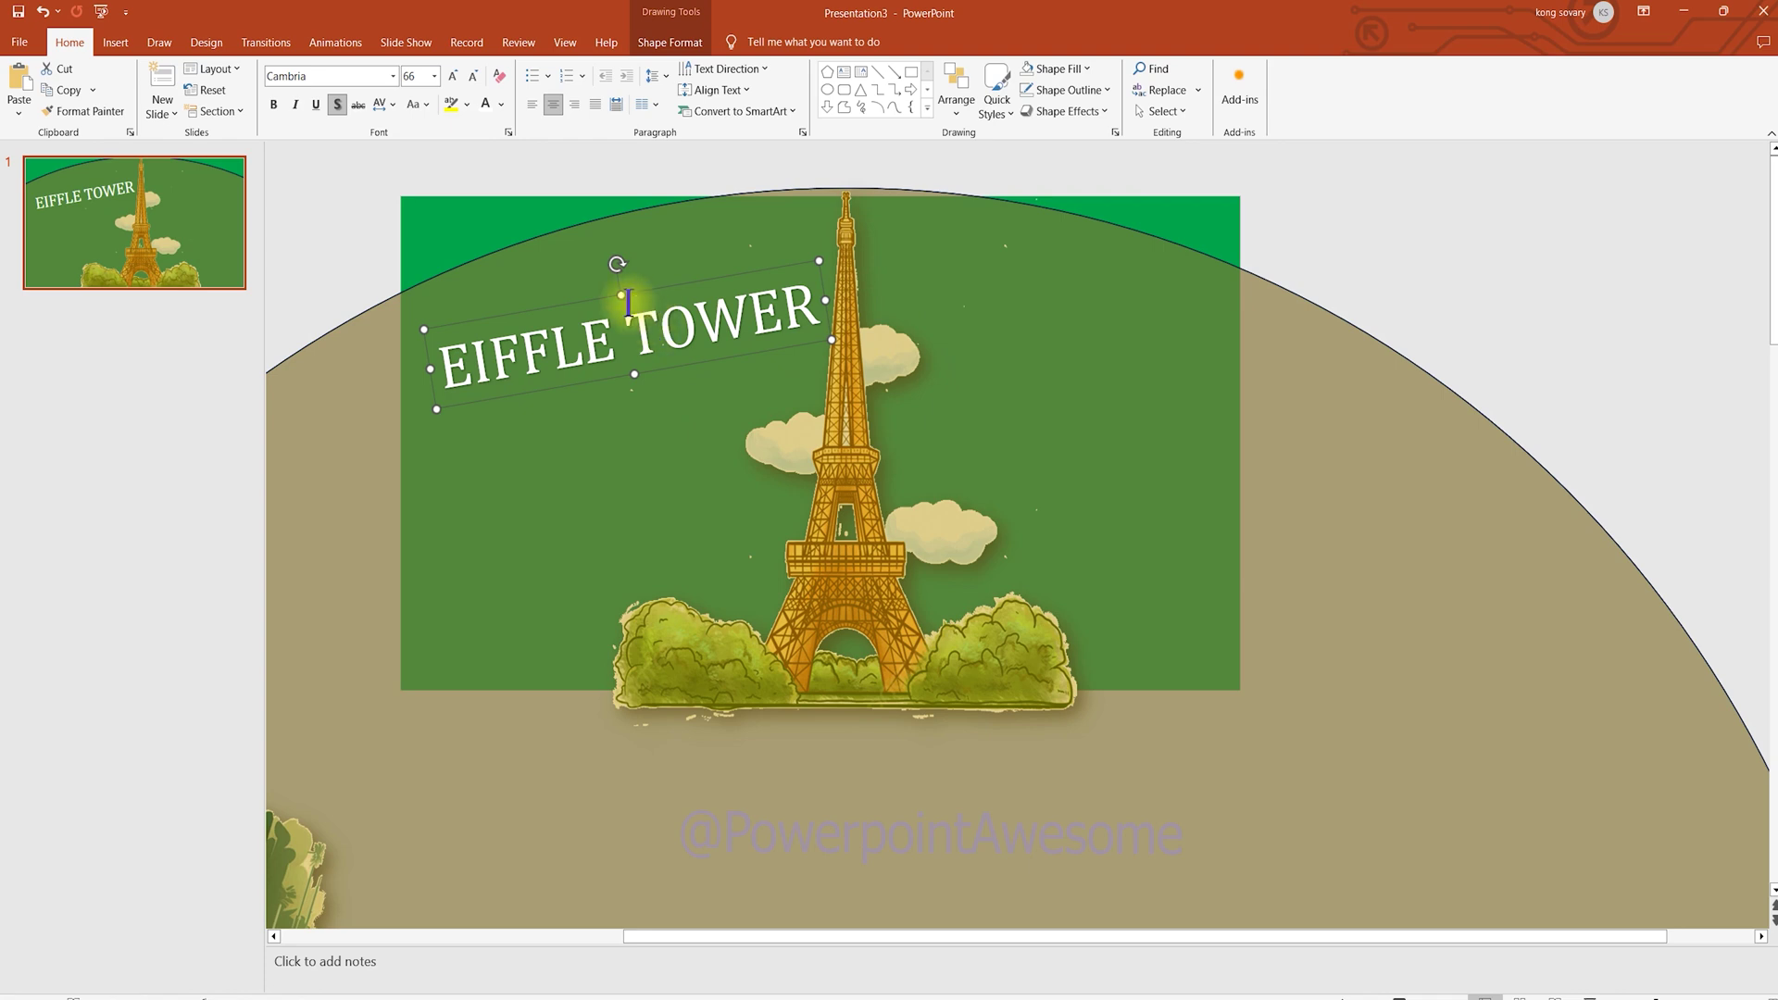
Step: Give the EIFFLE TOWER label an outer shadow preset
{"action": "left_click", "coordinate": [671, 44]}
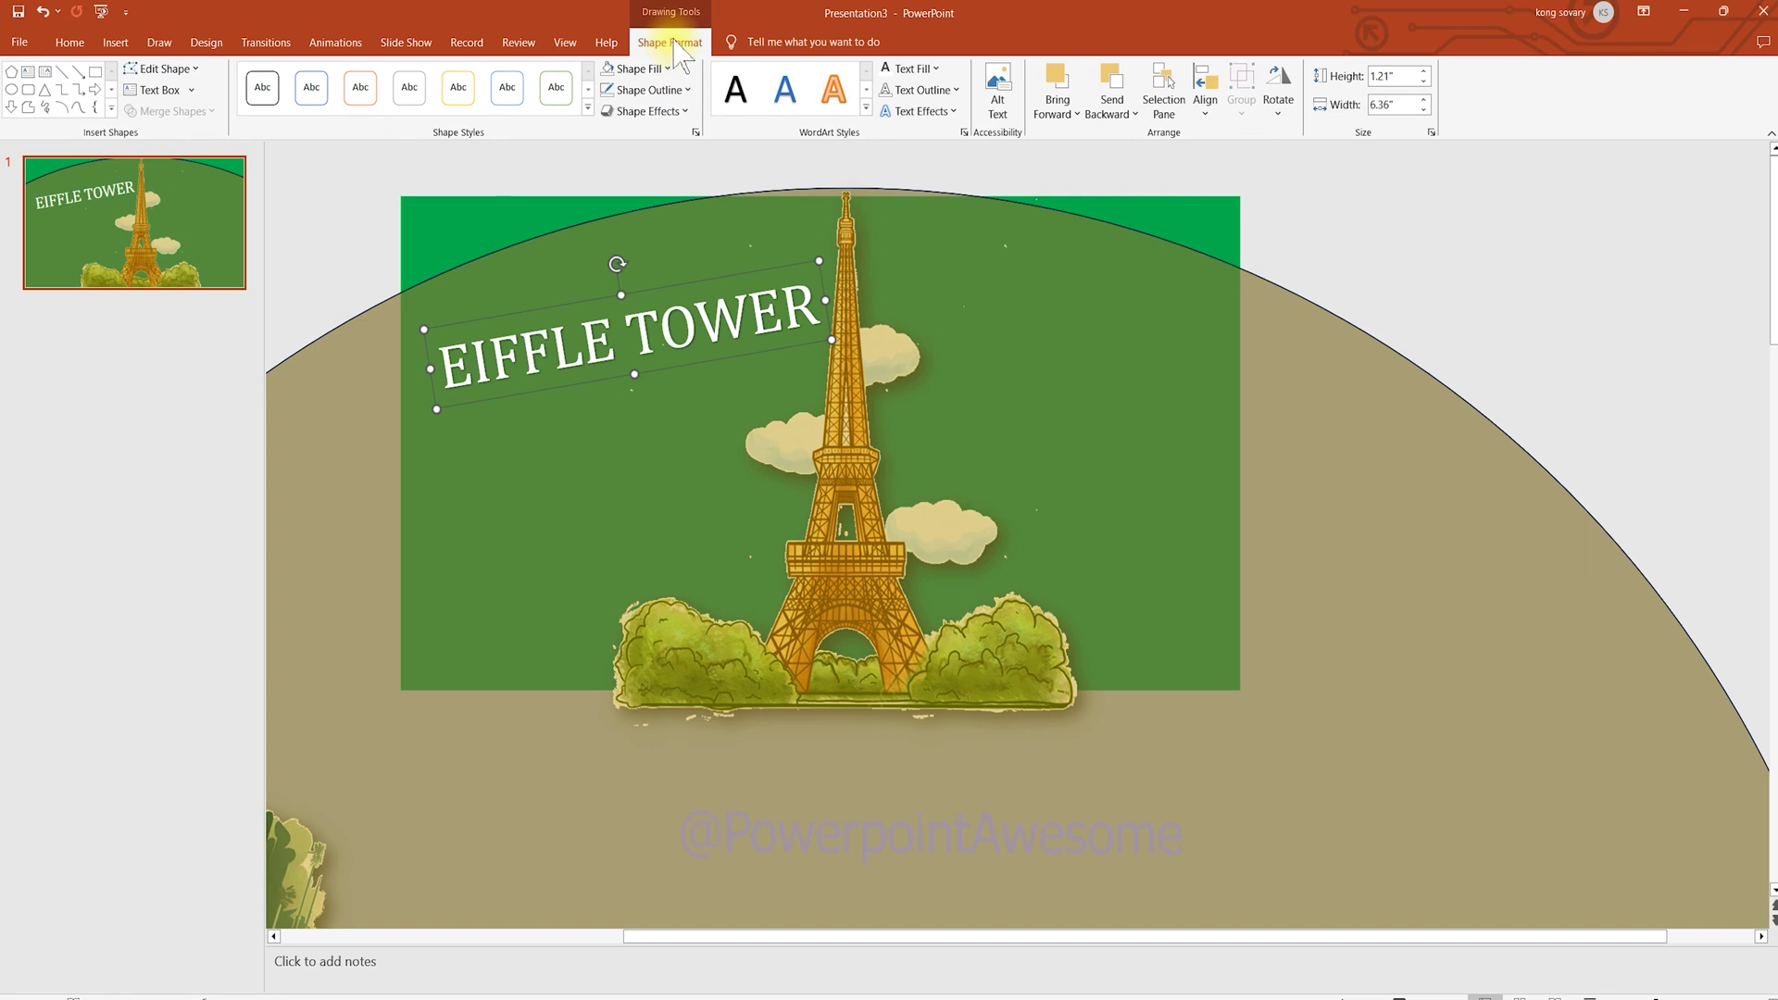
{"action": "left_click", "coordinate": [682, 111]}
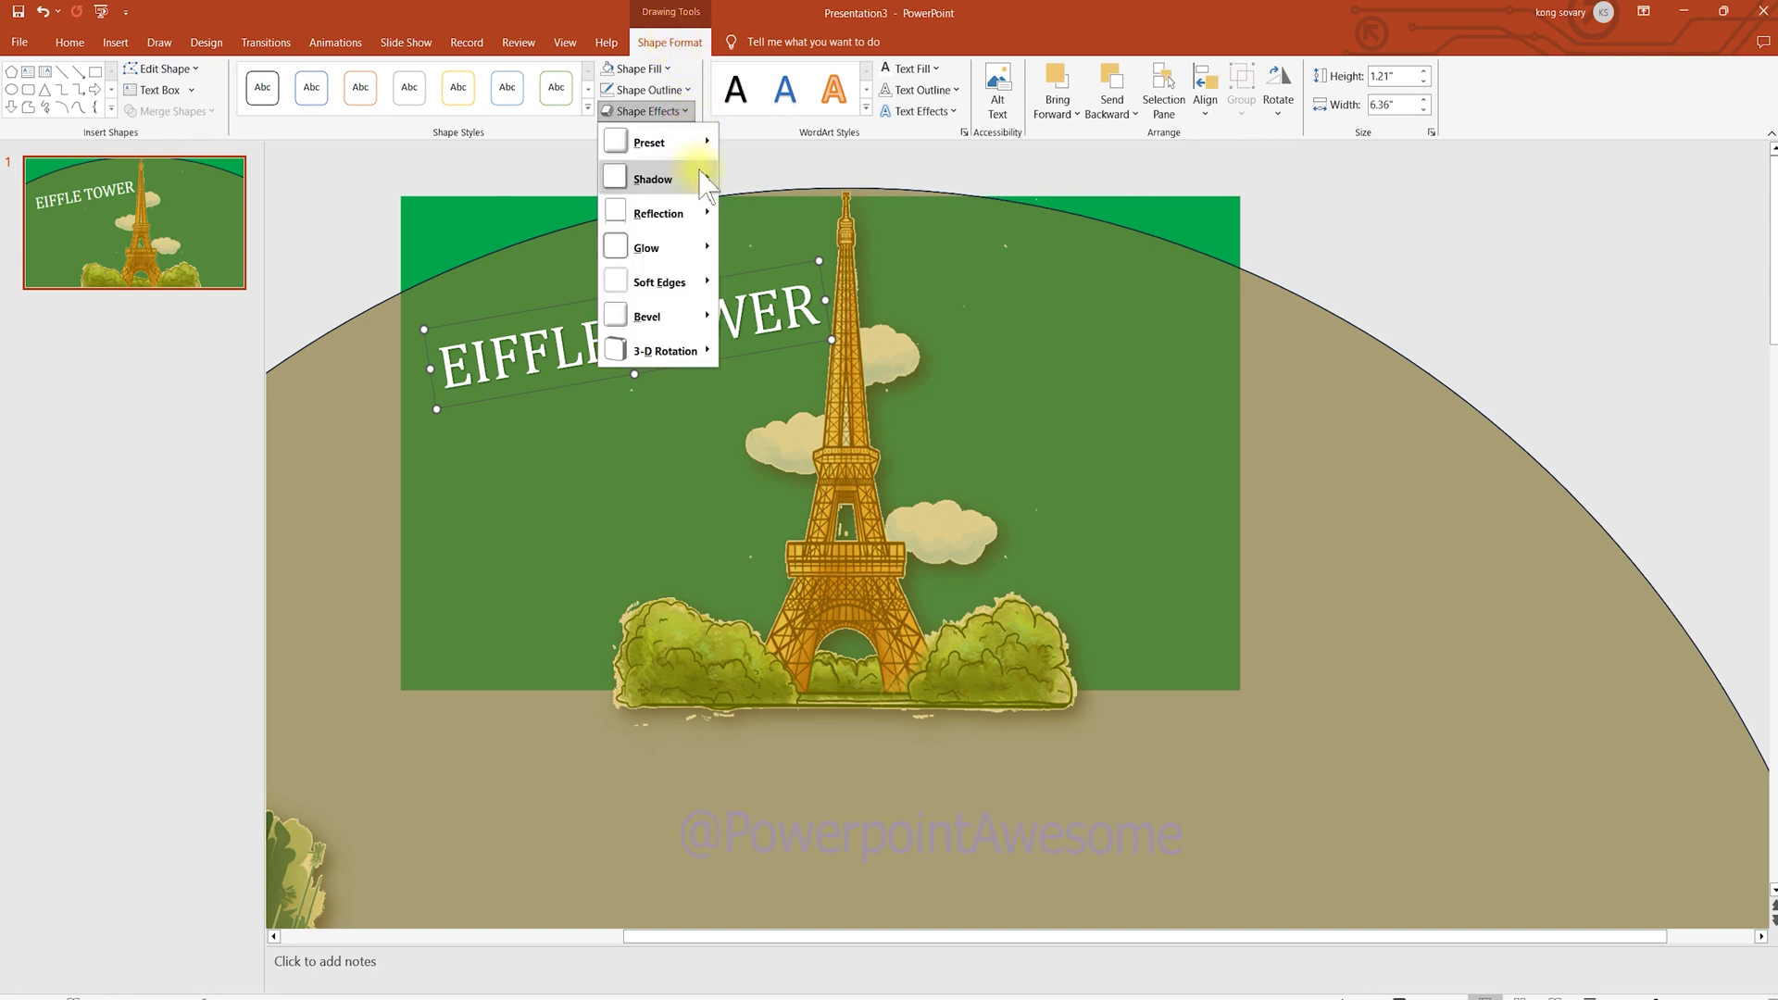
{"action": "mouse_move", "coordinate": [653, 179]}
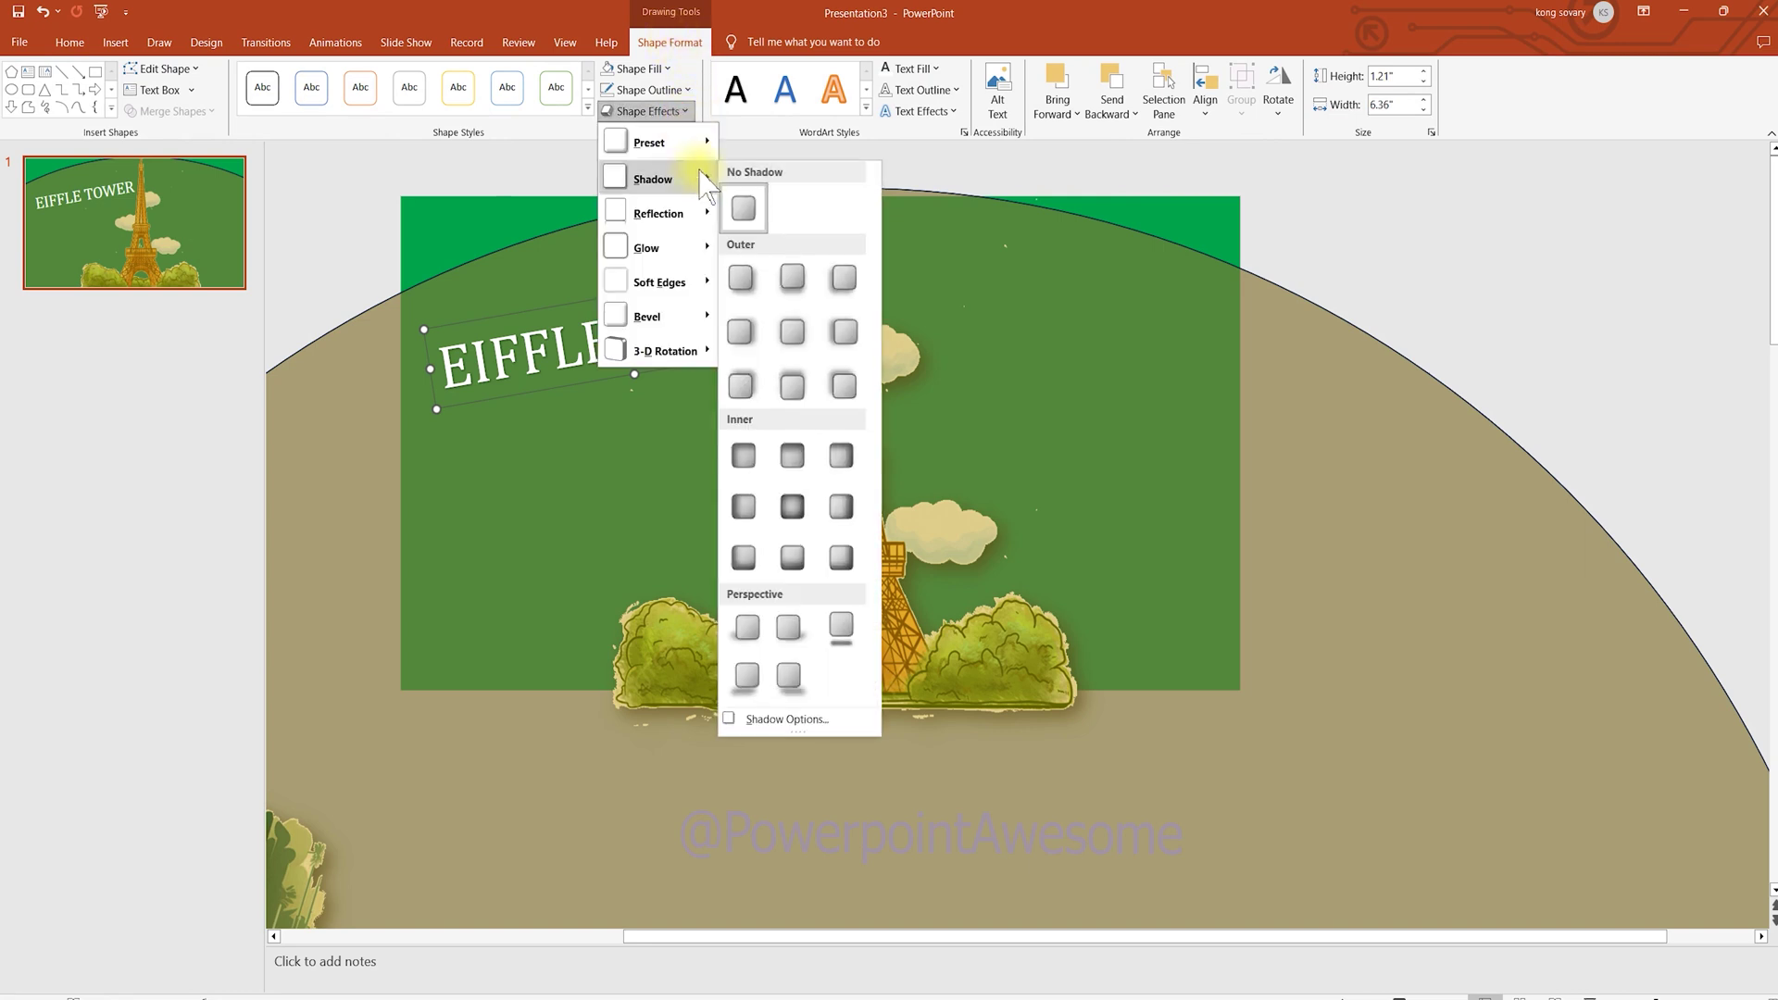
{"action": "left_click", "coordinate": [797, 389]}
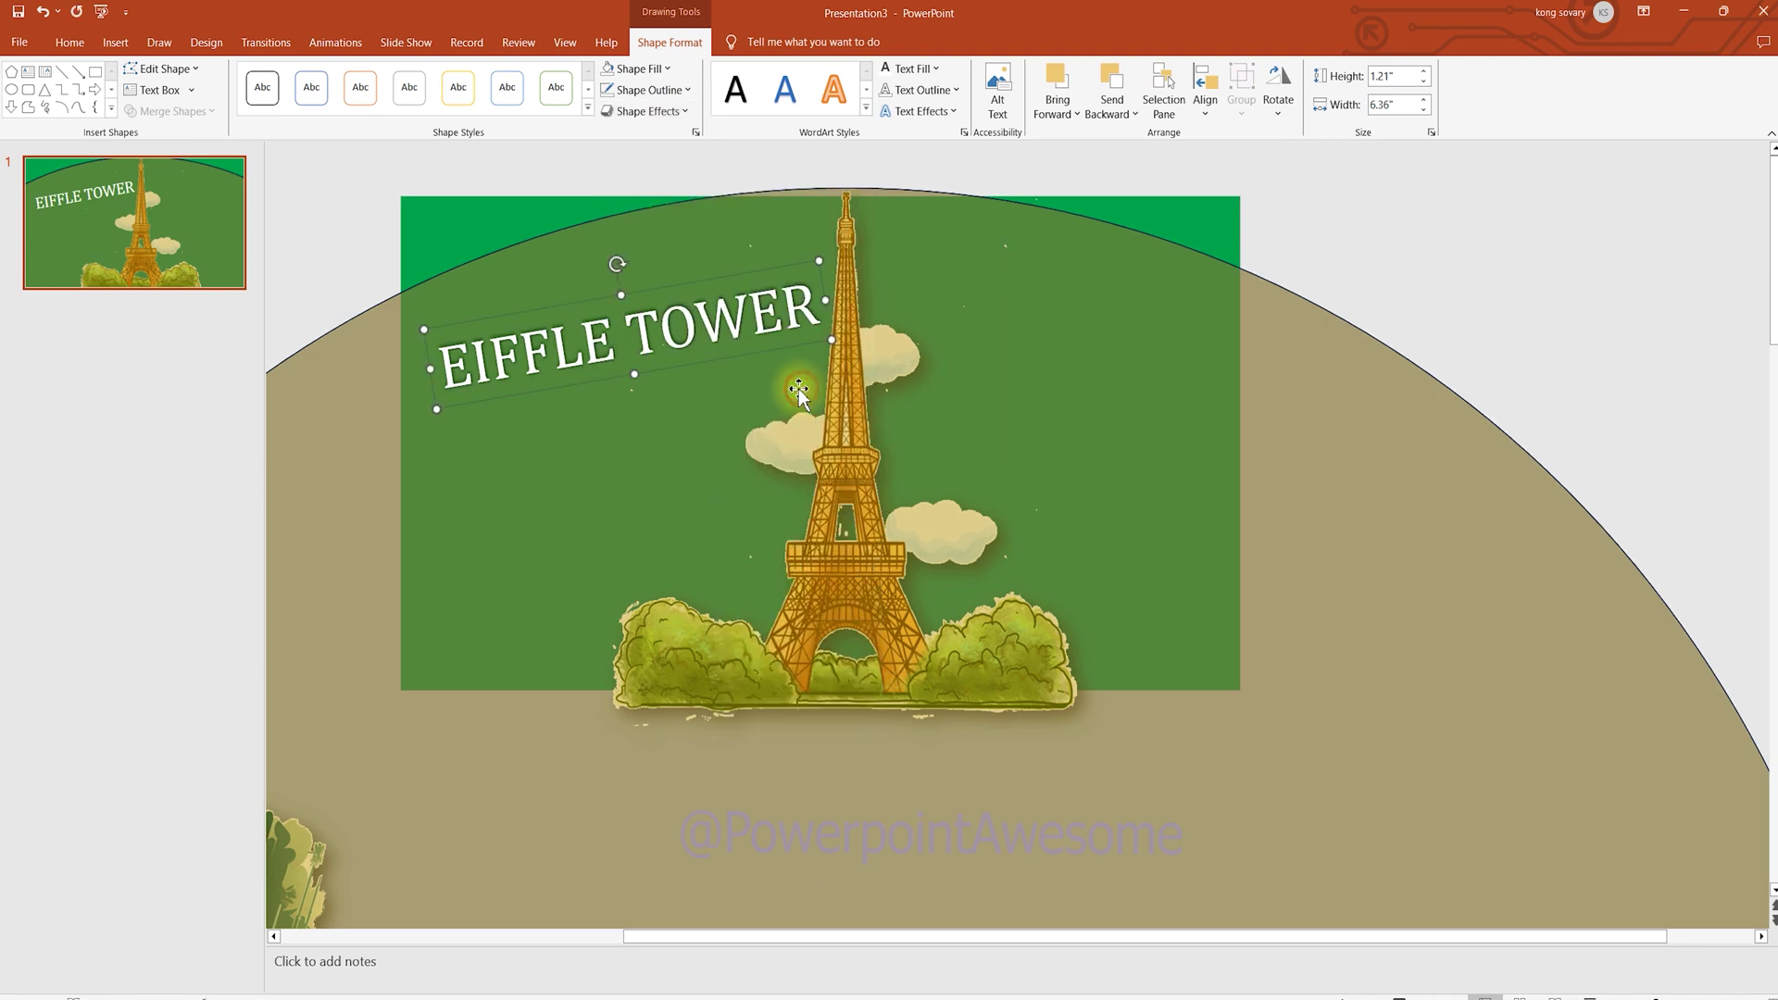
Step: Make the EIFFLE TOWER text bold and reduce it to 54 pt
{"action": "triple_click", "coordinate": [530, 324]}
{"action": "left_click", "coordinate": [57, 43]}
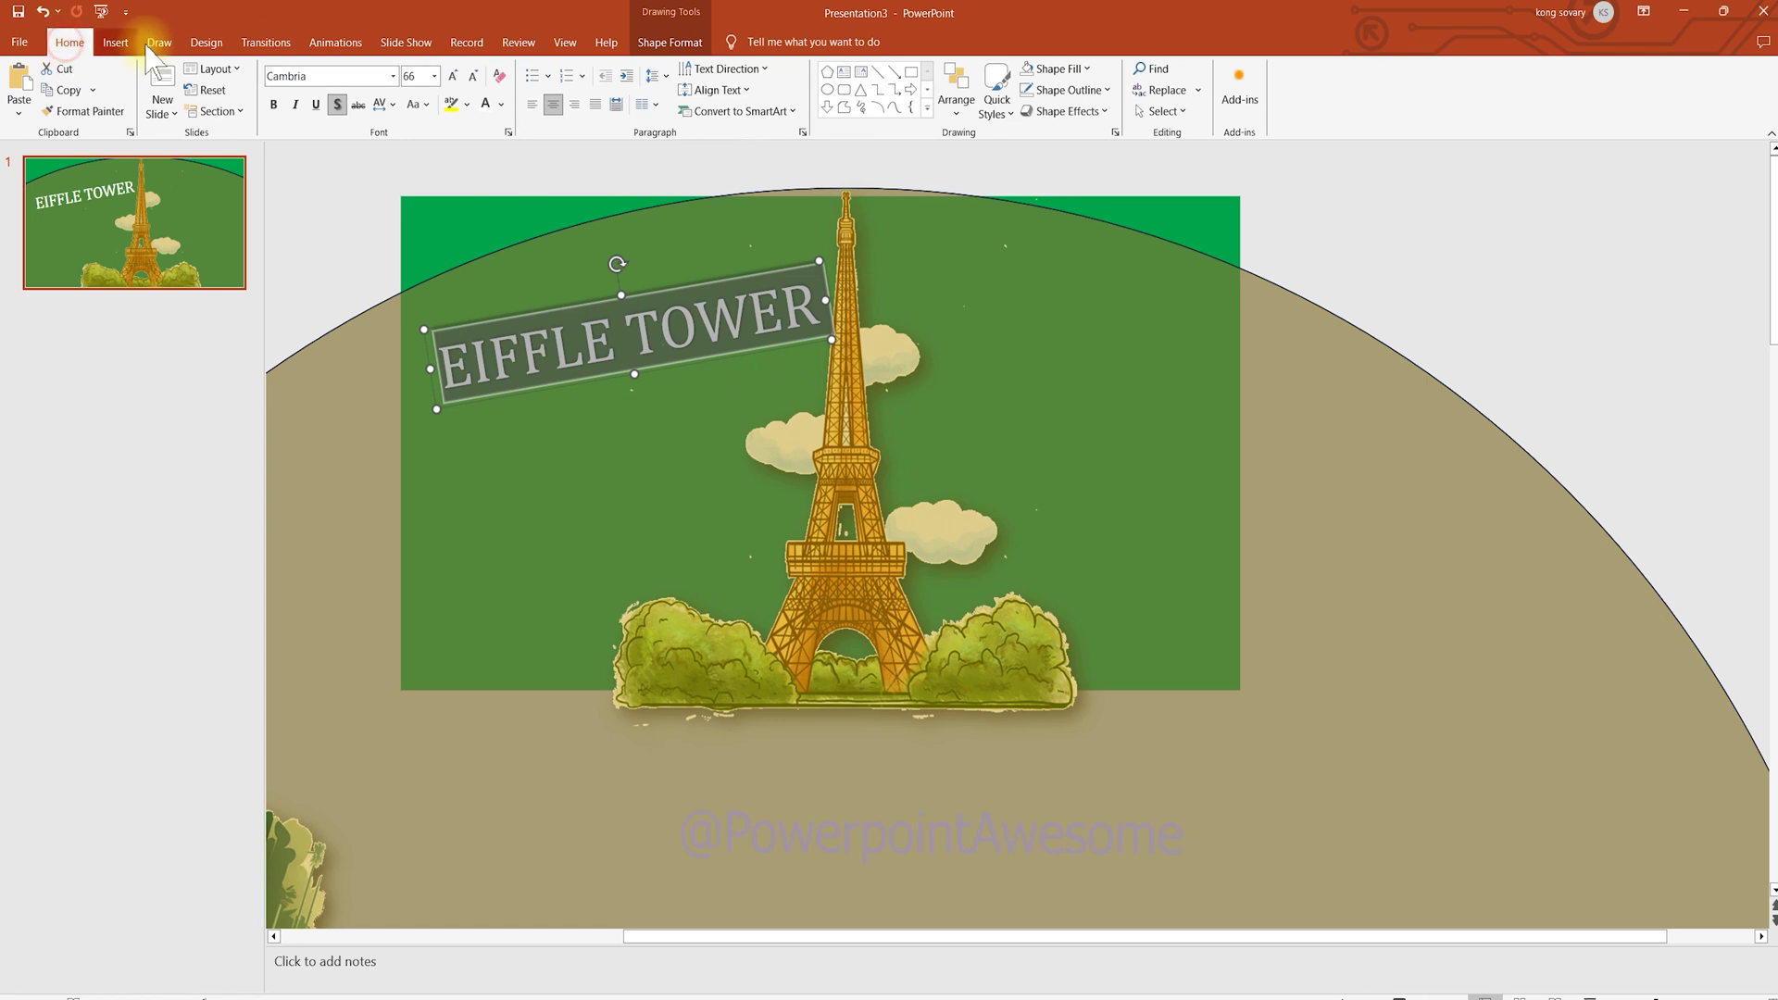
{"action": "left_click", "coordinate": [274, 104]}
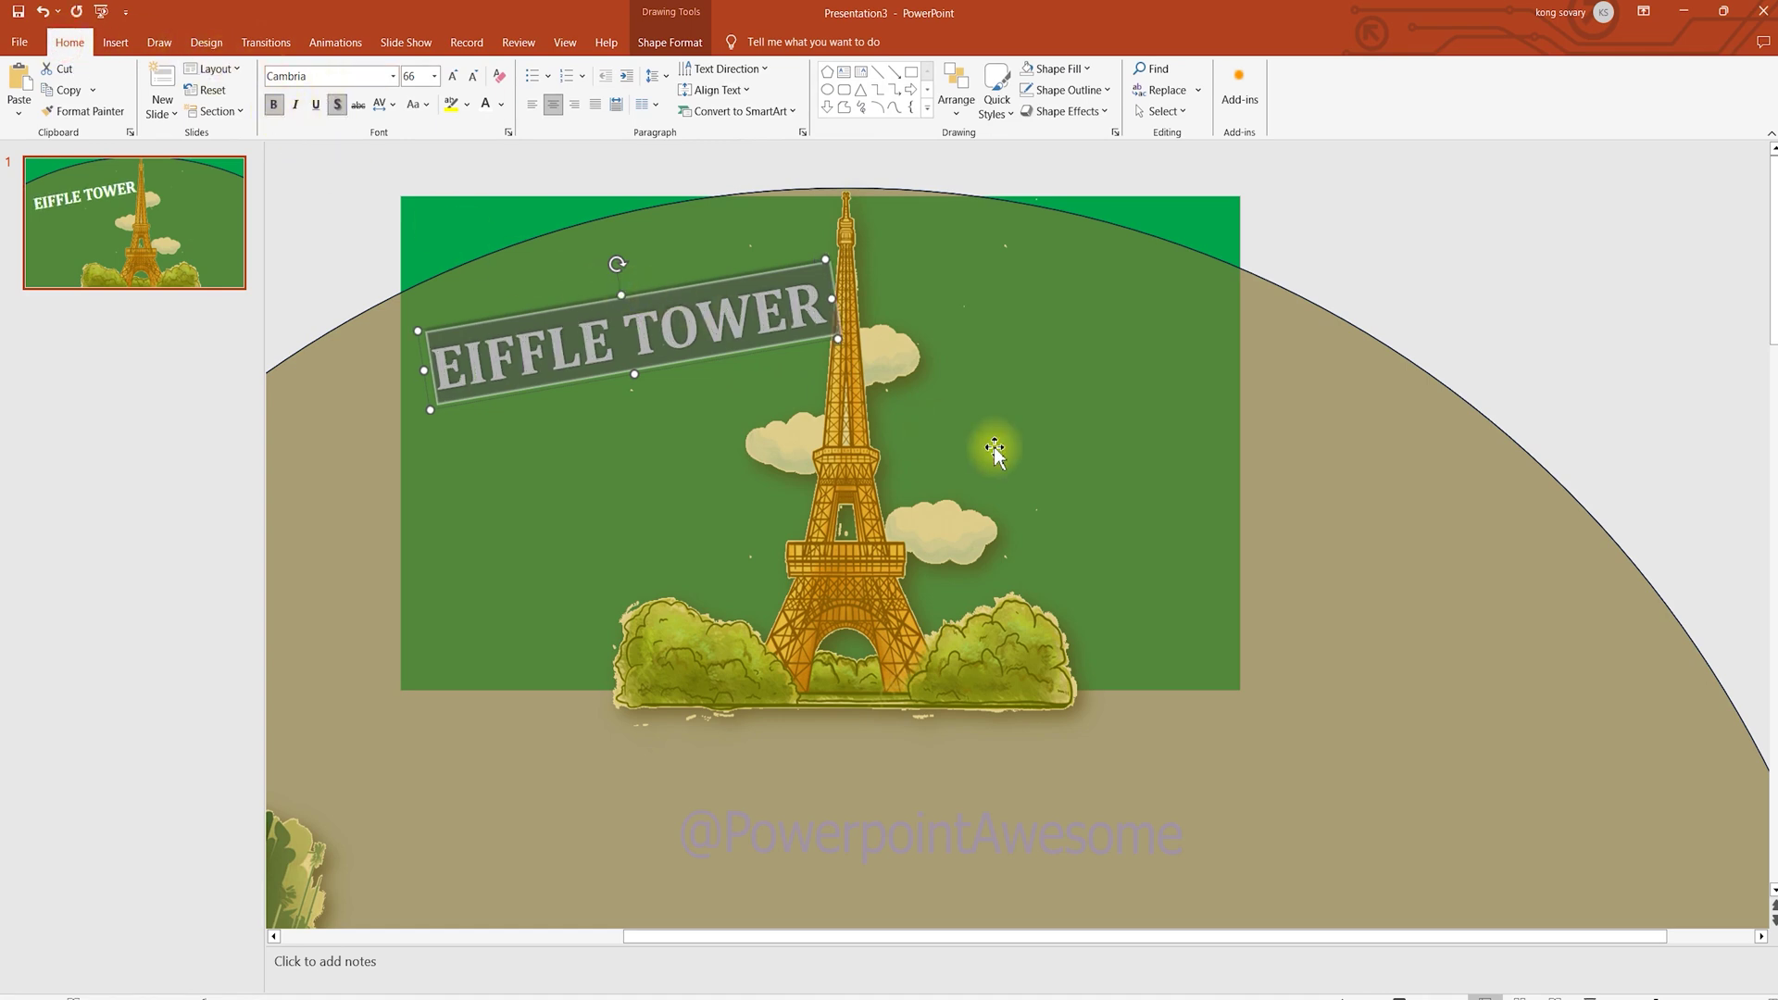
{"action": "left_click", "coordinate": [755, 283]}
{"action": "key", "text": "ctrl+a"}
{"action": "left_click", "coordinate": [472, 76]}
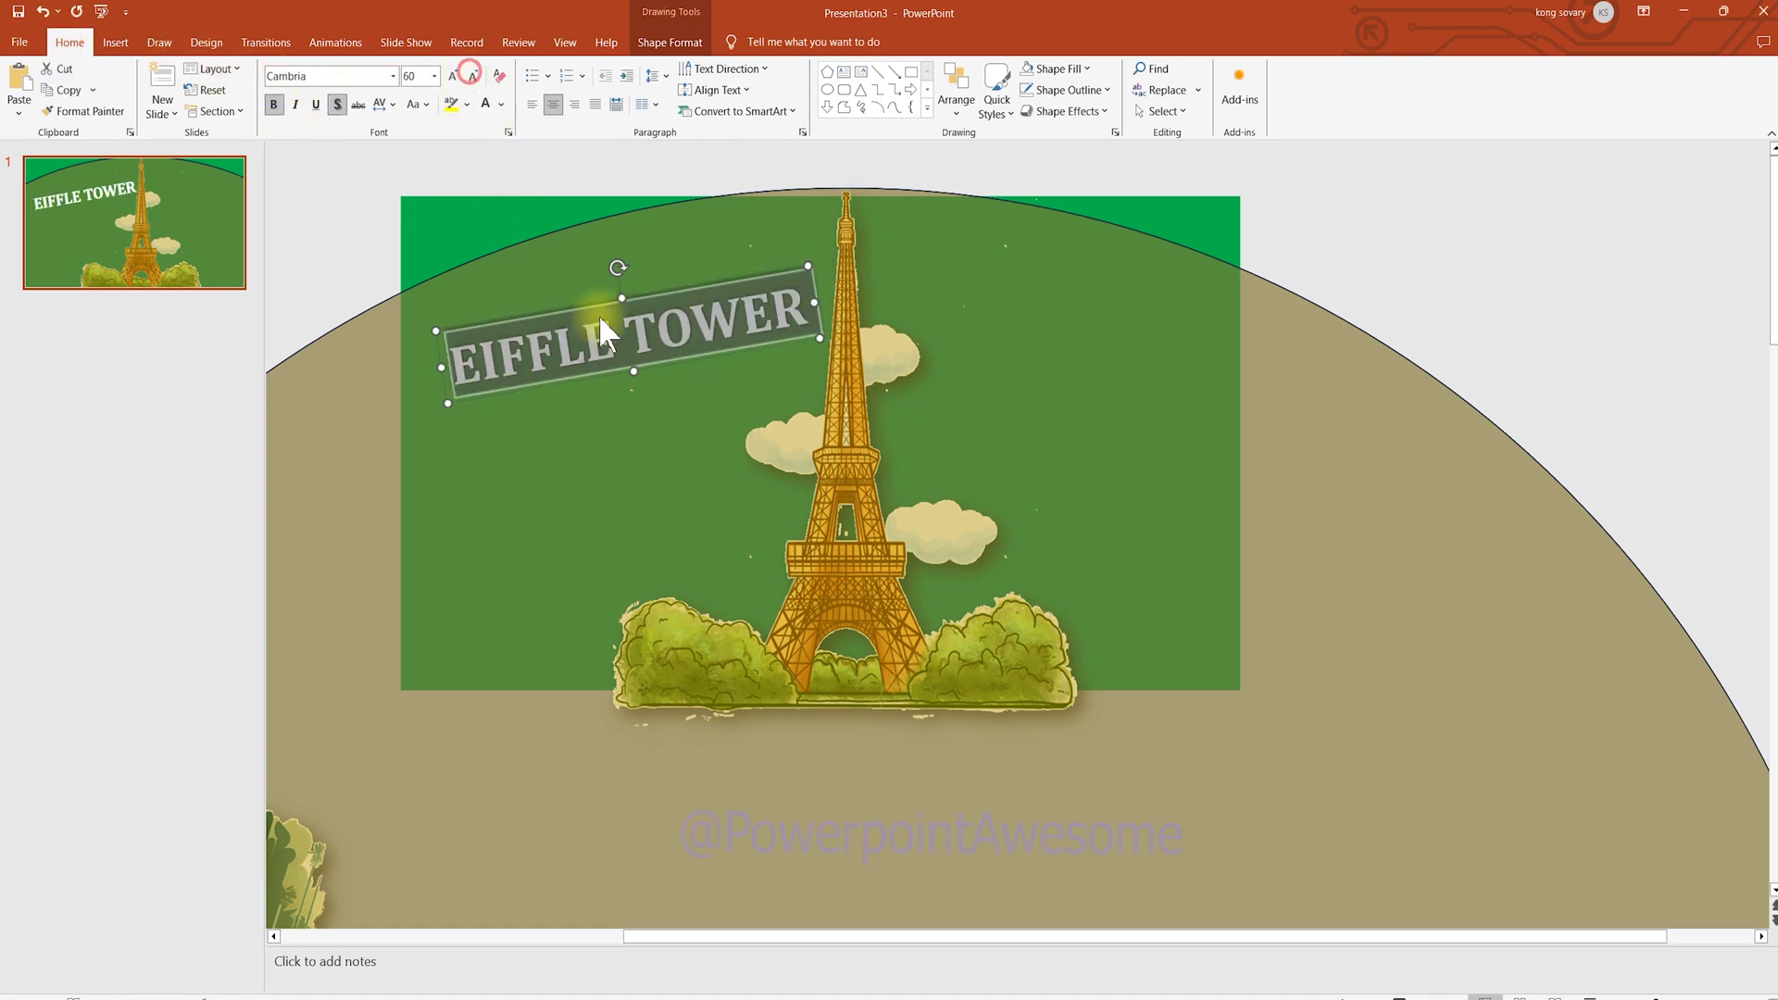
{"action": "left_click", "coordinate": [473, 76]}
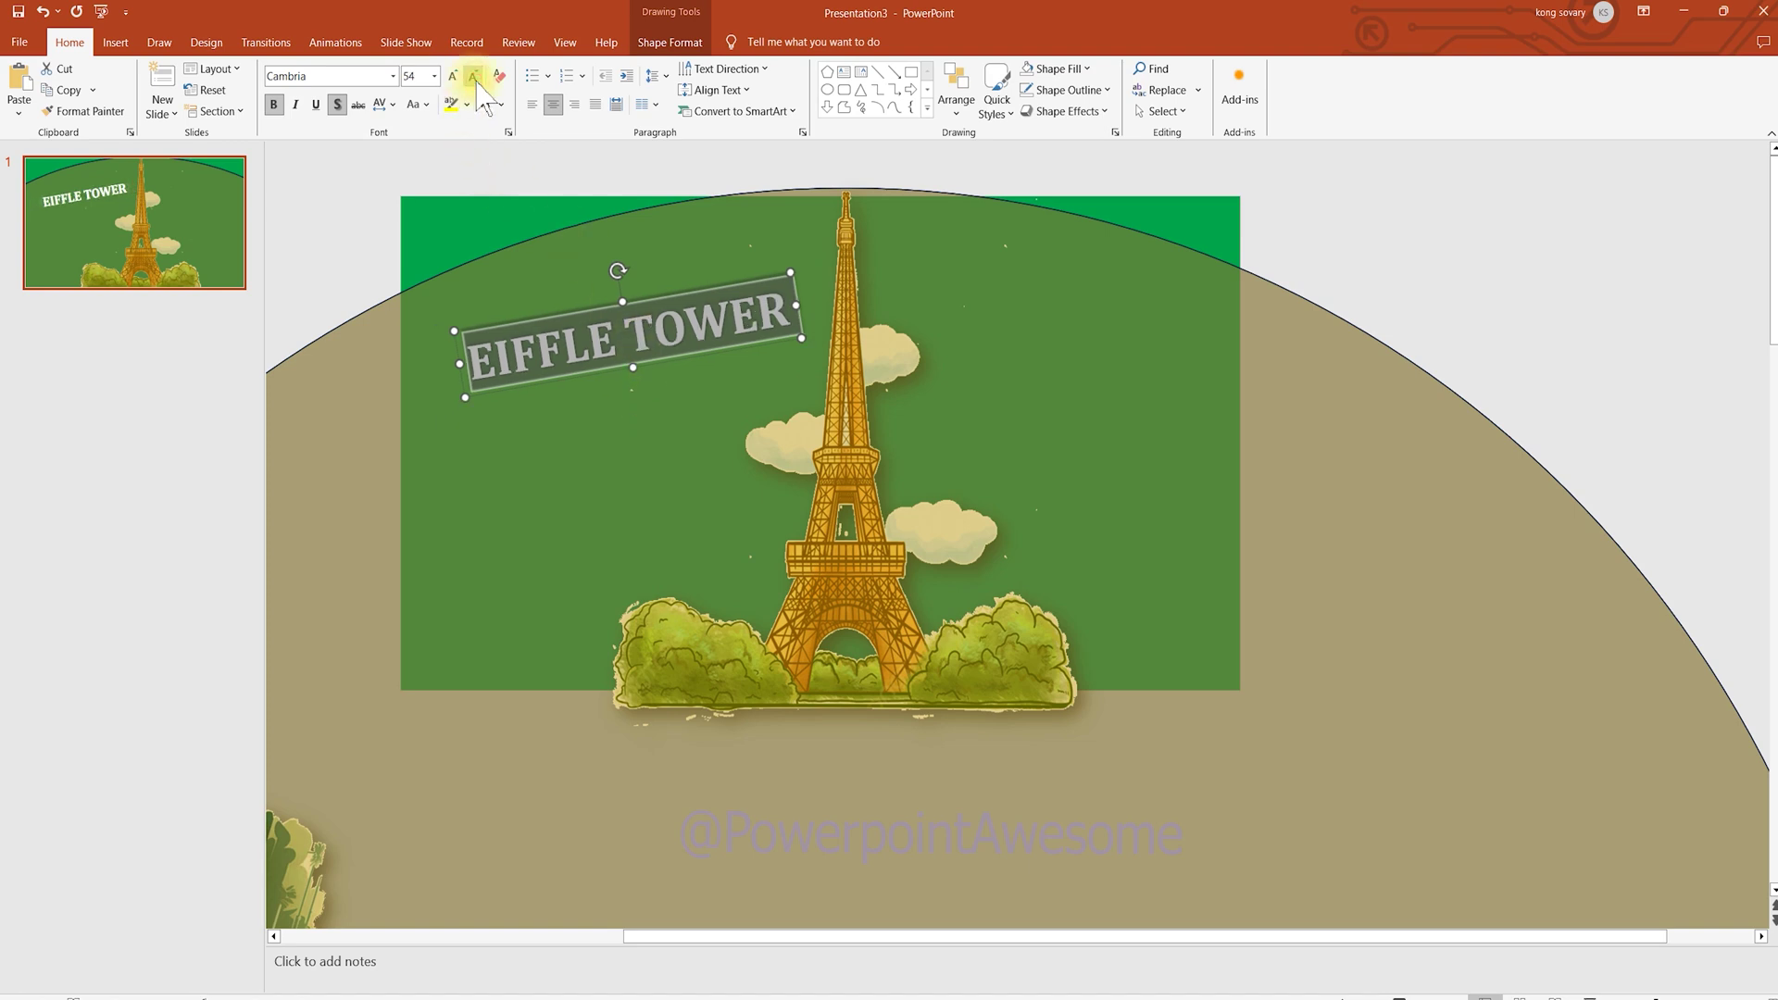
{"action": "left_click", "coordinate": [1366, 230]}
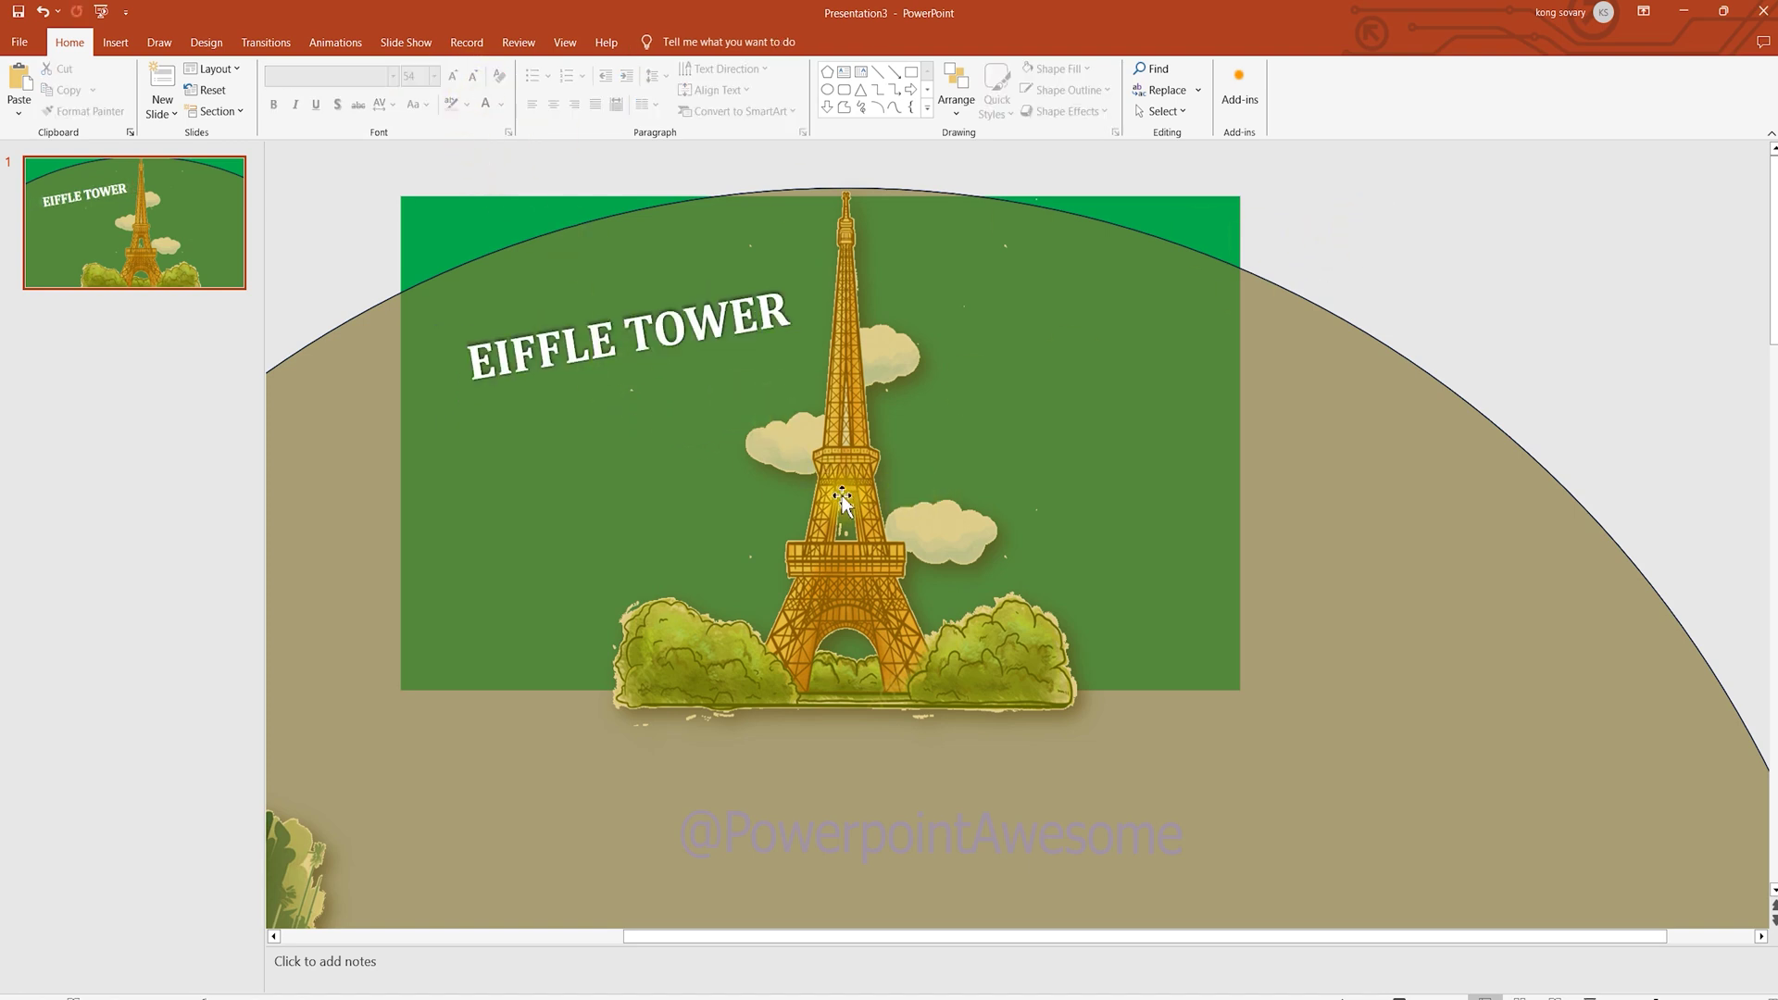
Step: Drop a copy of the EIFFLE TOWER label beside the temple on the circle's left edge
{"action": "scroll", "coordinate": [841, 492], "scroll_direction": "down", "scroll_amount": 4, "text": "ctrl"}
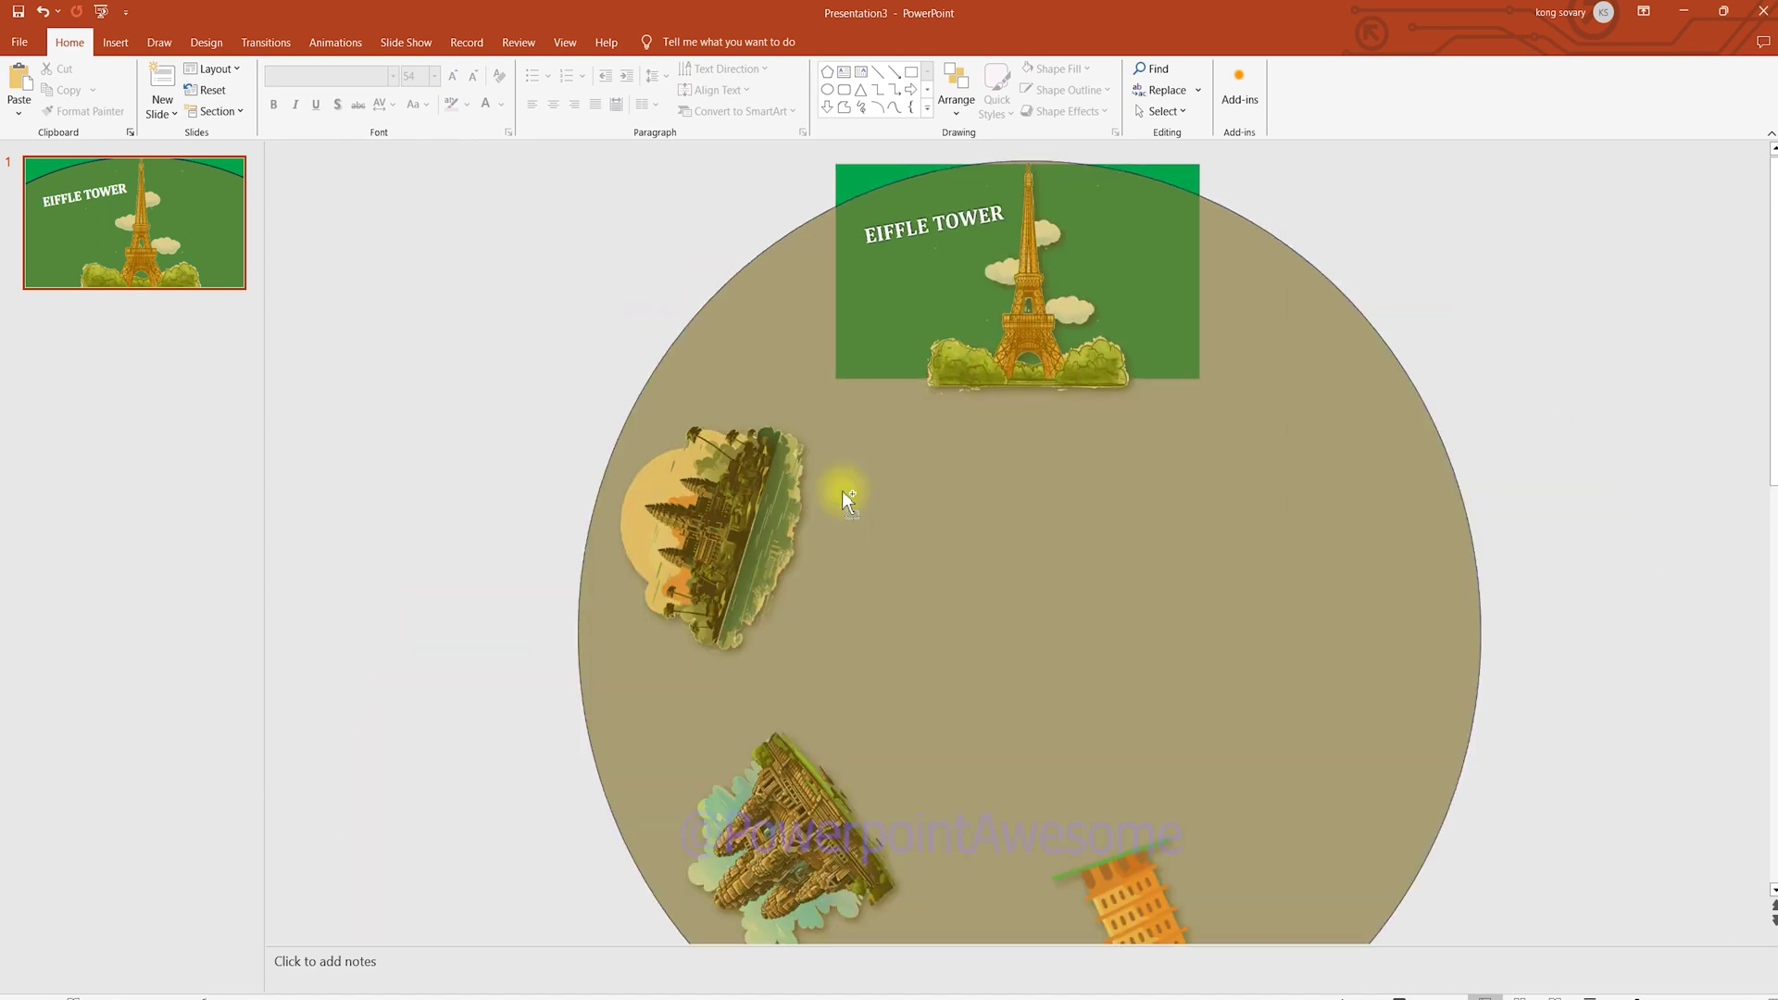
{"action": "scroll", "coordinate": [842, 491], "scroll_direction": "down", "scroll_amount": 2, "text": "ctrl"}
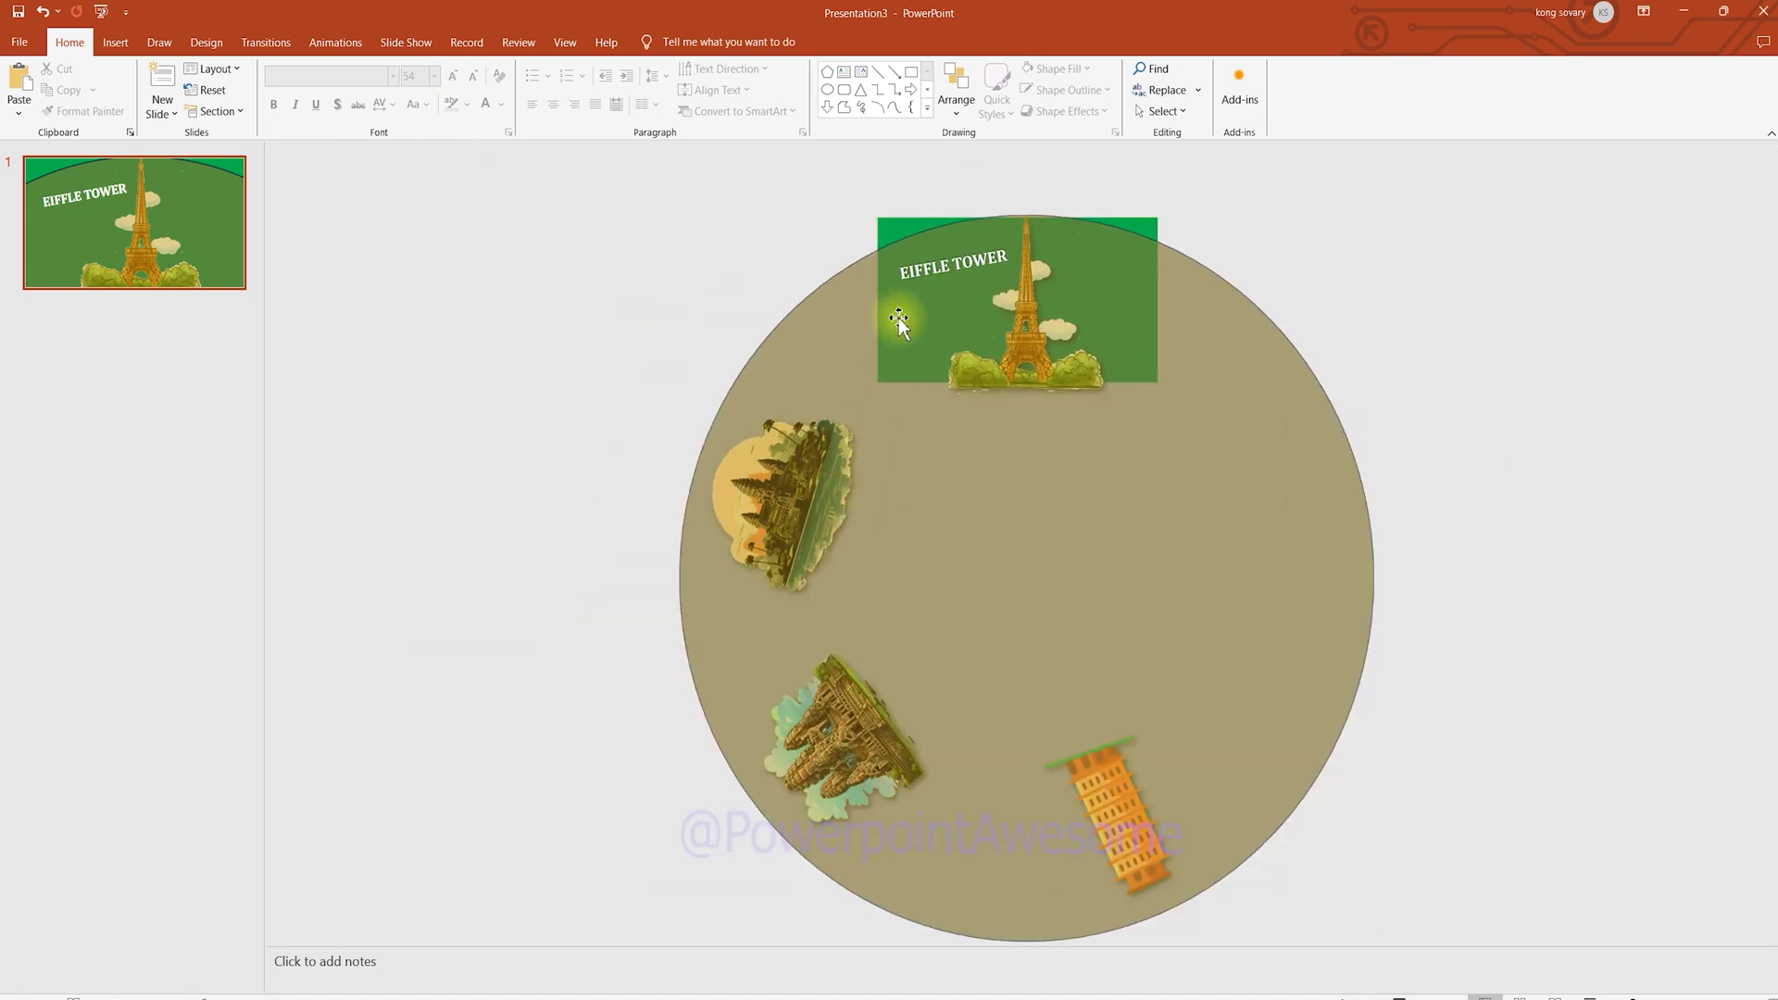
{"action": "left_click", "coordinate": [940, 268]}
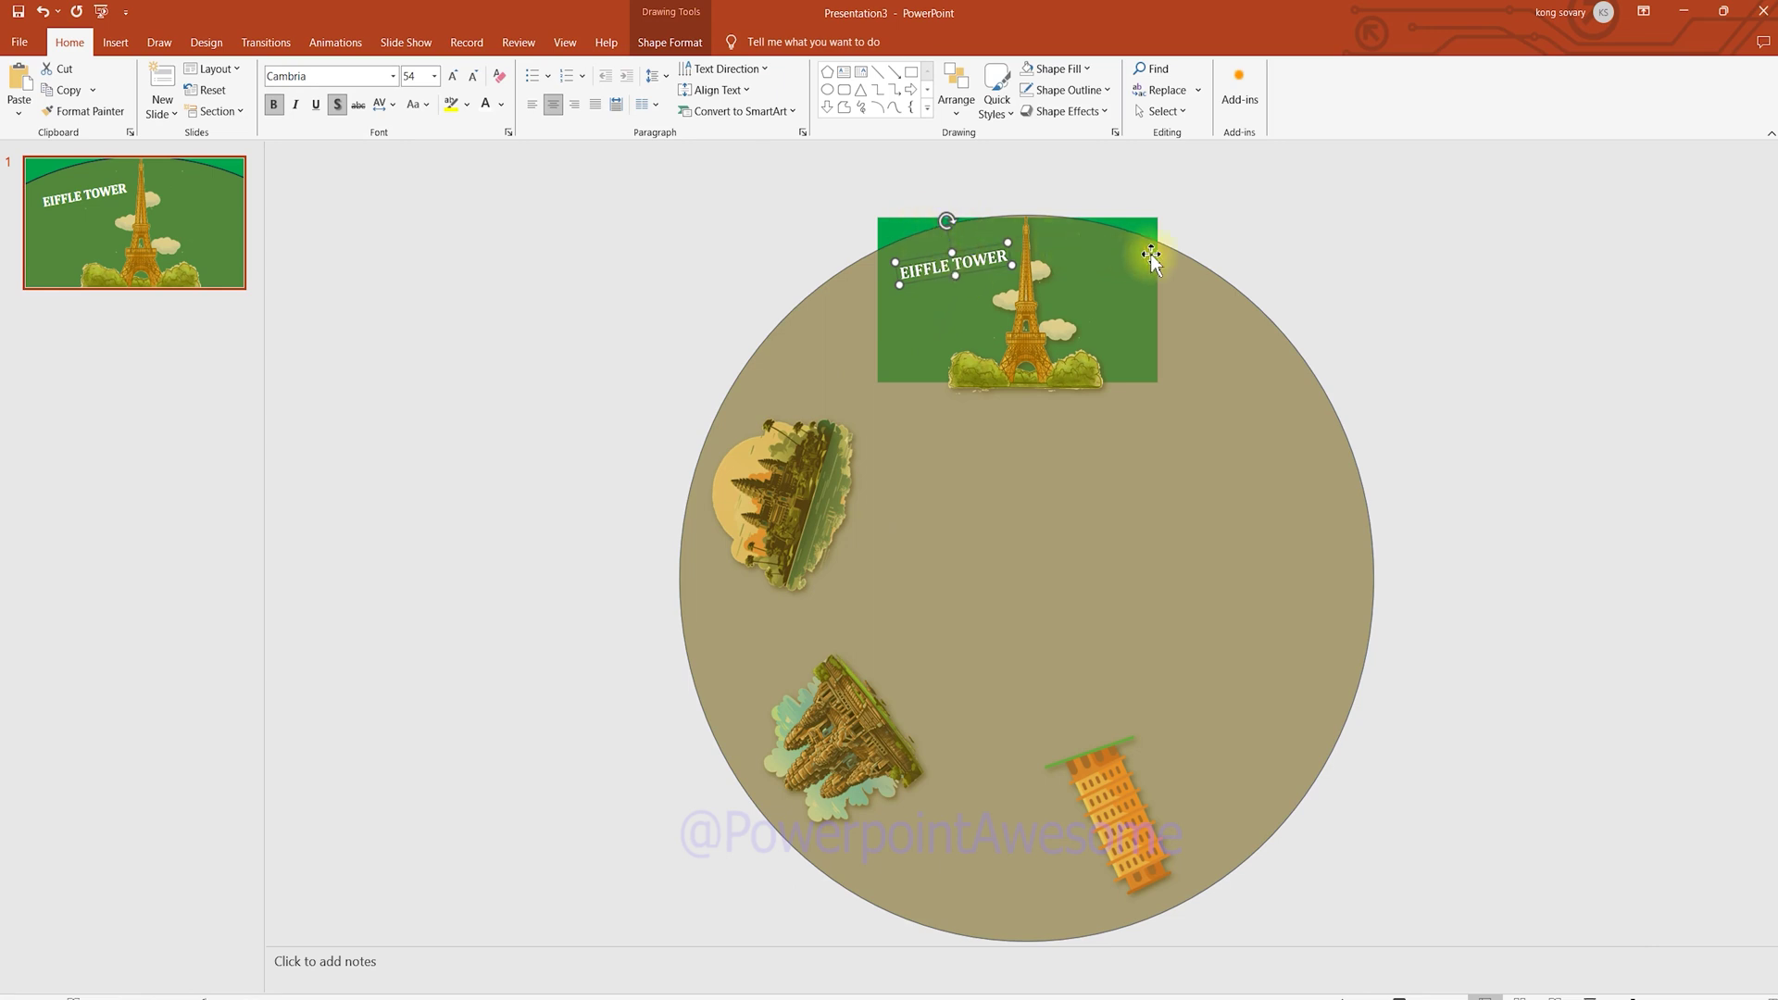
{"action": "left_click_drag", "start_coordinate": [992, 246], "coordinate": [676, 553]}
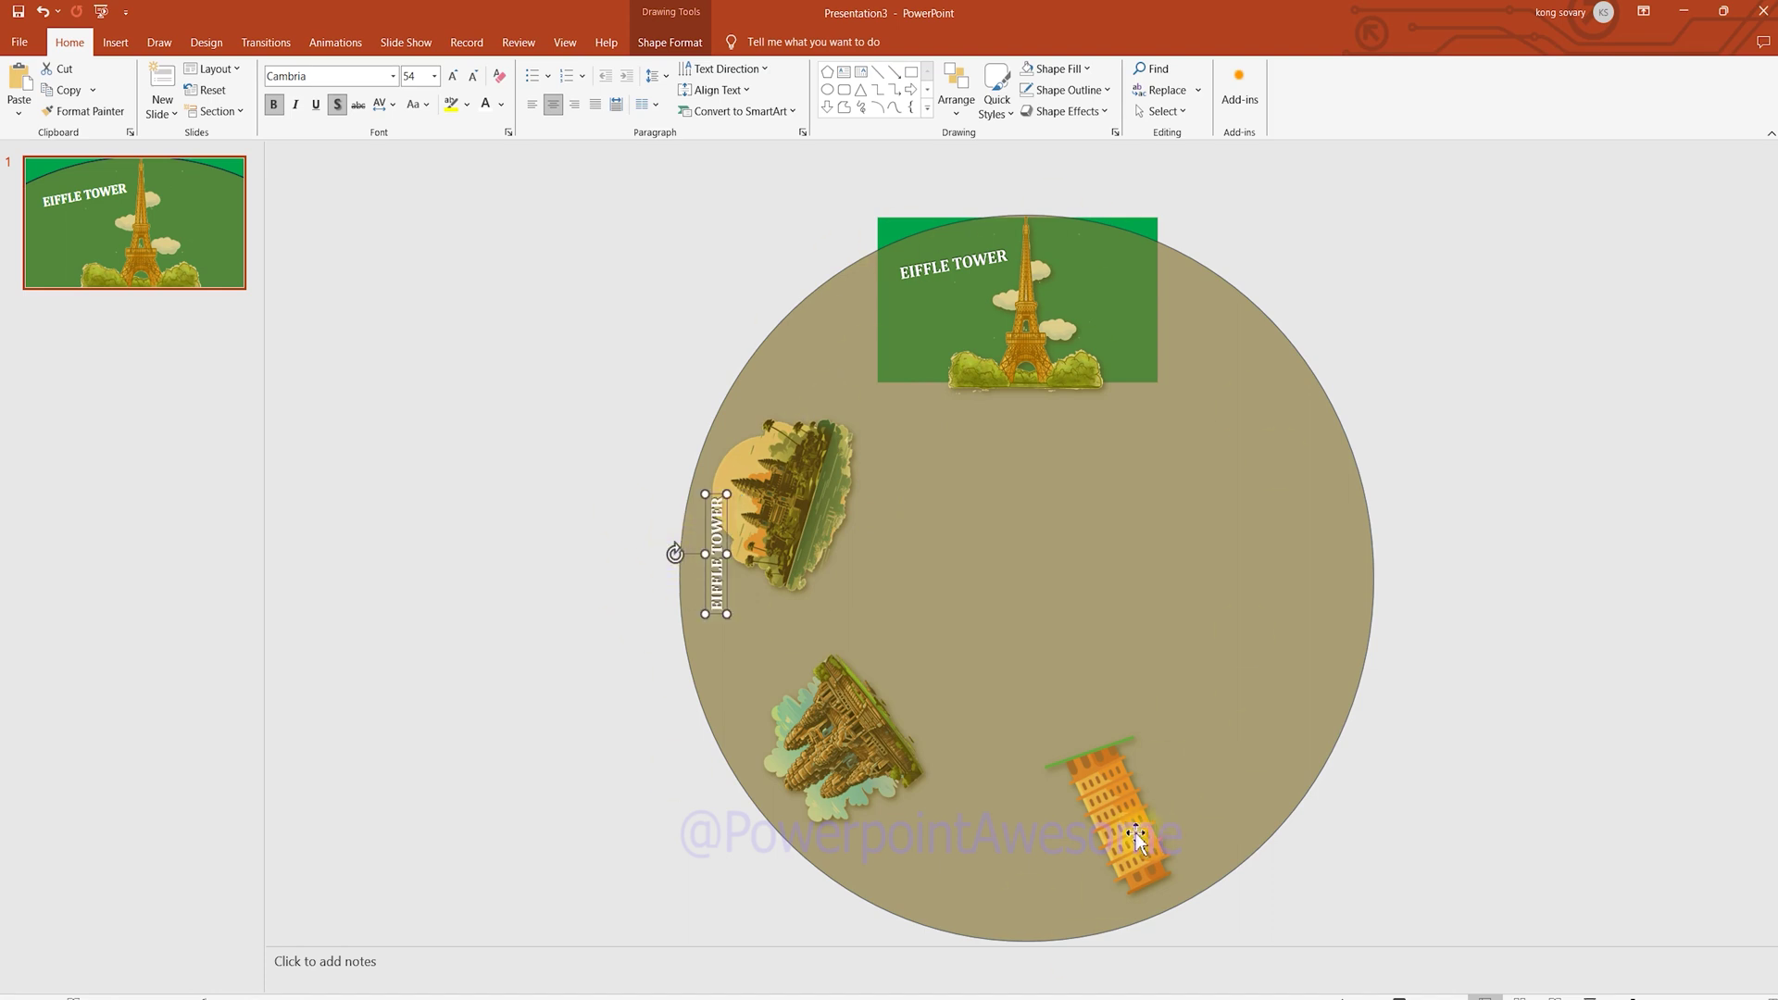
Step: Retype the copied label as PISA TOWER and tilt it to follow the rim
{"action": "triple_click", "coordinate": [716, 583]}
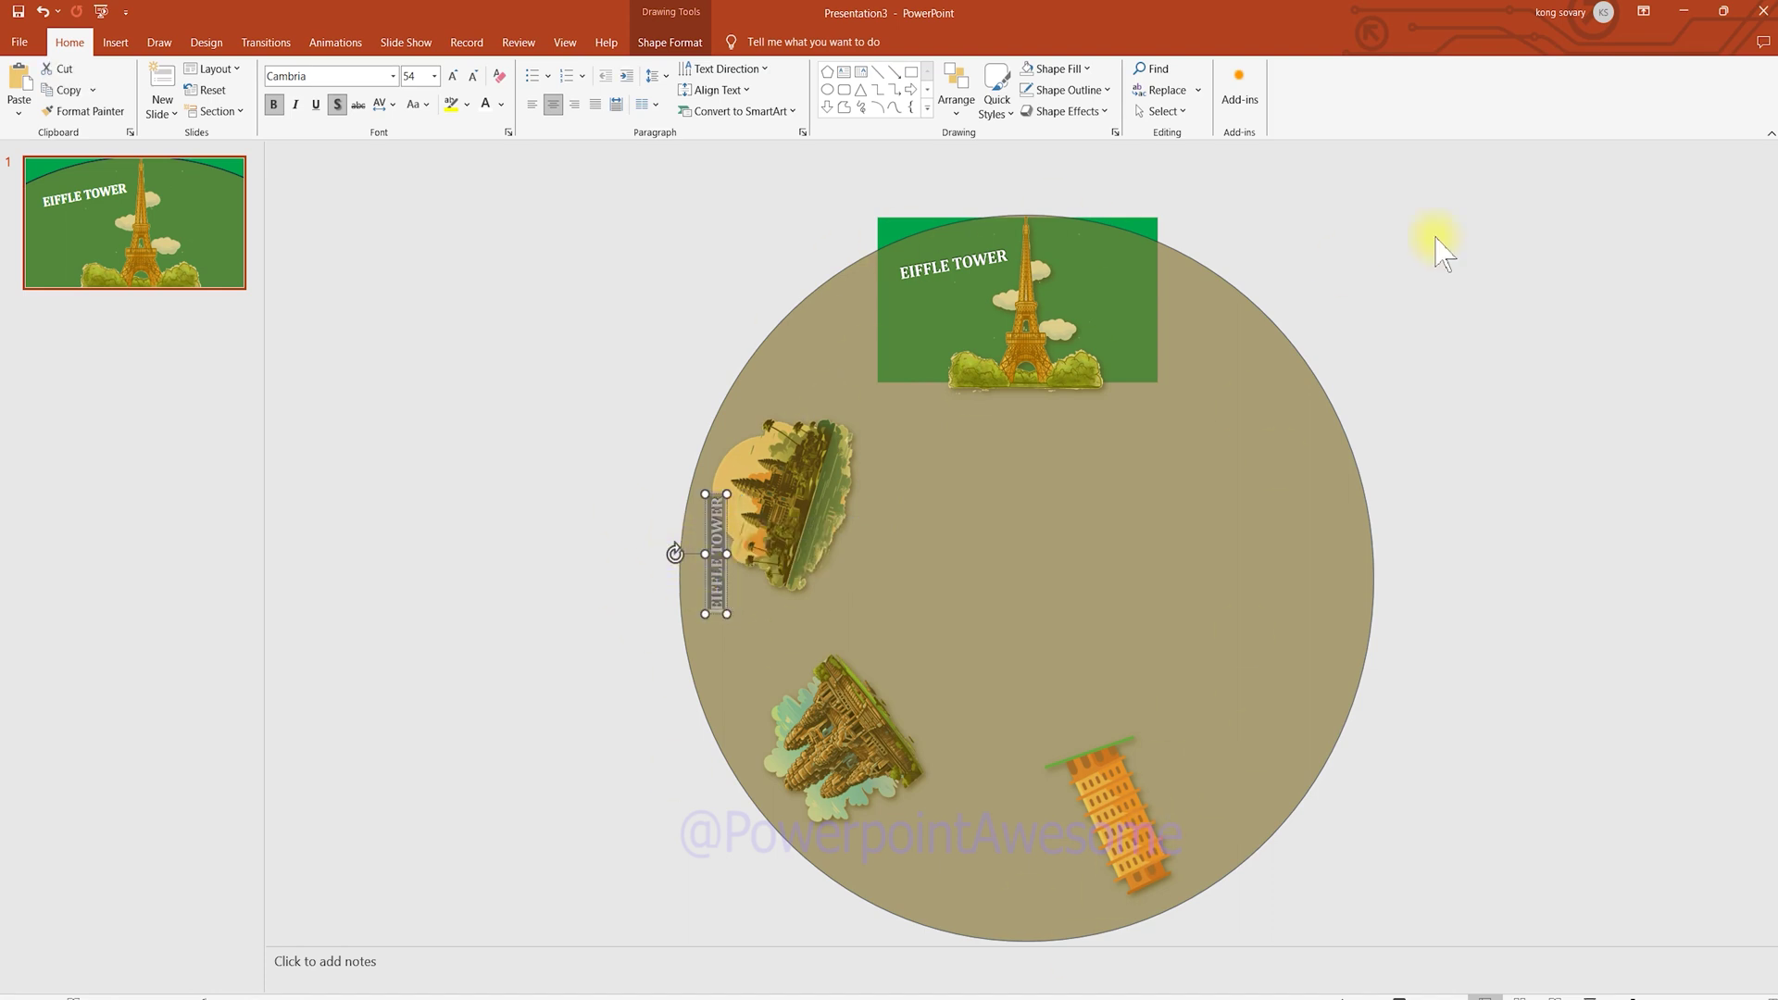
{"action": "type", "text": "TOWER"}
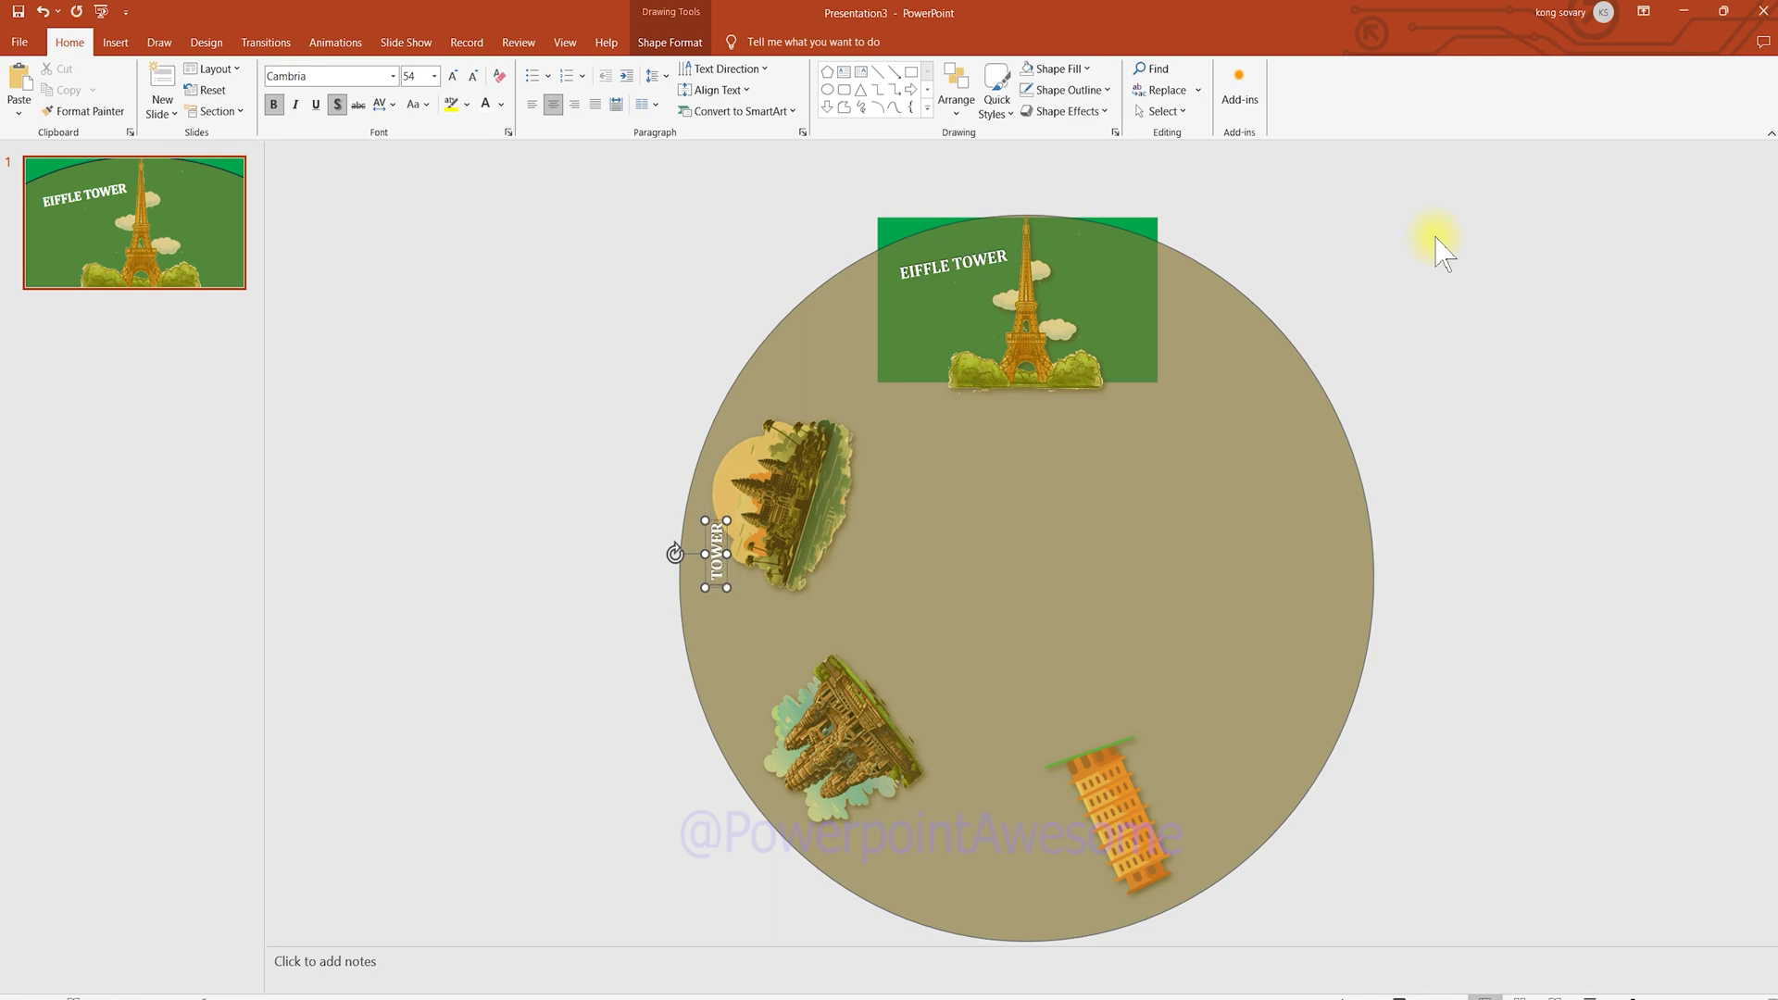
{"action": "key", "text": "Home"}
{"action": "type", "text": "PISA"}
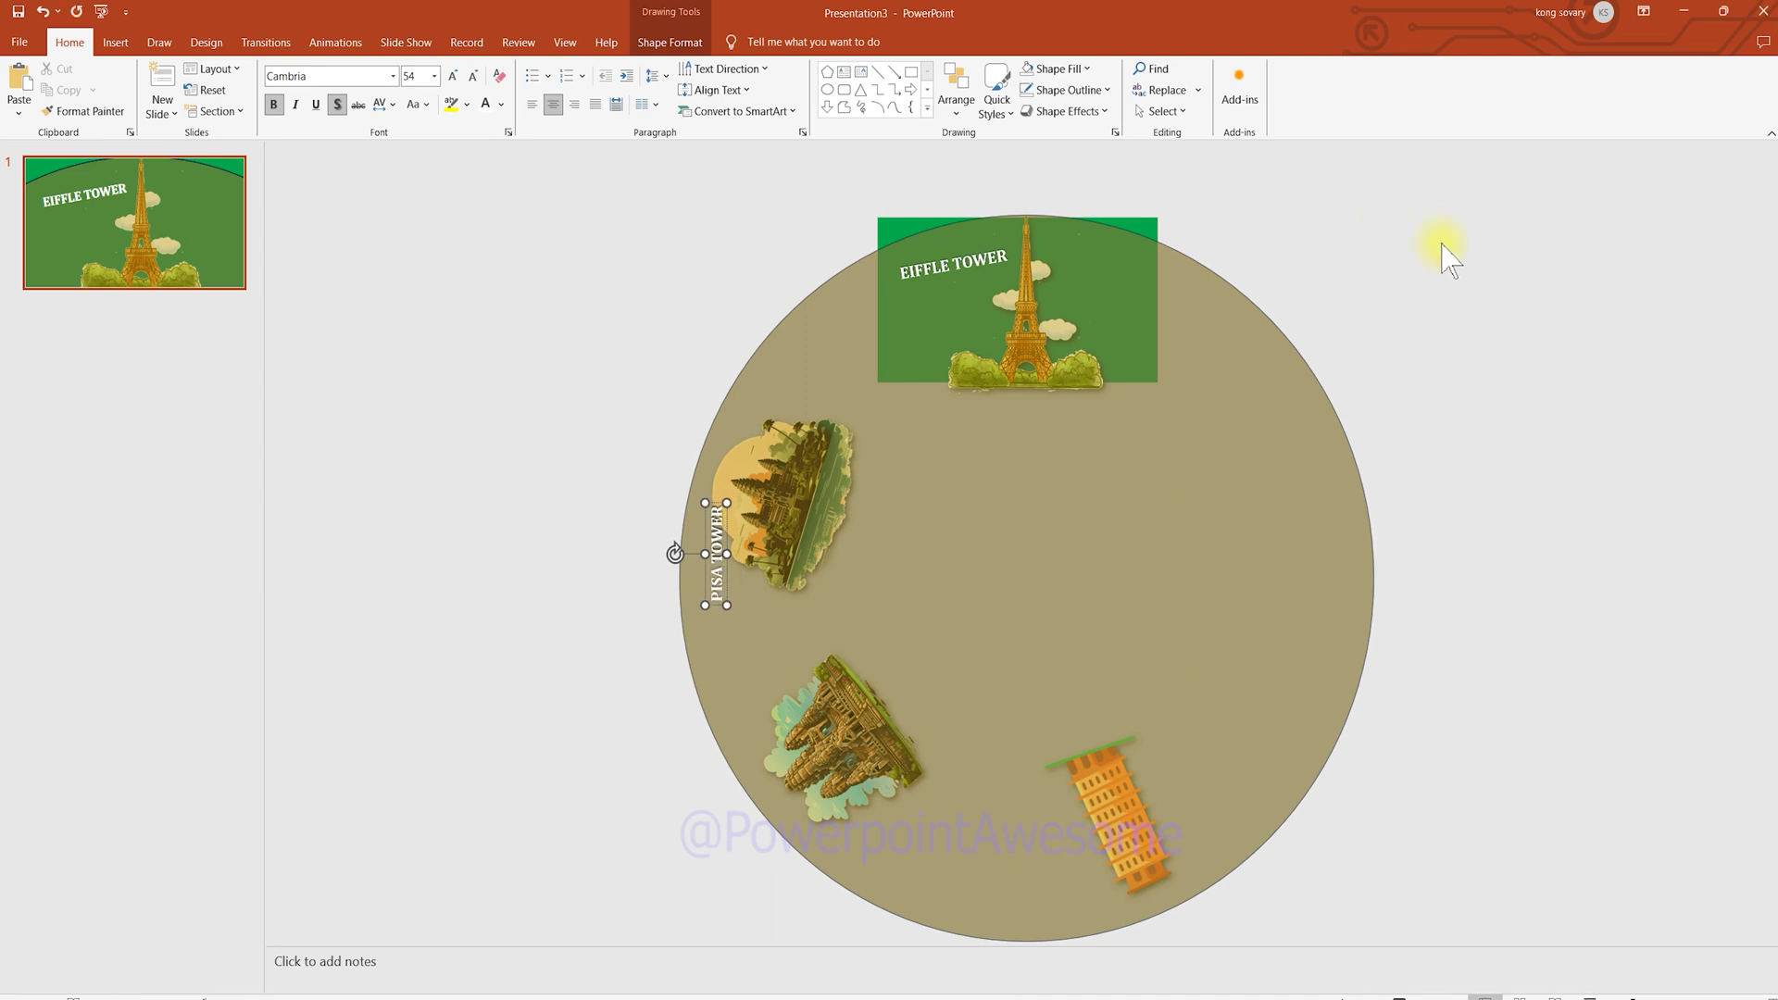
{"action": "left_click_drag", "start_coordinate": [675, 554], "coordinate": [673, 534]}
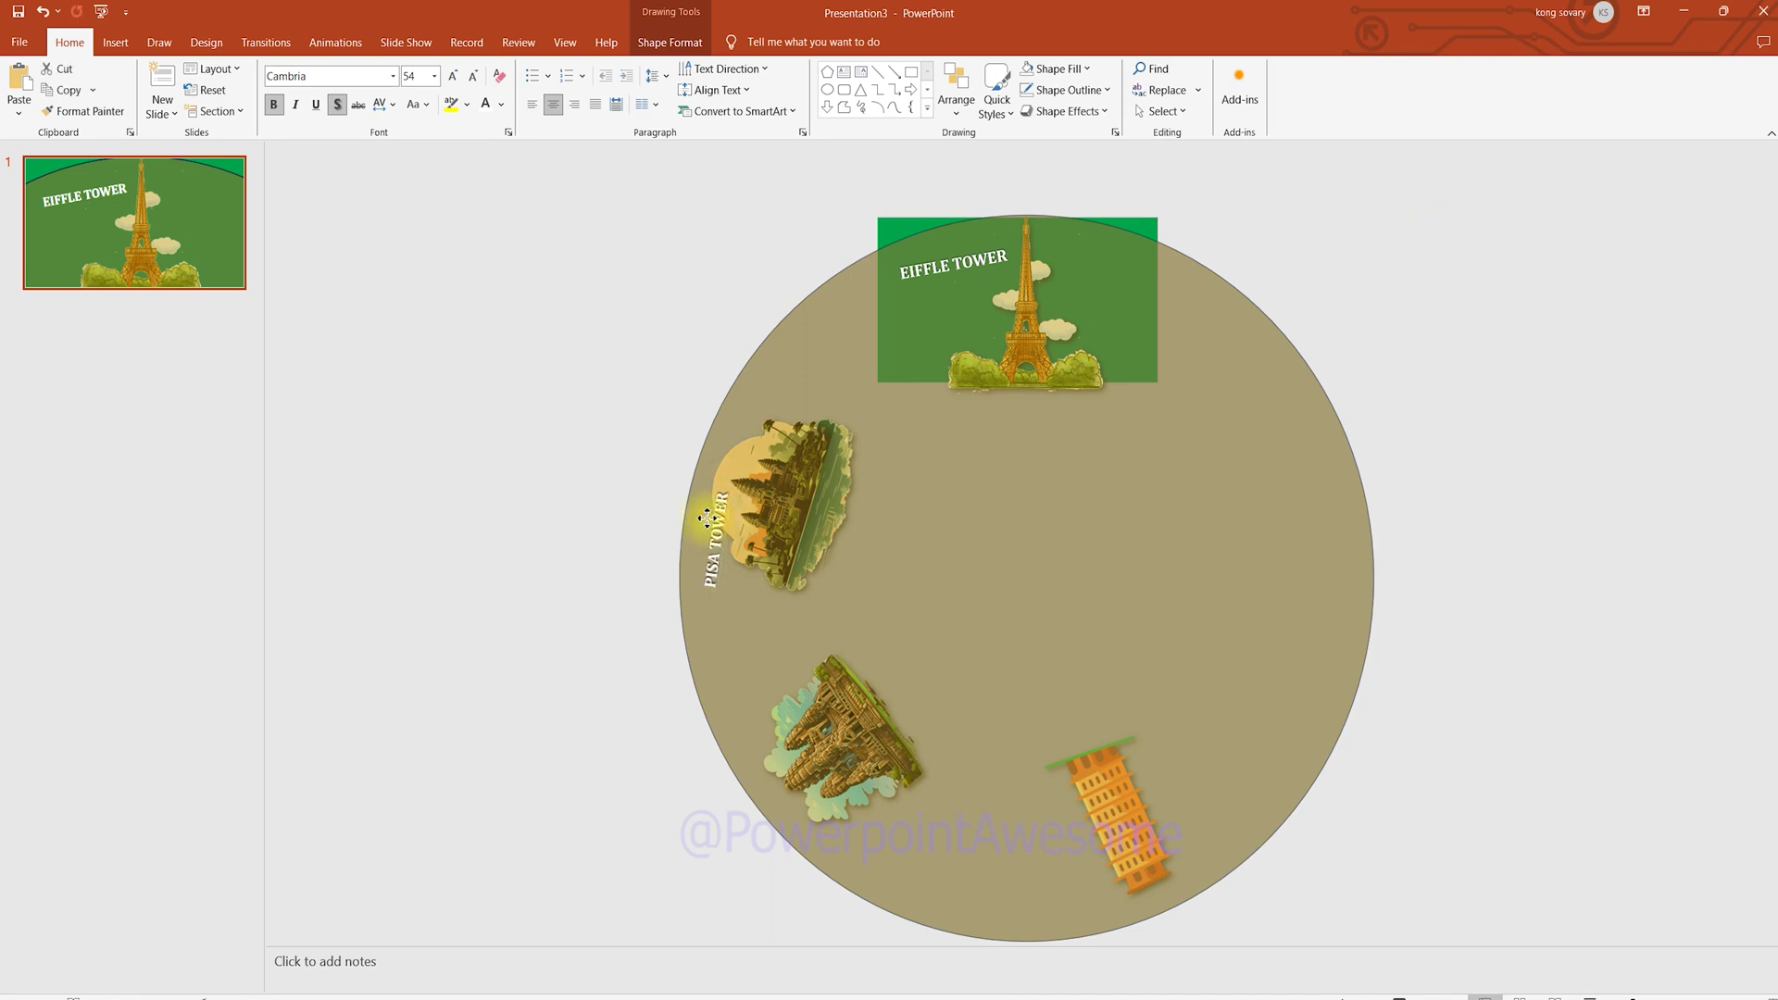
{"action": "left_click", "coordinate": [697, 565]}
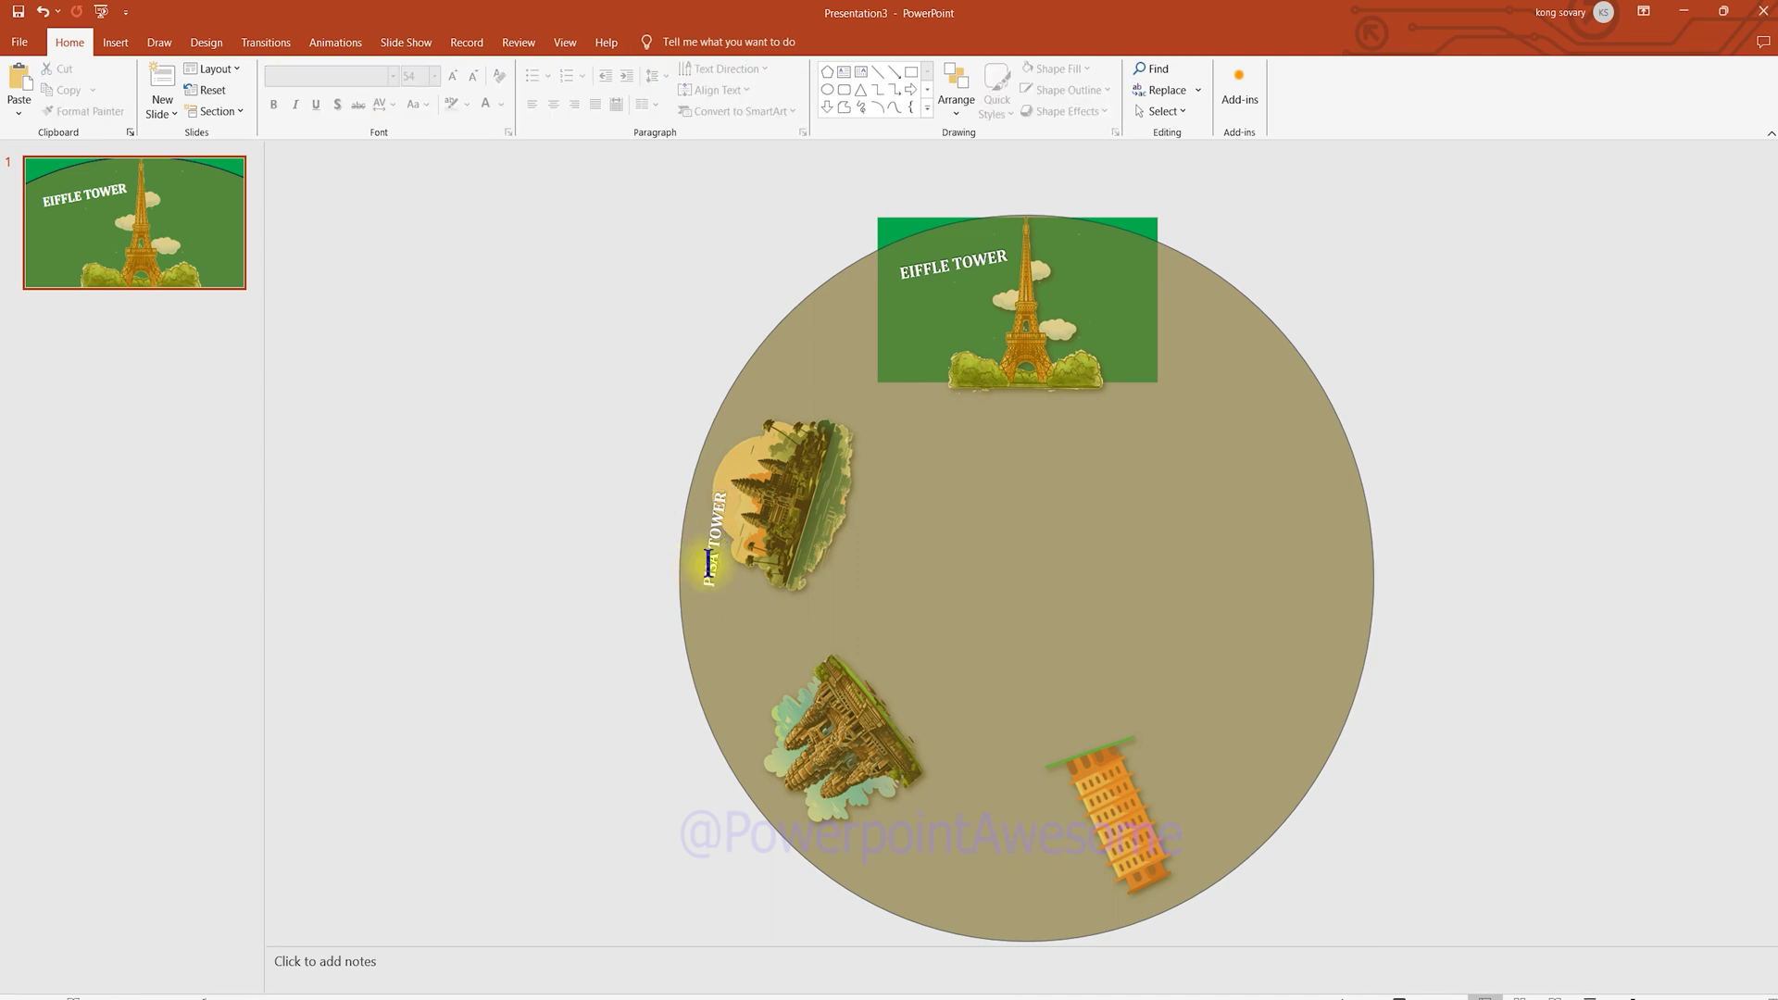
{"action": "left_click", "coordinate": [705, 564]}
Step: Copy the label below the lower temple, rotate it, and rename it BAYON TEMPLE
{"action": "left_click_drag", "start_coordinate": [702, 567], "coordinate": [792, 769]}
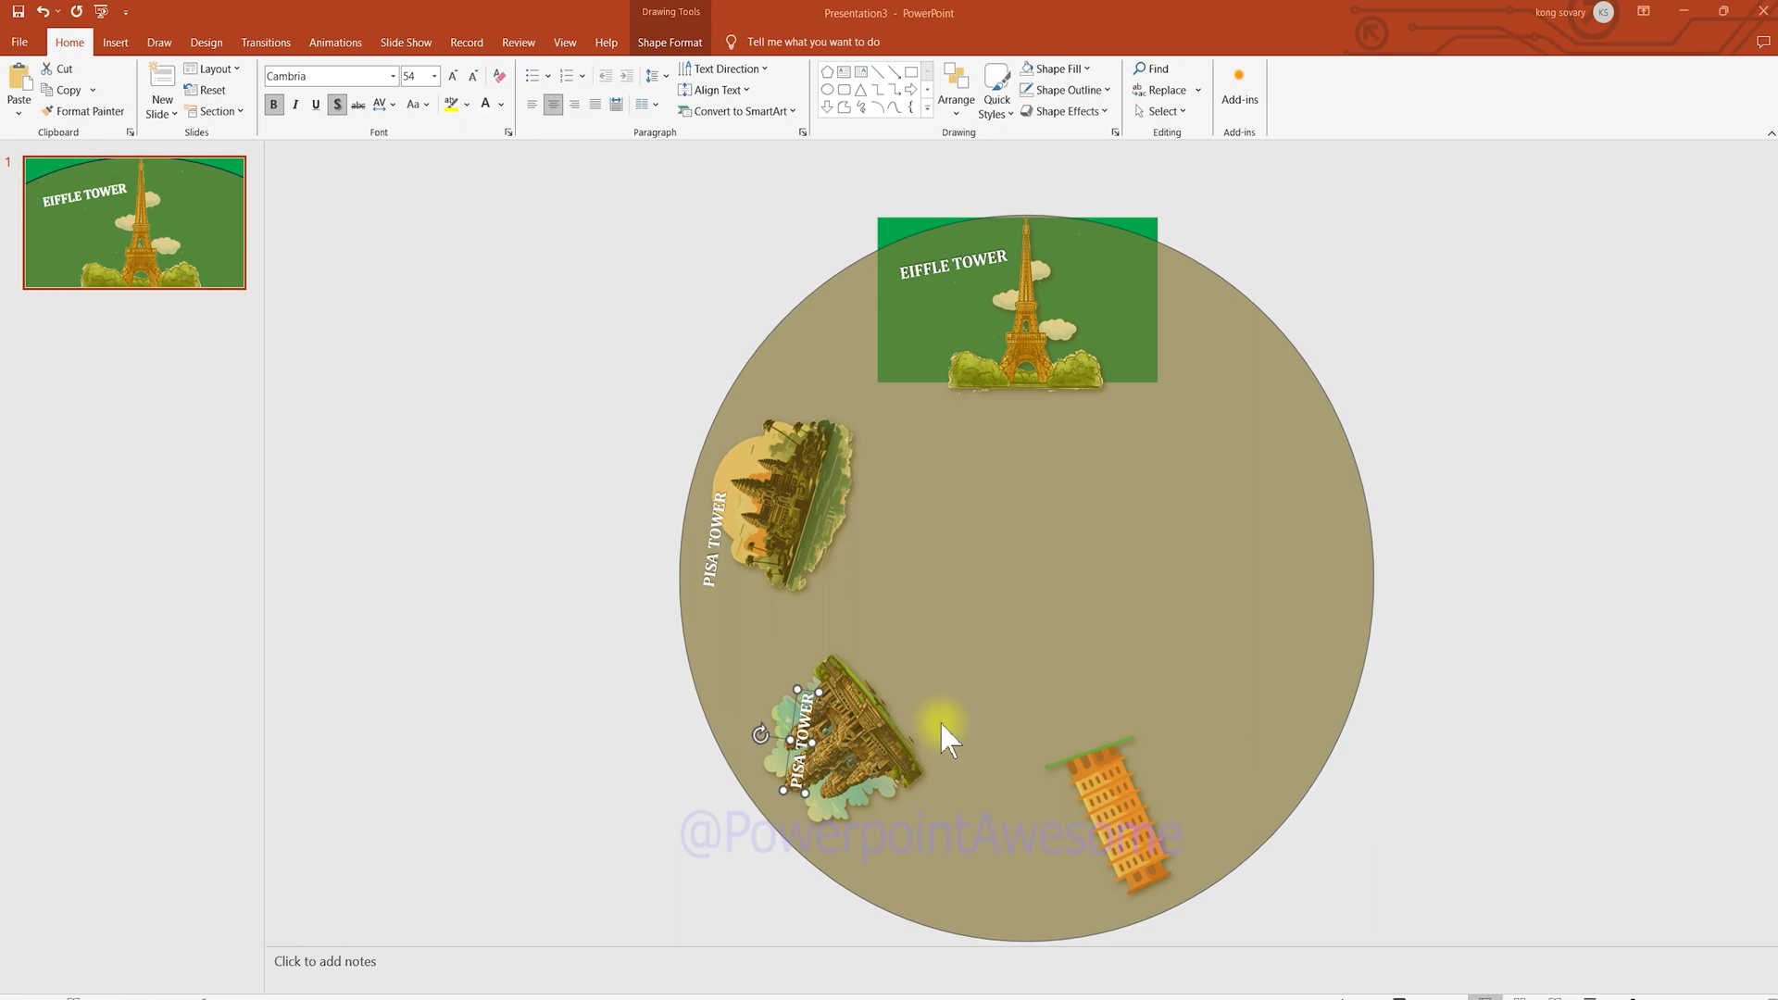
{"action": "left_click_drag", "start_coordinate": [760, 735], "coordinate": [802, 875]}
{"action": "type", "text": "BA"}
{"action": "type", "text": "YON TOWER"}
{"action": "left_click", "coordinate": [1063, 645]}
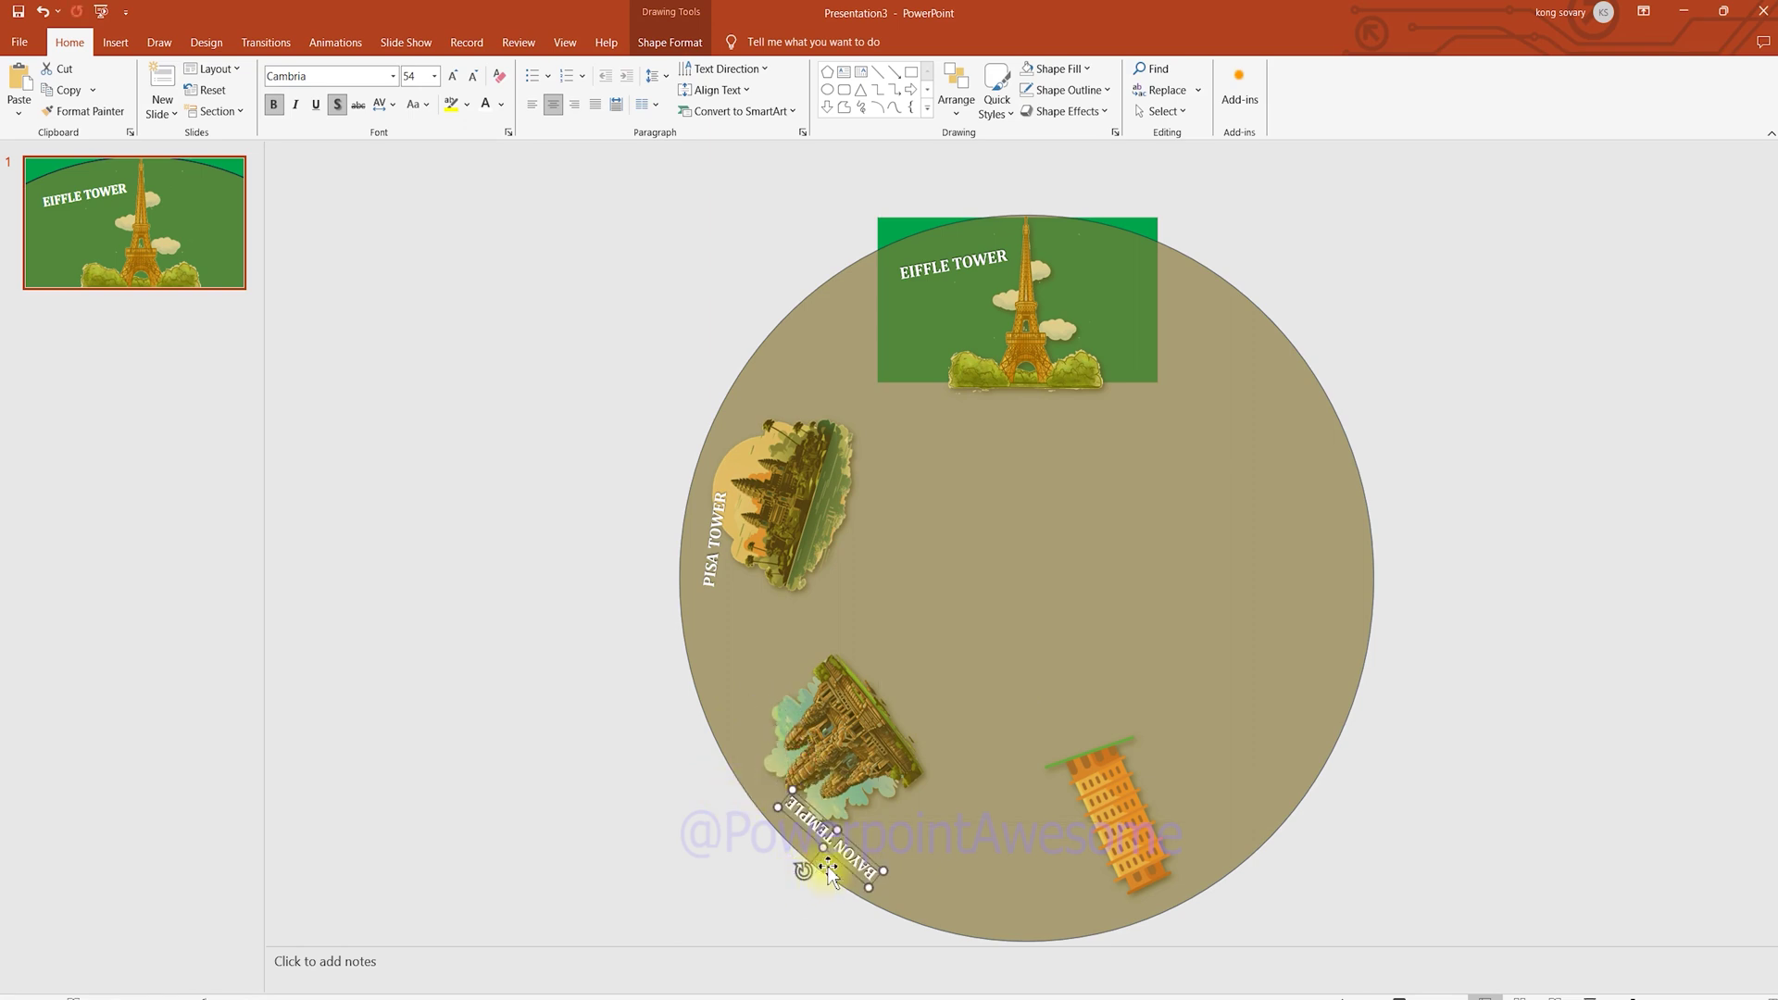
{"action": "left_click", "coordinate": [850, 850]}
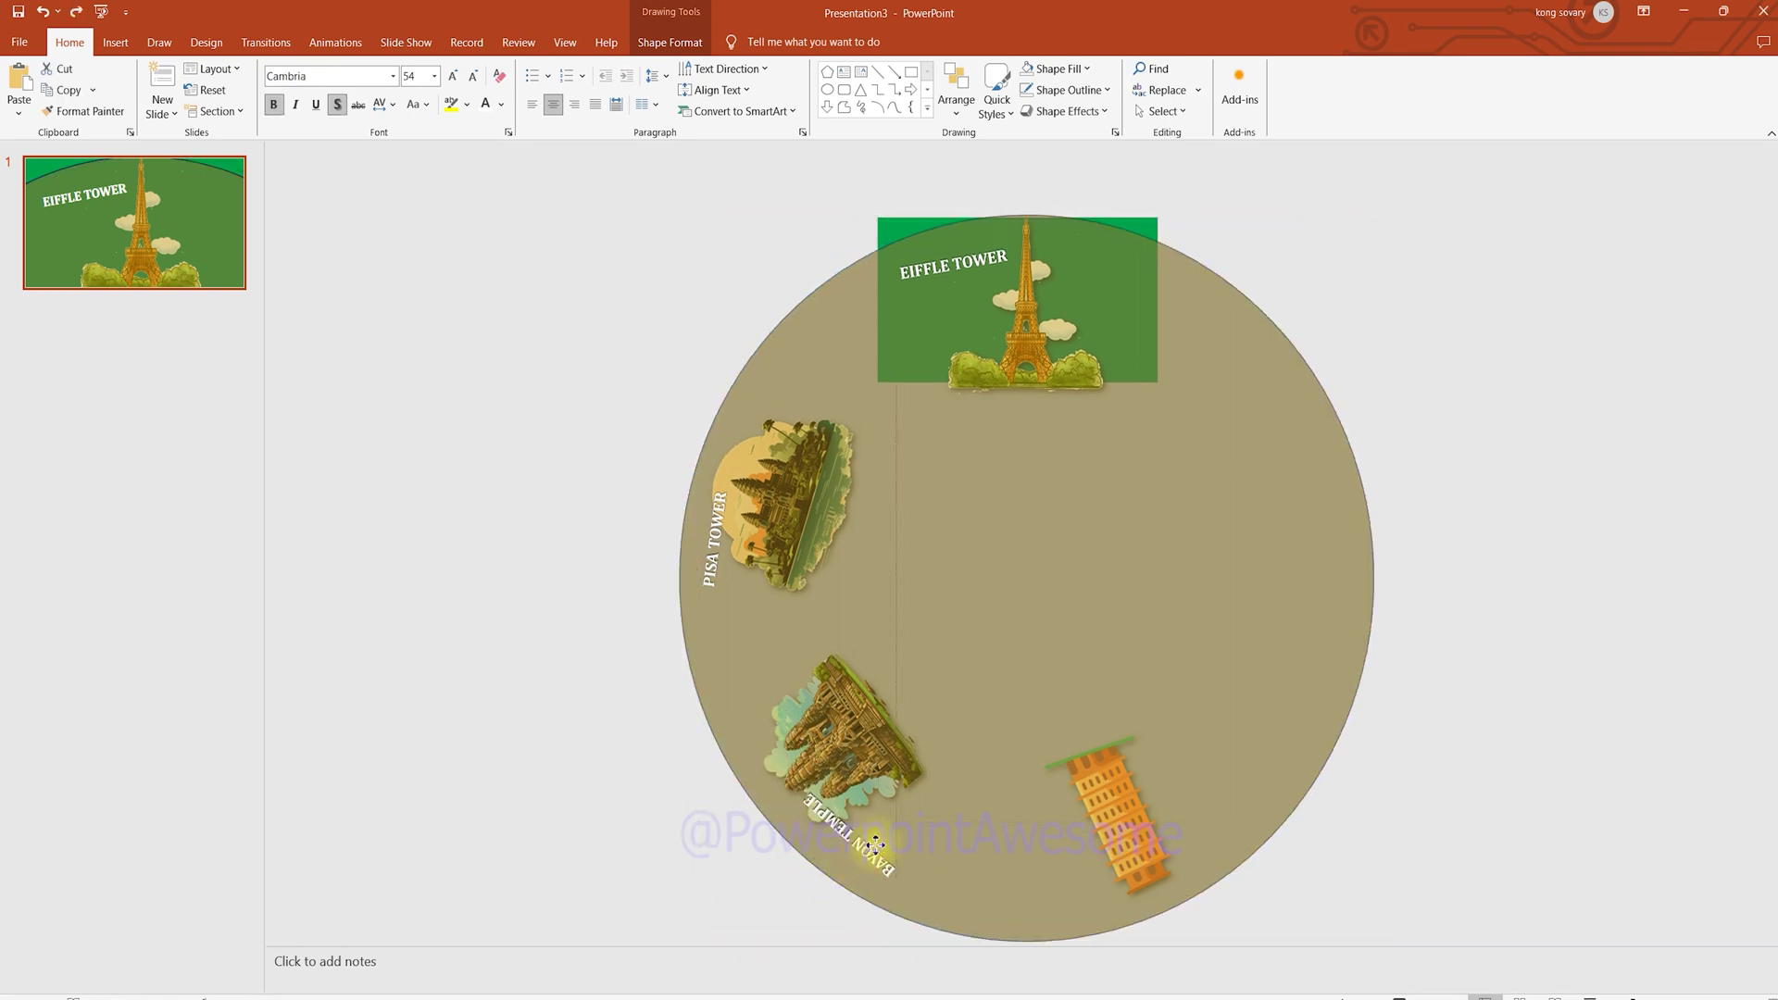
{"action": "left_click_drag", "start_coordinate": [811, 865], "coordinate": [831, 865]}
Step: Copy the EIFFLE TOWER label onto the leaning tower and retype it ANGKOR WAT
{"action": "left_click_drag", "start_coordinate": [958, 270], "coordinate": [1234, 845]}
{"action": "key", "text": "F2"}
{"action": "type", "text": "ANGKOR WAT"}
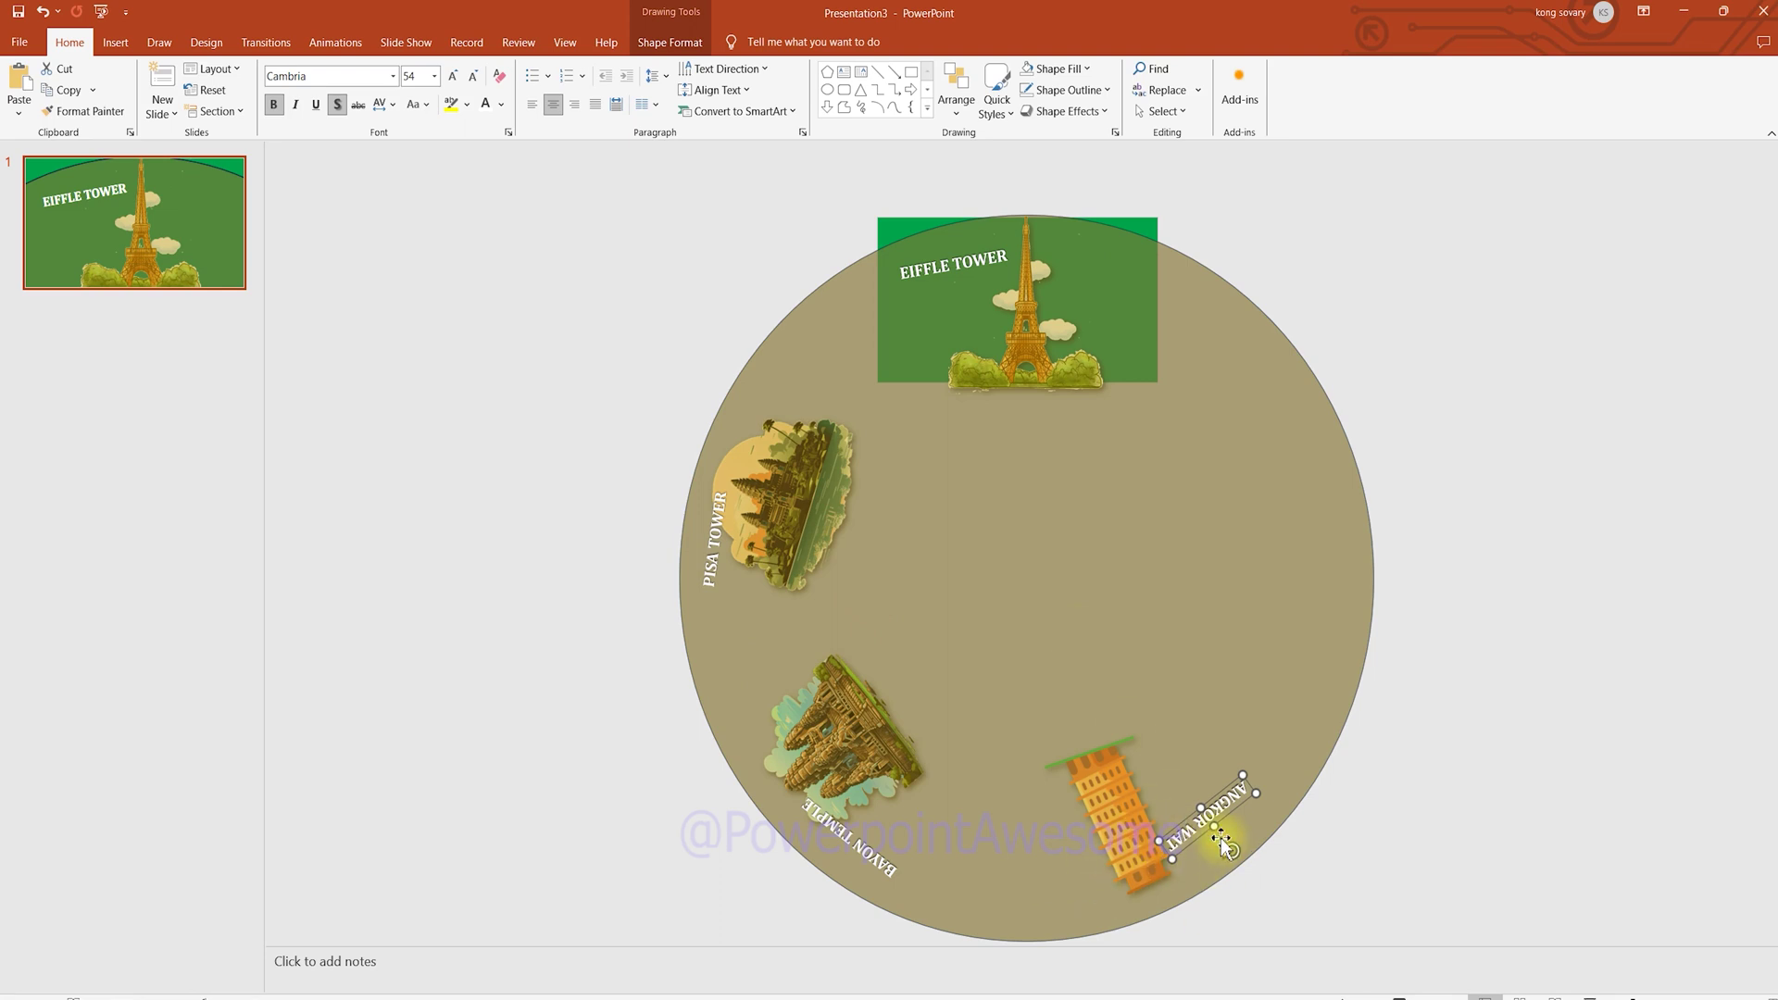
Step: Group the BAYON TEMPLE, PISA TOWER, EIFFLE TOWER and ANGKOR WAT labels with the tan circle, then drag the group right
{"action": "left_click", "coordinate": [871, 852], "text": "shift"}
{"action": "left_click", "coordinate": [711, 565], "text": "shift"}
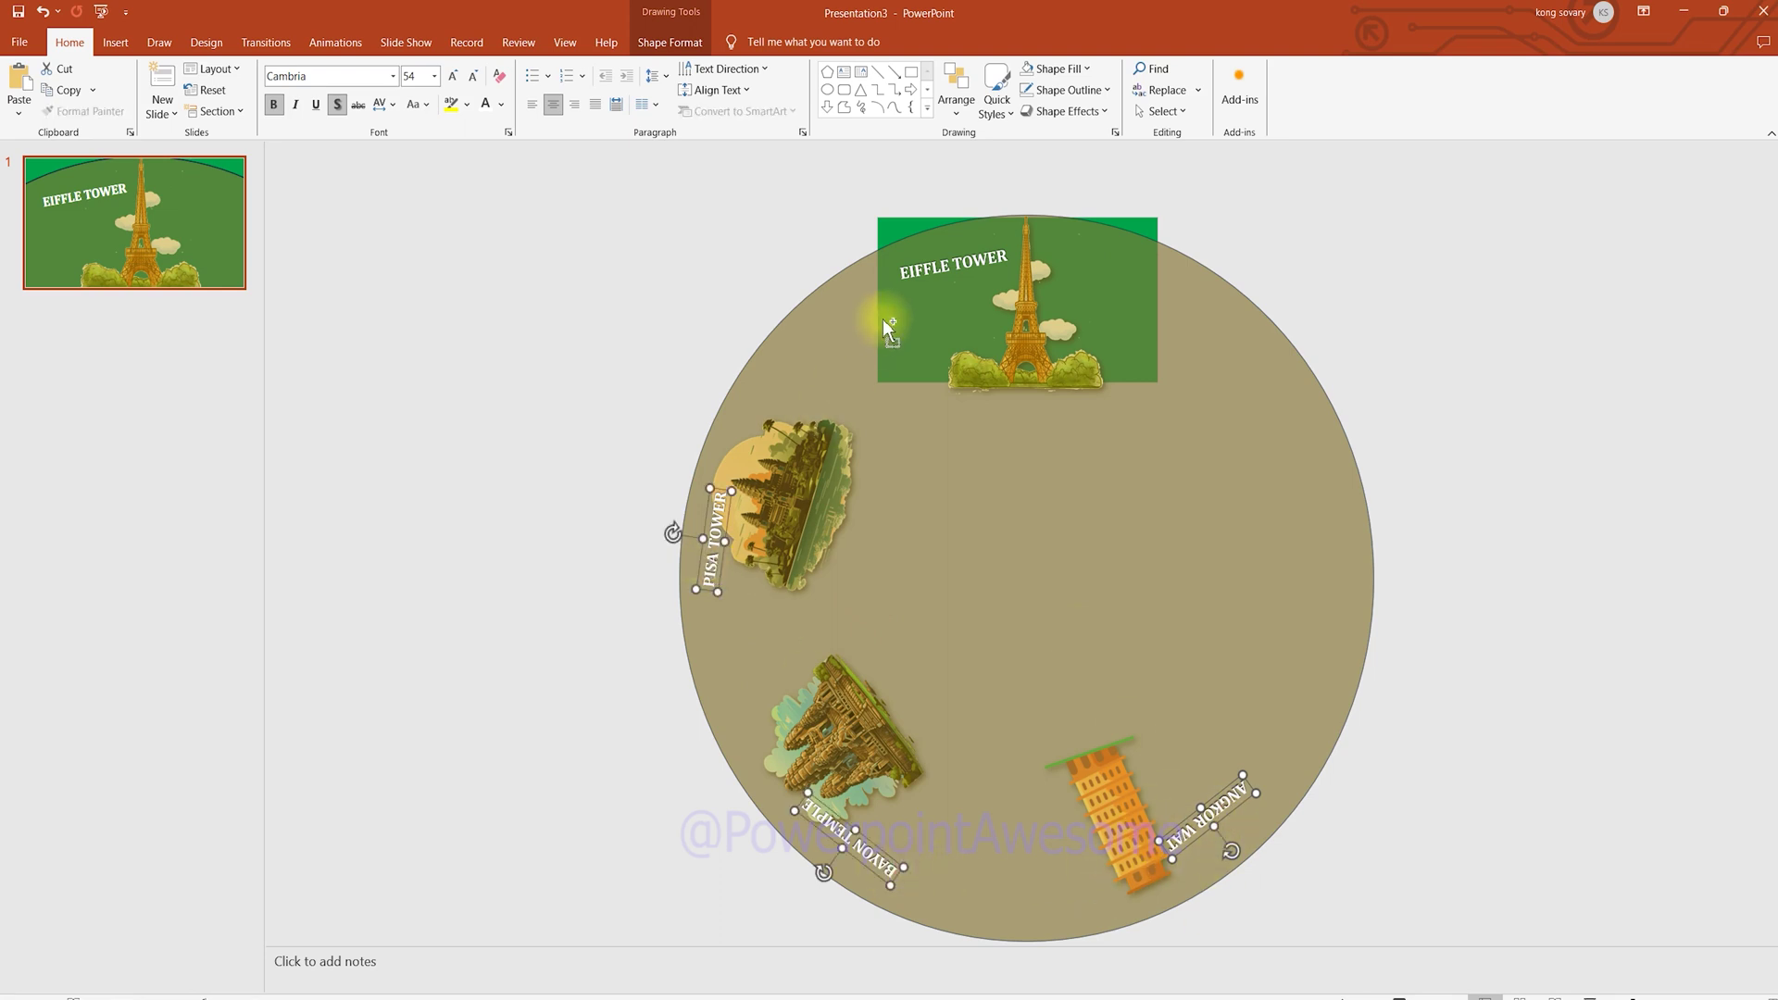
{"action": "left_click", "coordinate": [928, 268], "text": "shift"}
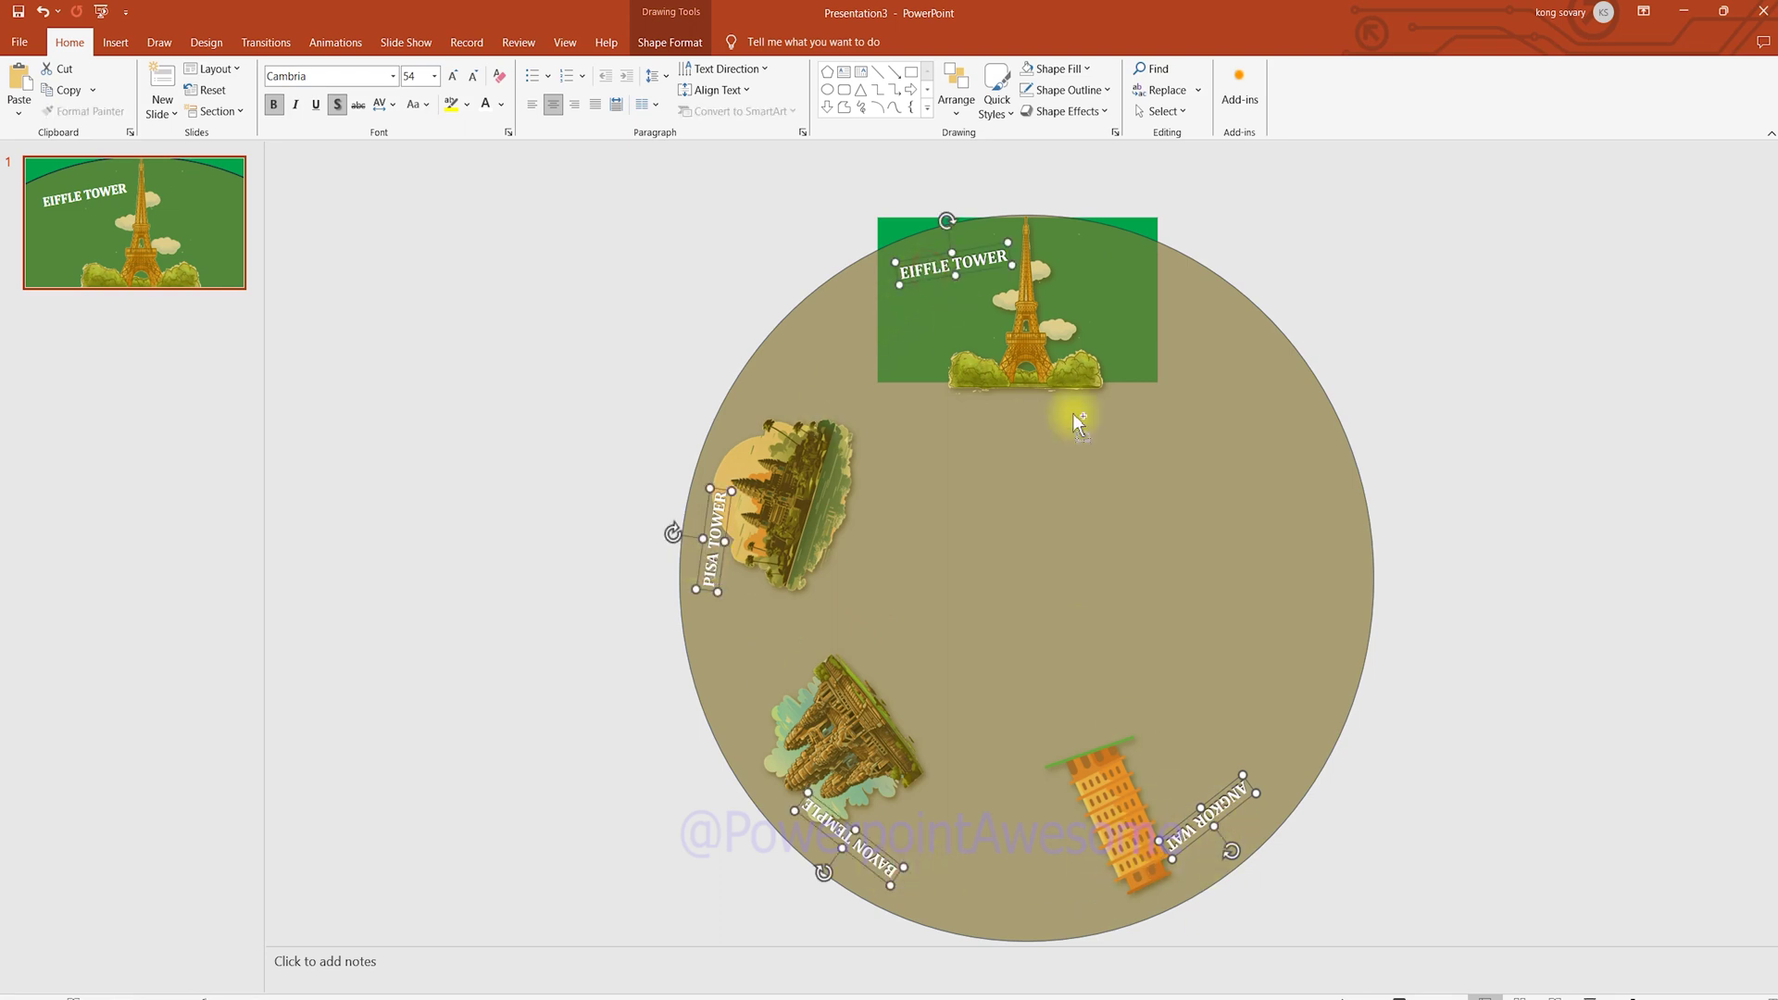
{"action": "left_click", "coordinate": [1250, 586], "text": "shift"}
{"action": "key", "text": "Up"}
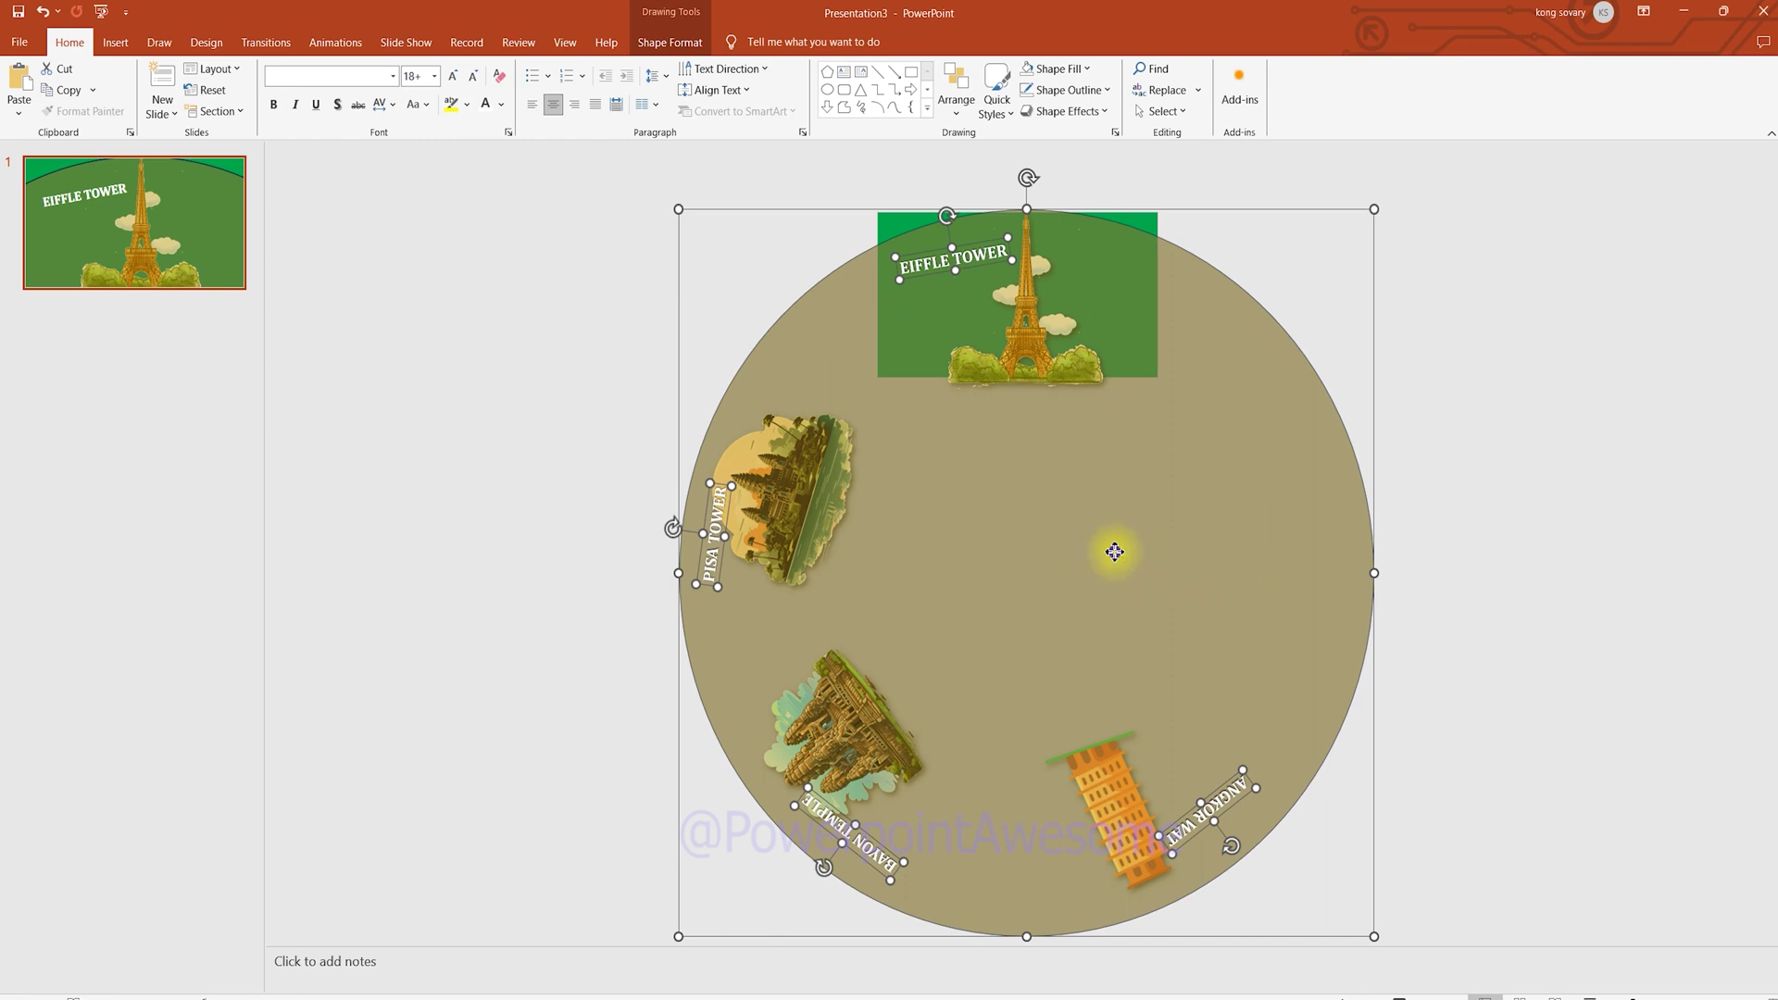
{"action": "right_click", "coordinate": [1117, 554]}
{"action": "mouse_move", "coordinate": [1204, 689]}
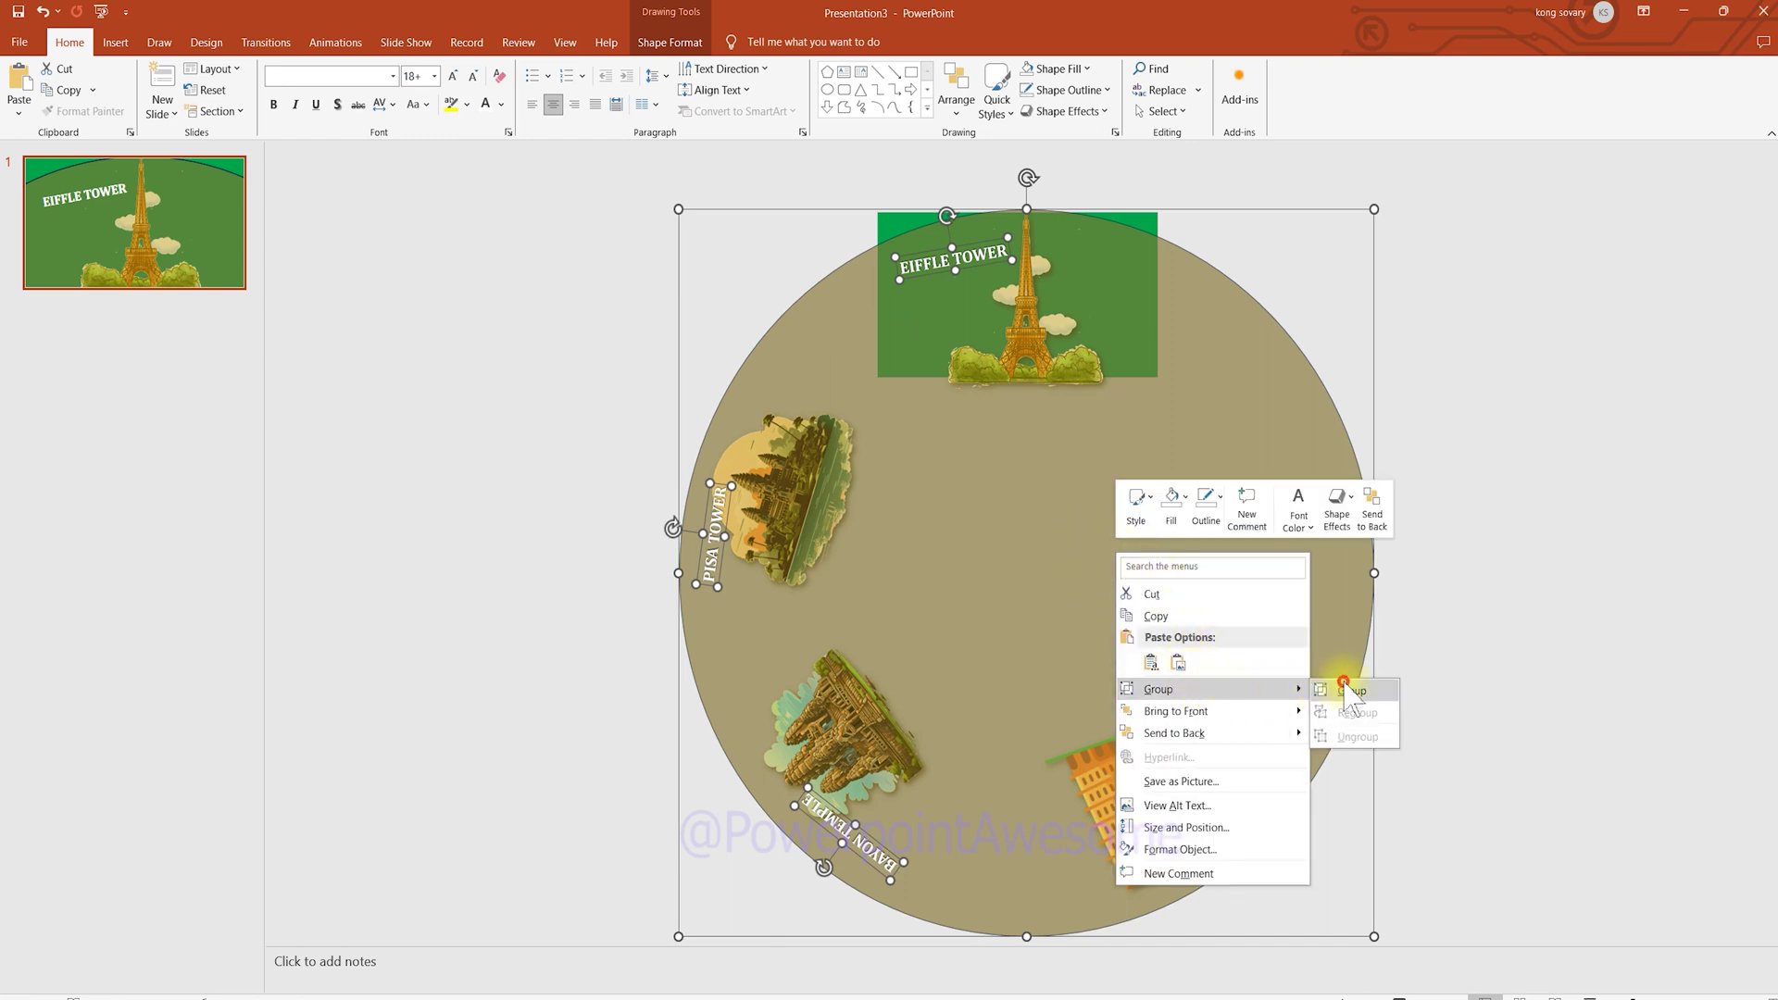
{"action": "left_click", "coordinate": [1345, 689]}
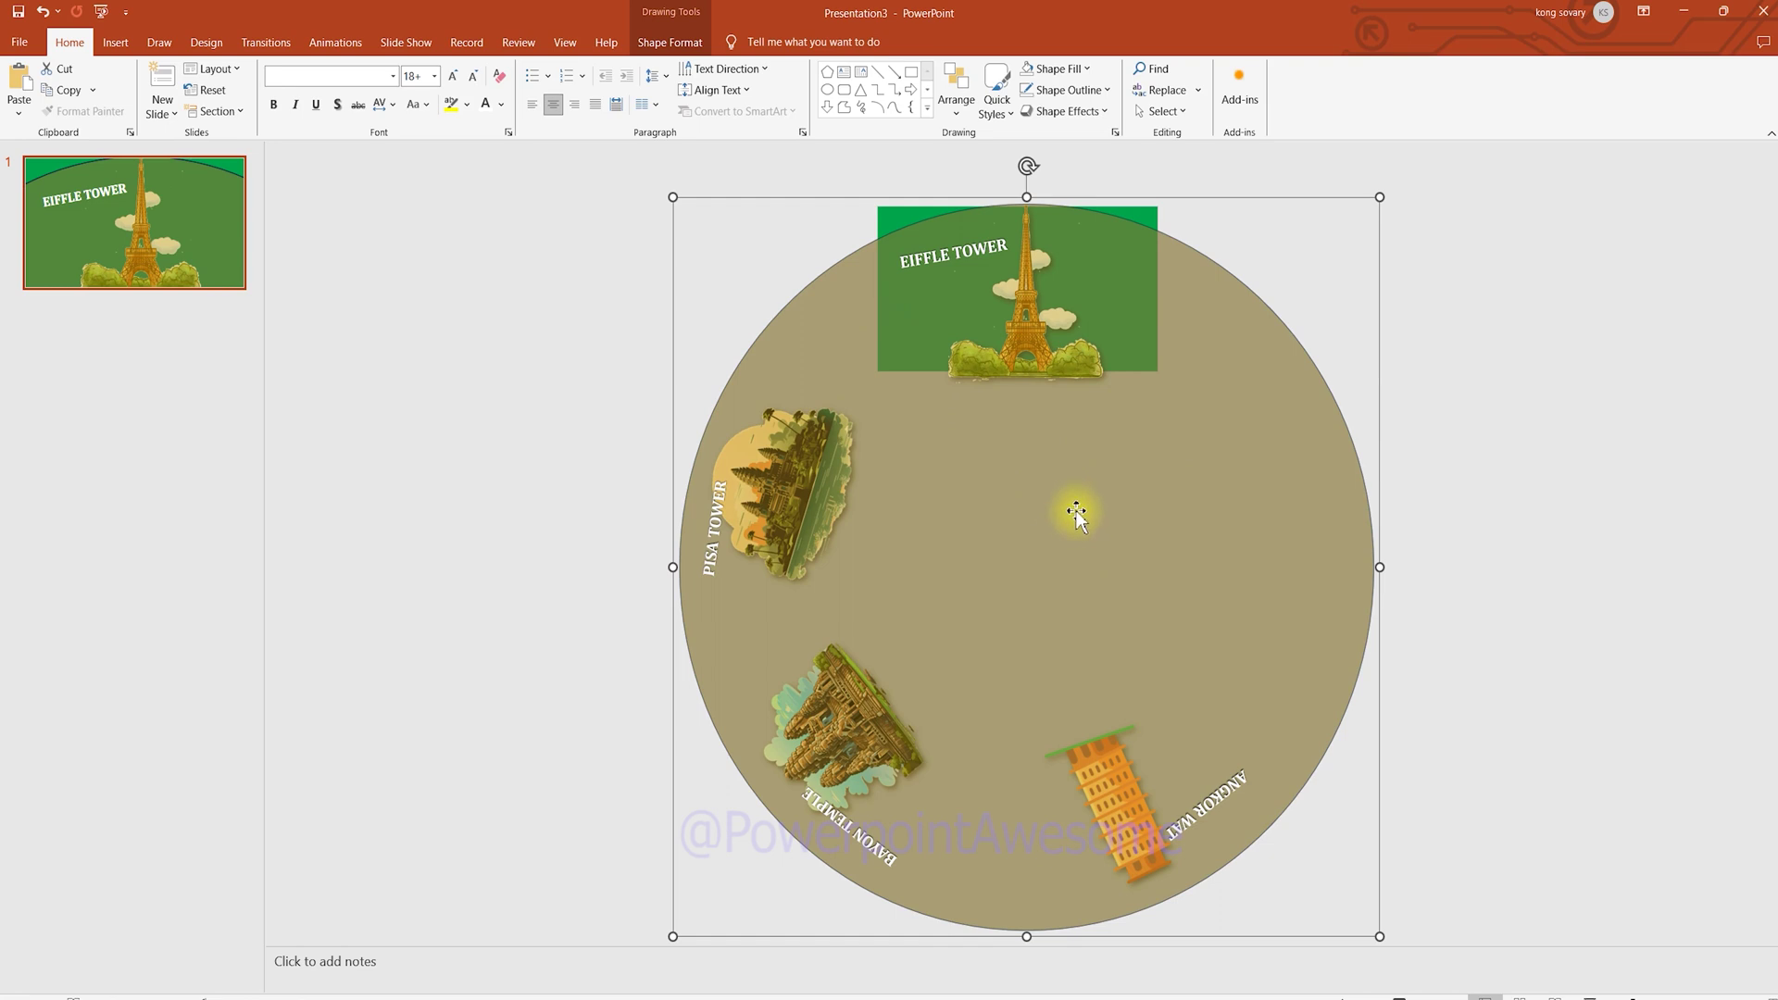
{"action": "left_click_drag", "start_coordinate": [1042, 529], "coordinate": [1404, 557]}
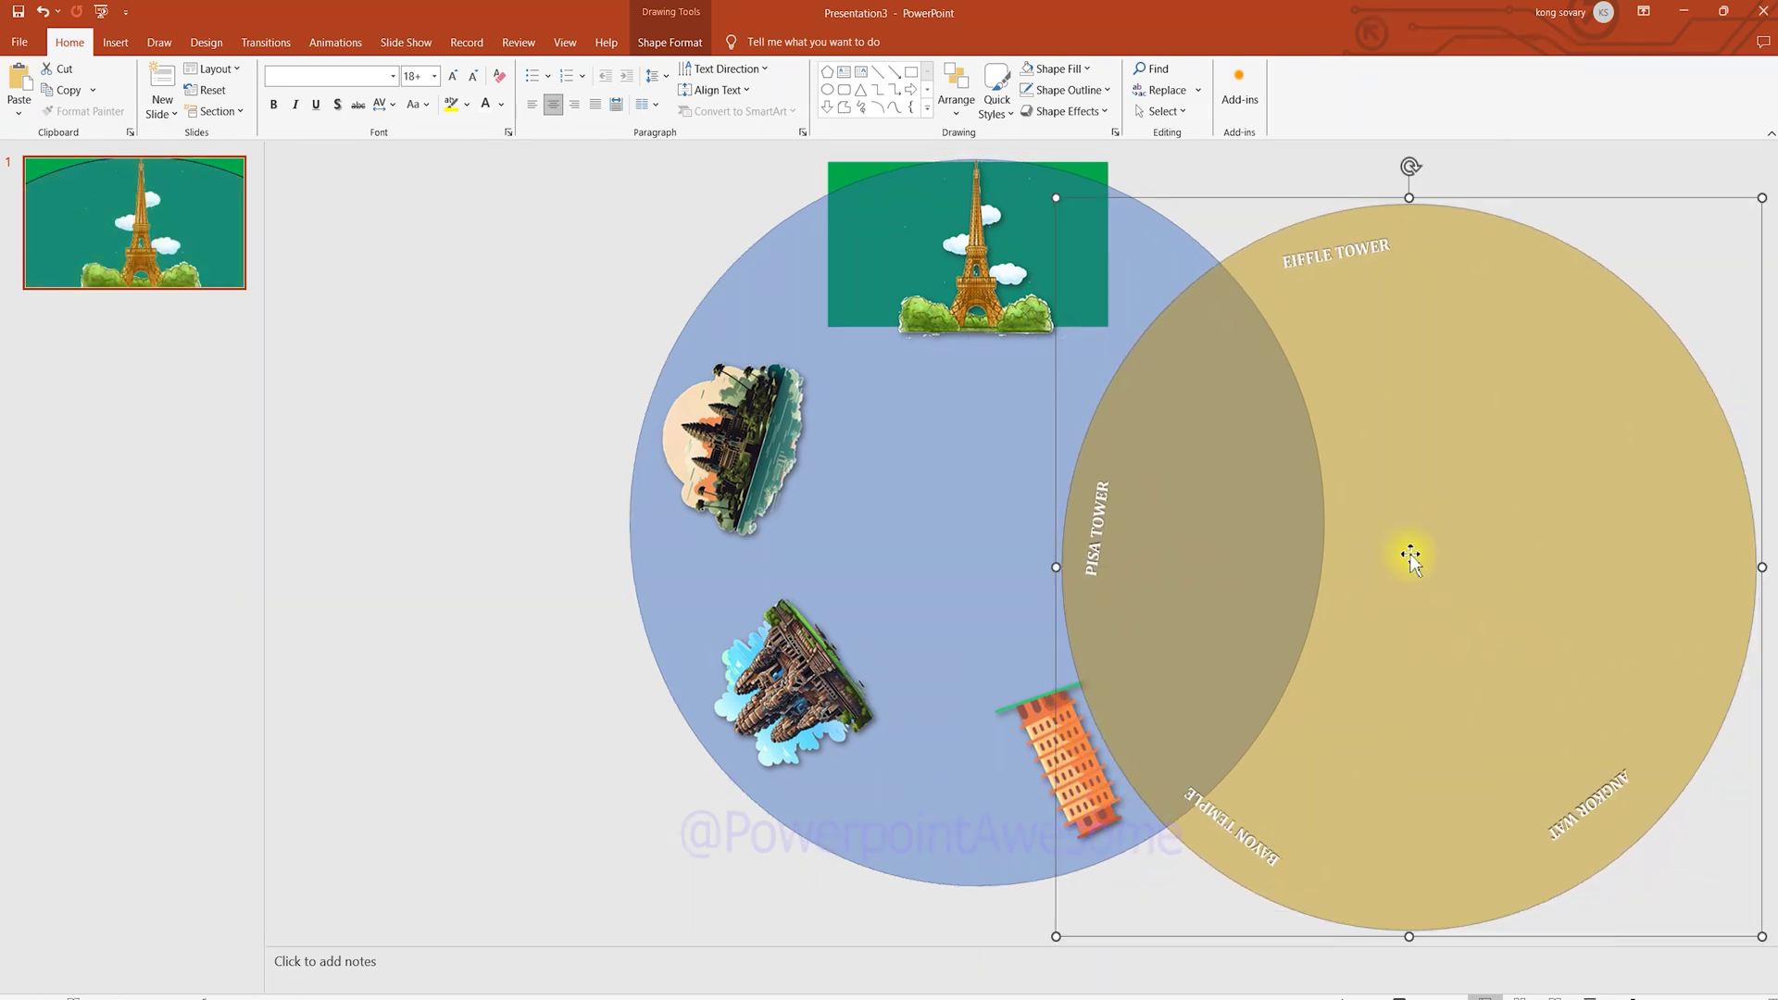
Step: Remove the fill from the underlying blue circle group
{"action": "left_click", "coordinate": [954, 477]}
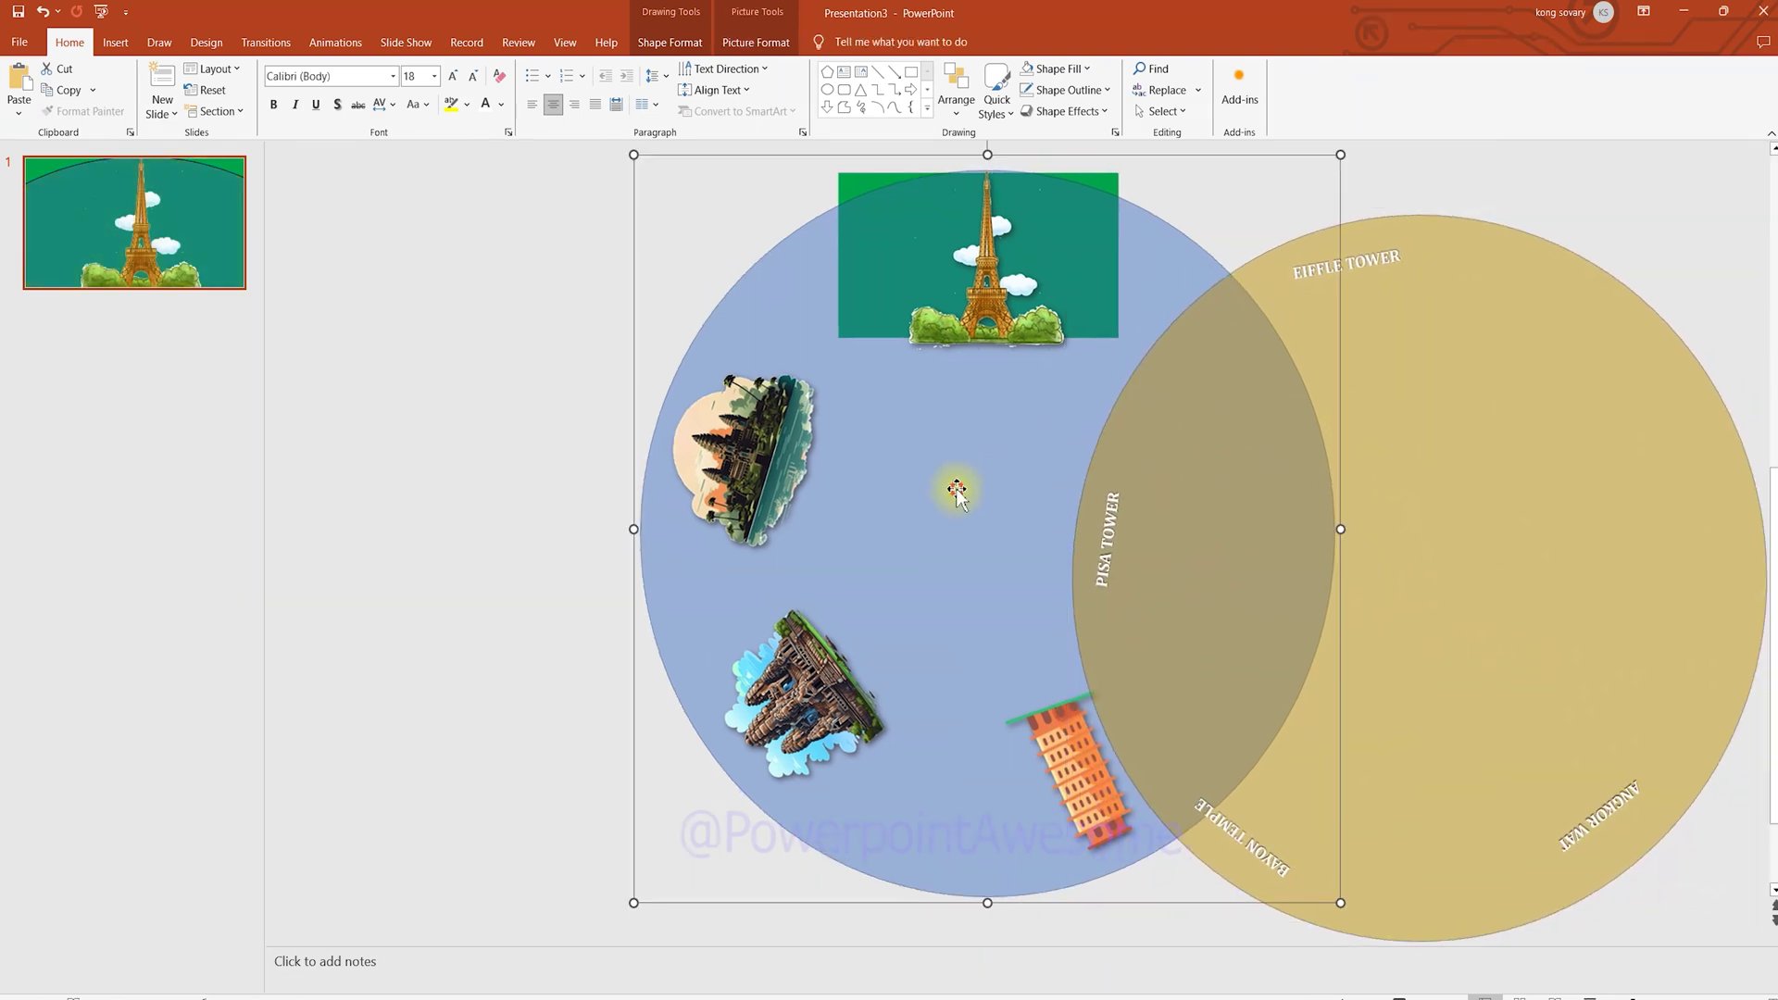
{"action": "left_click", "coordinate": [755, 43]}
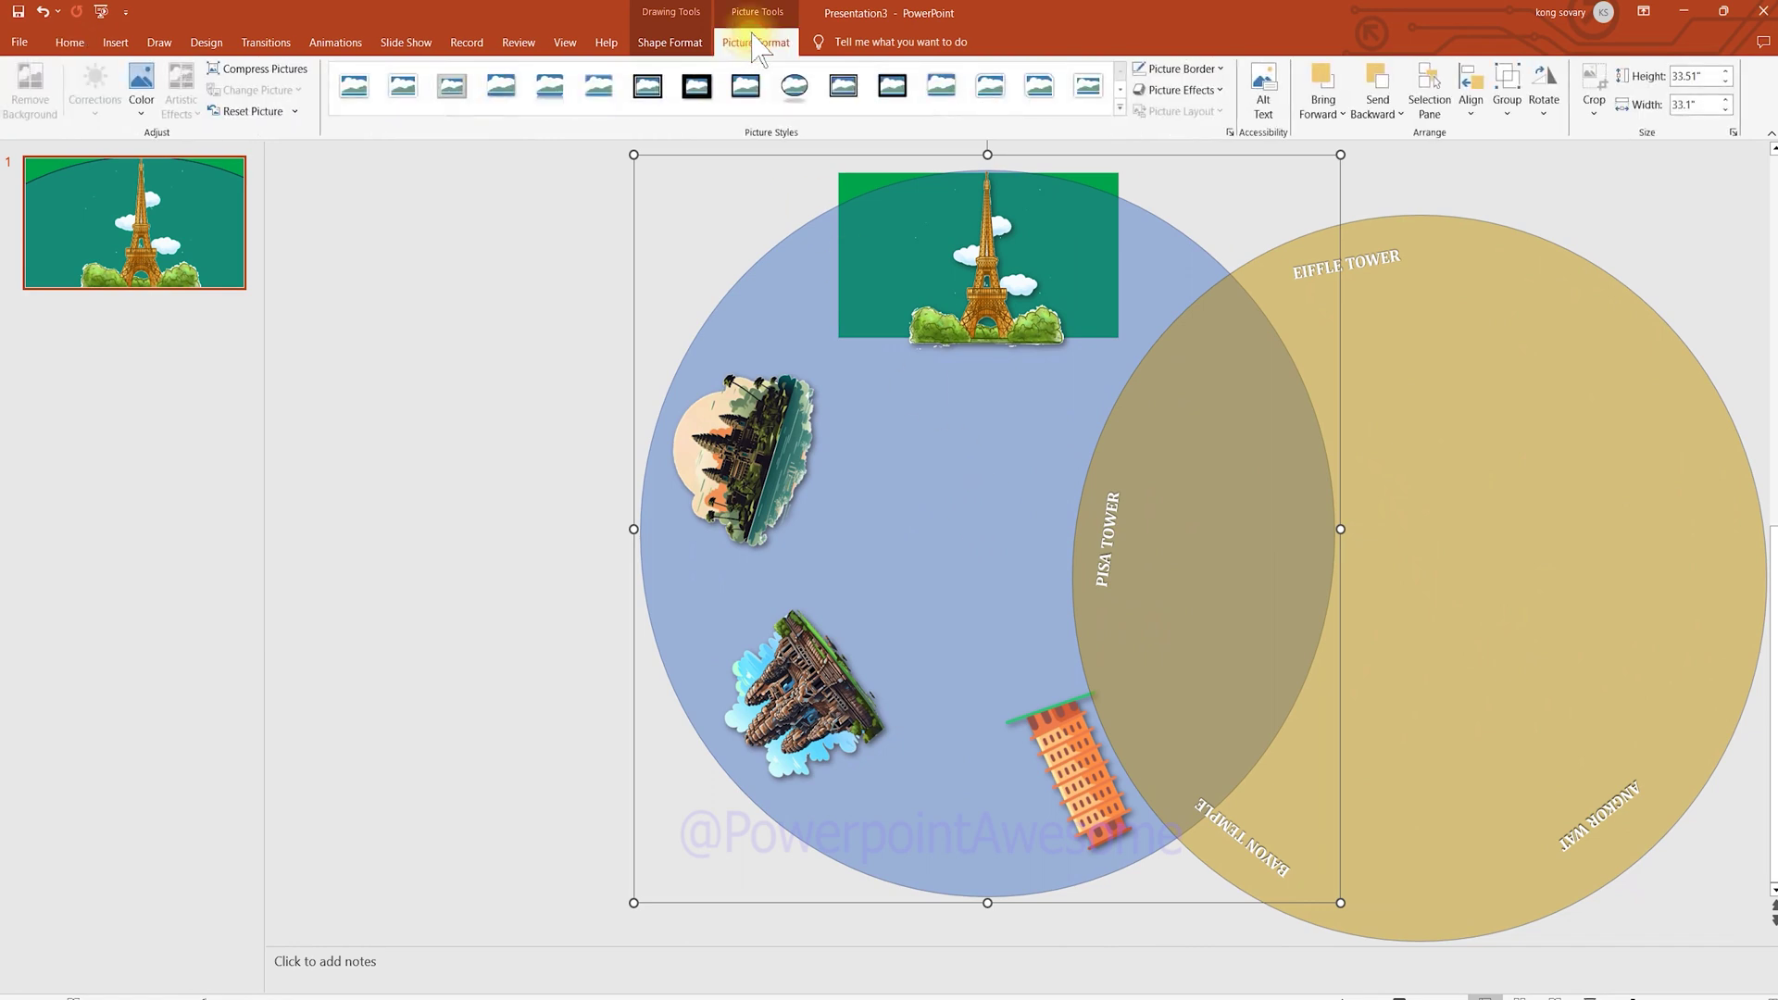
{"action": "left_click", "coordinate": [699, 42]}
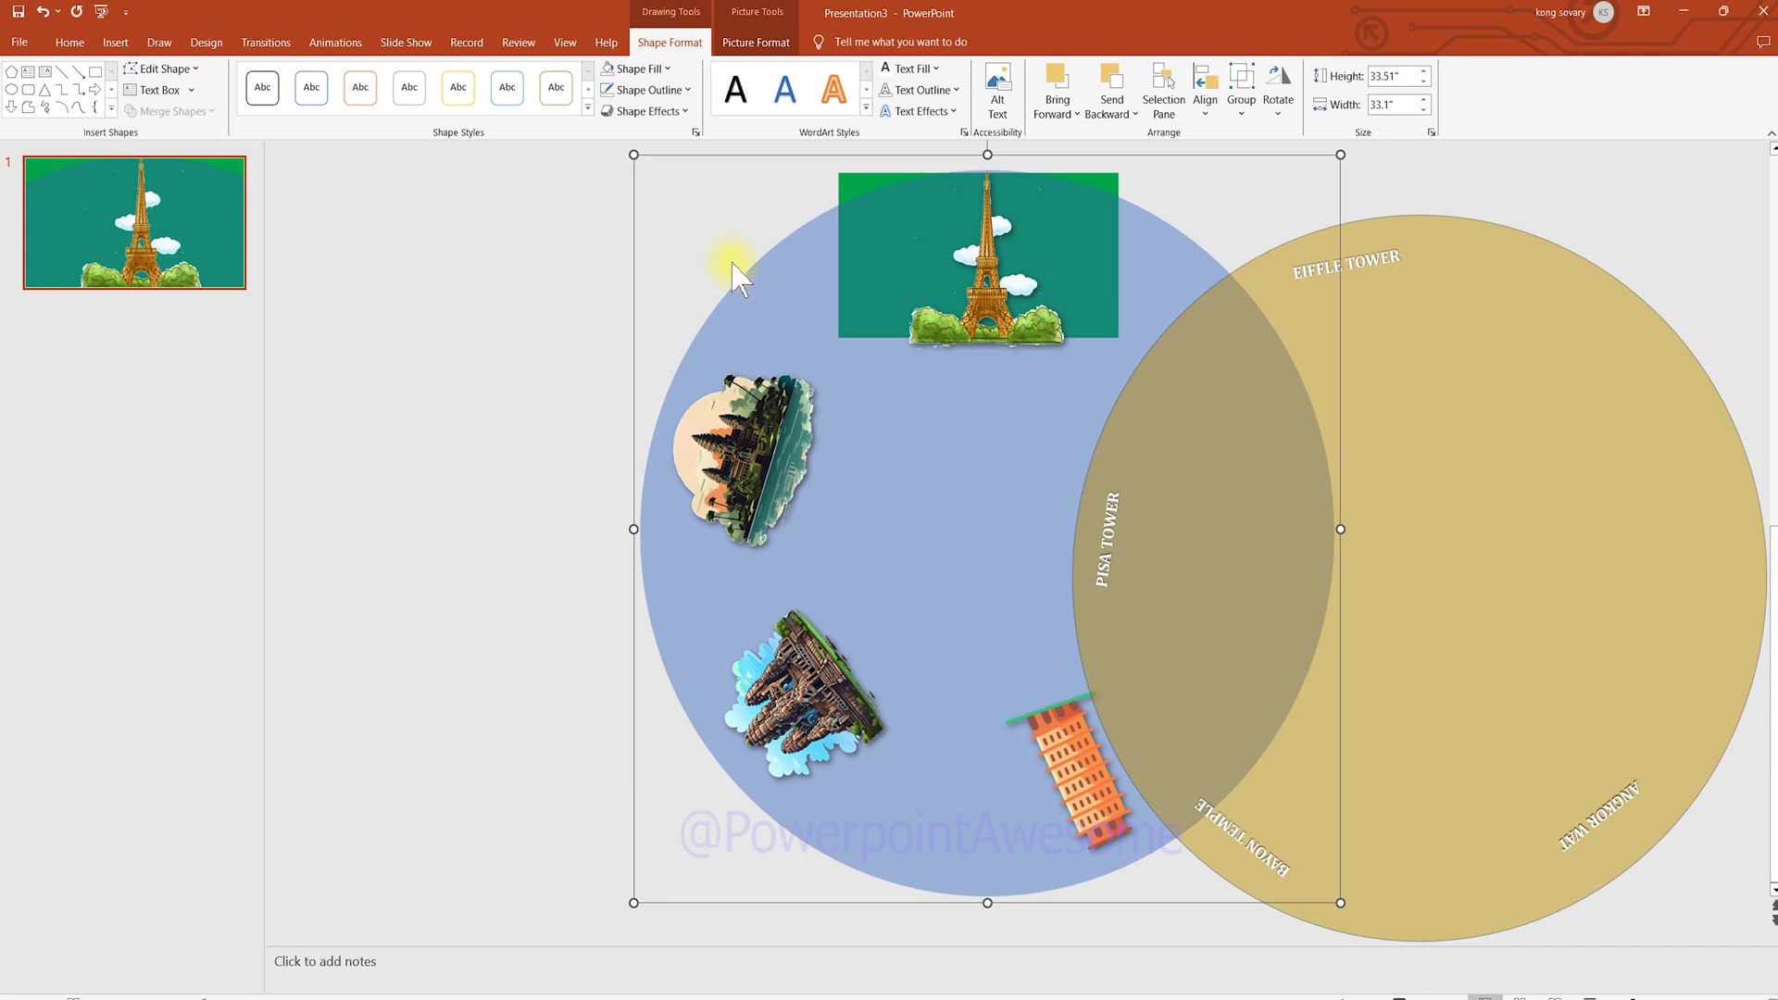
{"action": "left_click", "coordinate": [606, 70]}
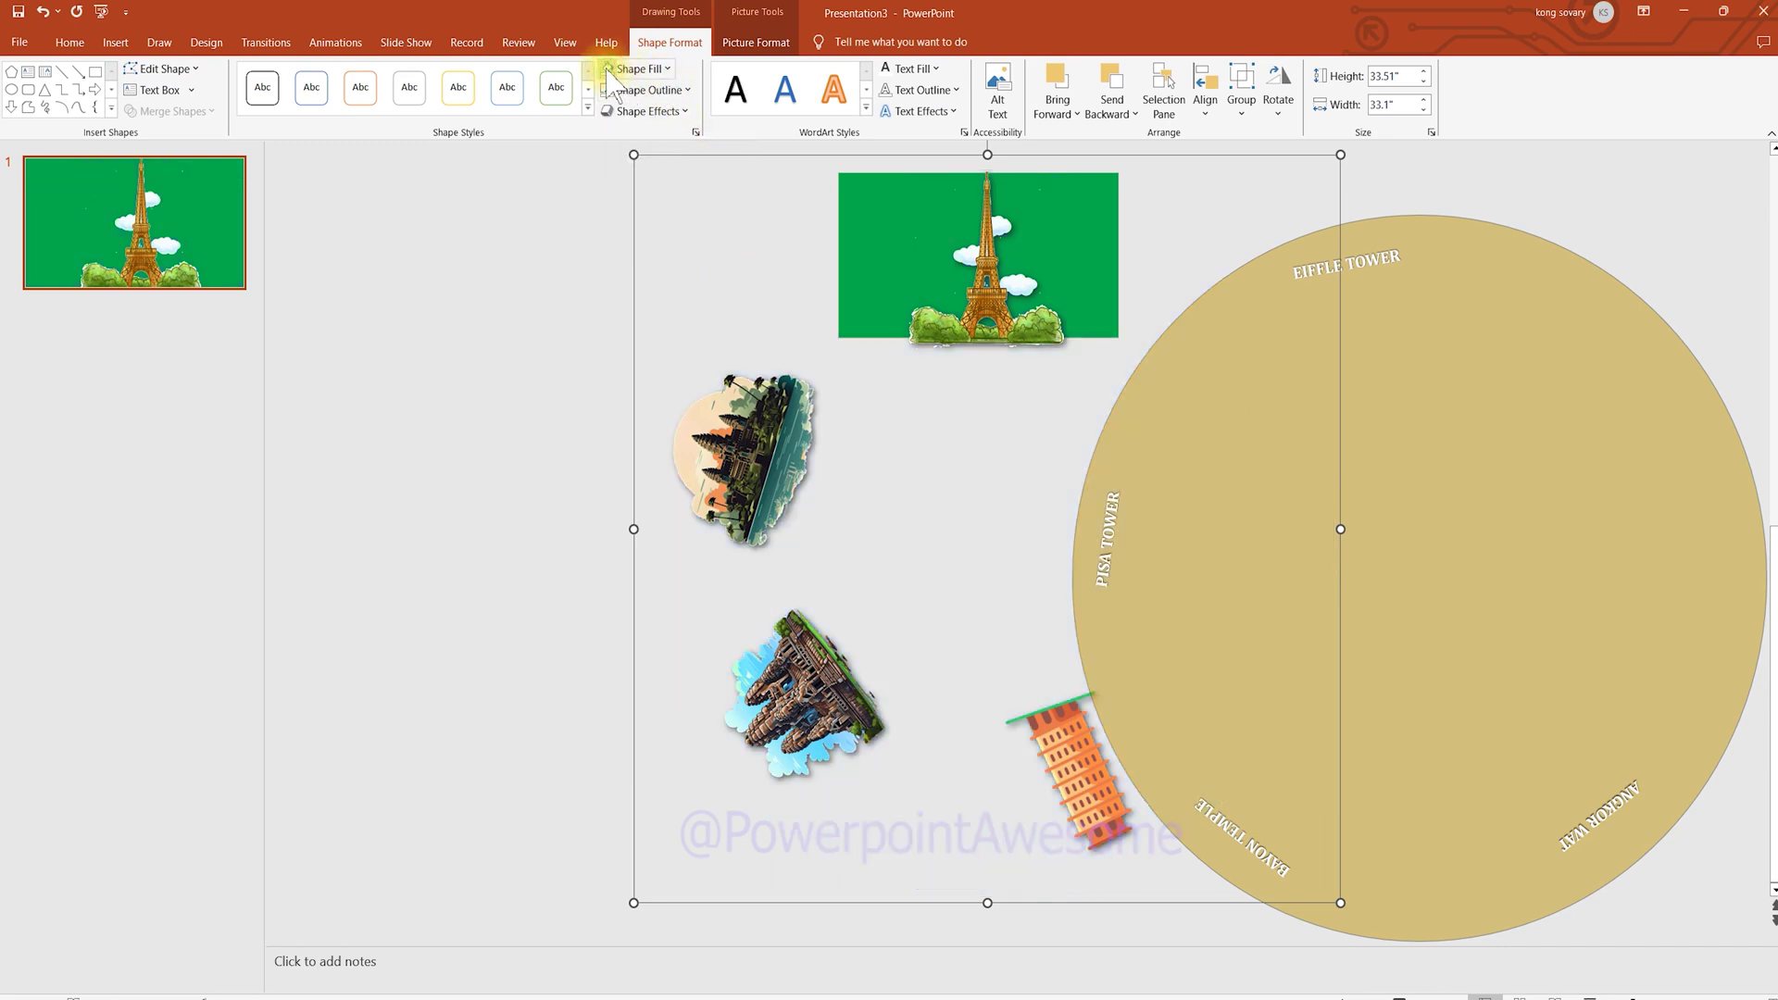
Step: Move the tan label circle back over the landmarks, clear its fill and outline, and rotate it counter-clockwise
{"action": "left_click", "coordinate": [1563, 485]}
{"action": "left_click_drag", "start_coordinate": [1578, 494], "coordinate": [1143, 453]}
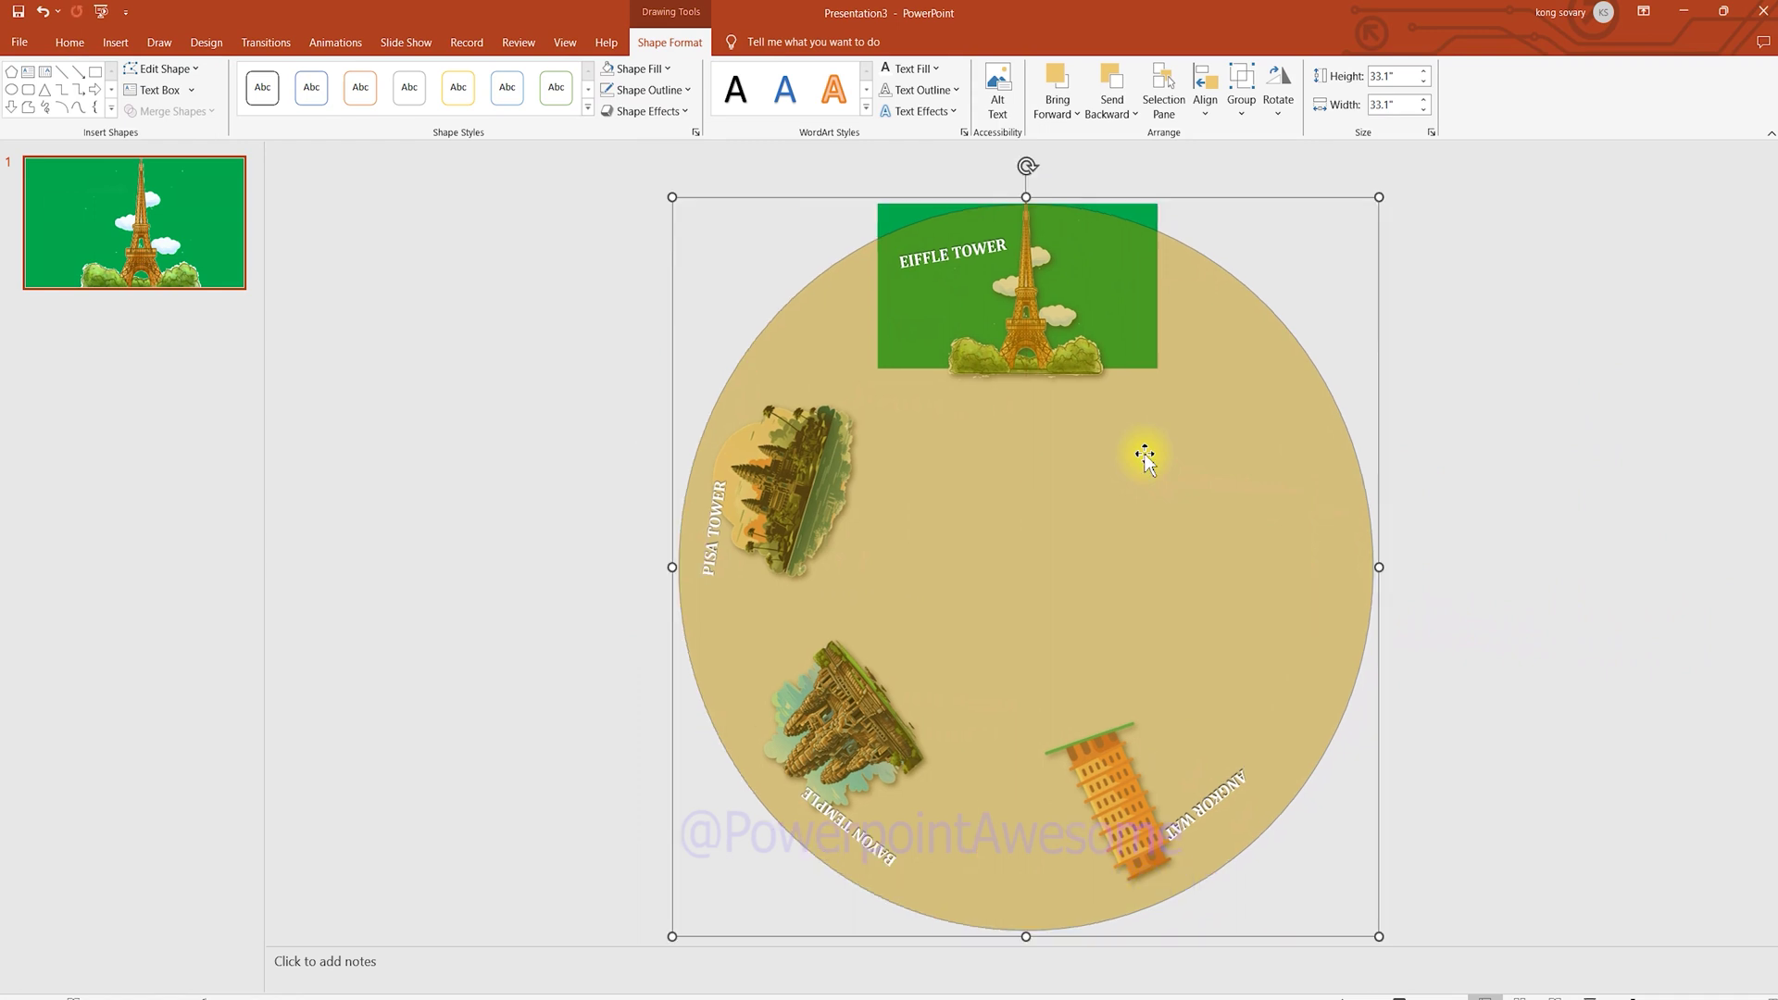
{"action": "left_click", "coordinate": [882, 211]}
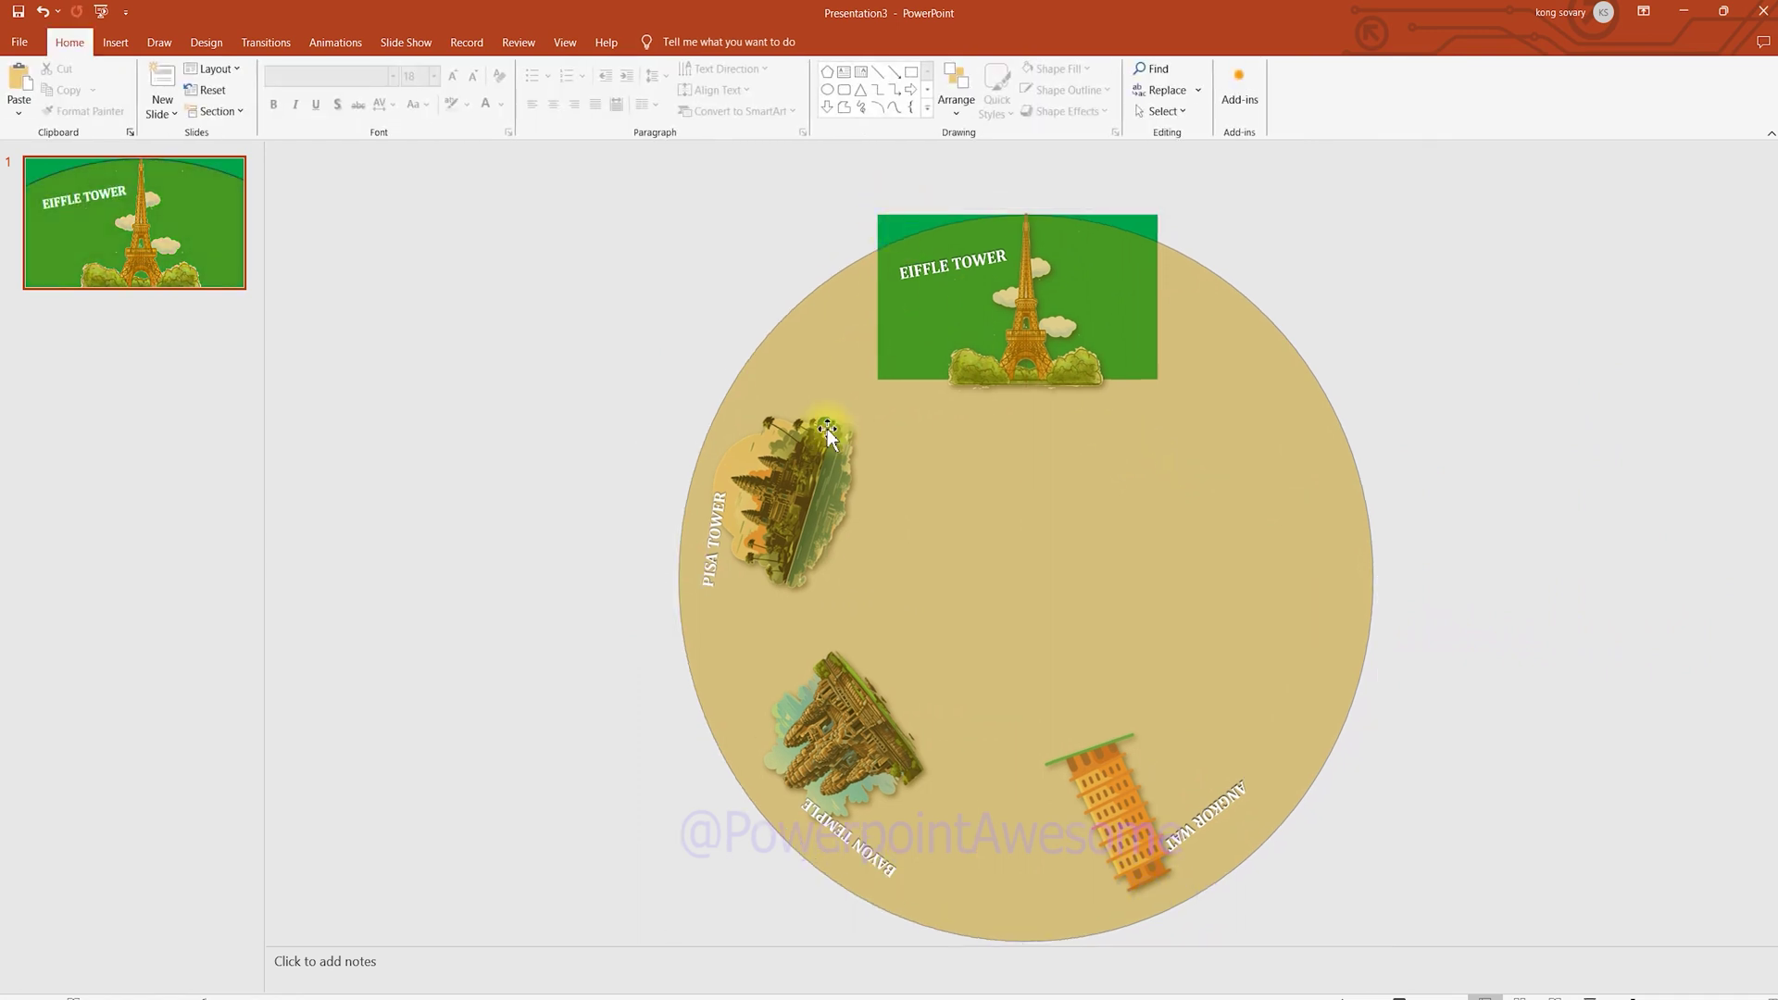
{"action": "left_click", "coordinate": [980, 408]}
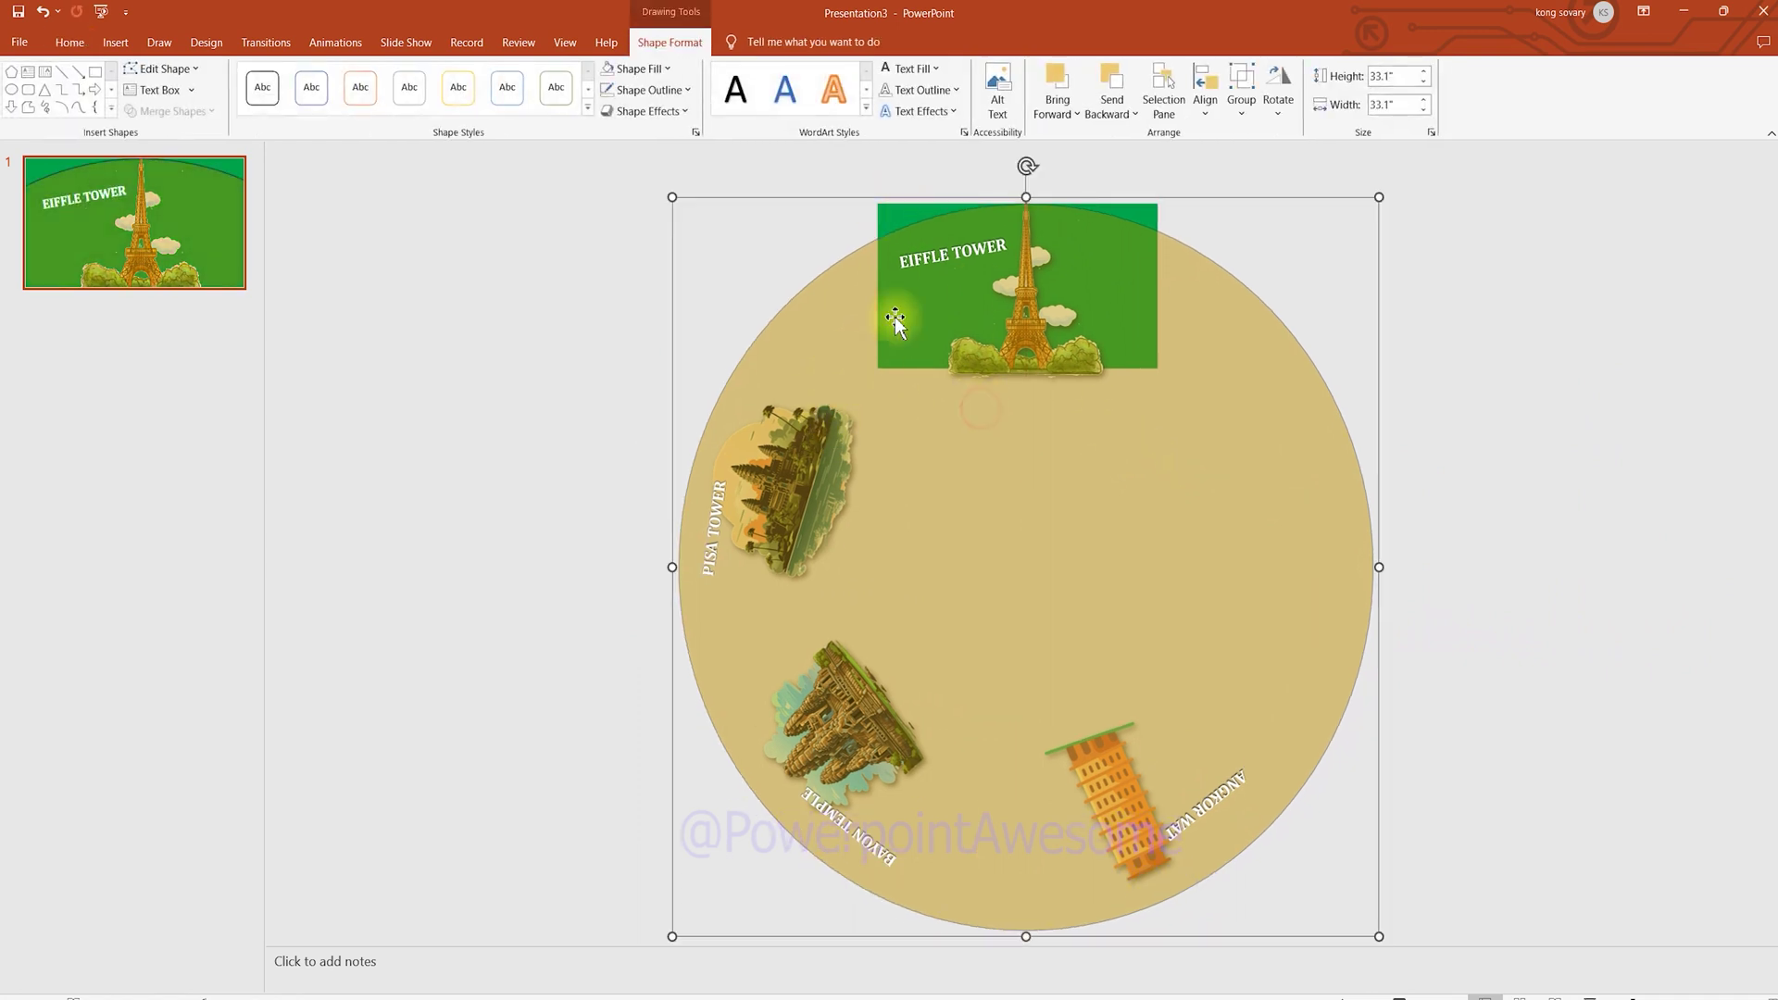
{"action": "left_click", "coordinate": [608, 69]}
{"action": "left_click", "coordinate": [612, 94]}
{"action": "left_click_drag", "start_coordinate": [1028, 165], "coordinate": [783, 374]}
Step: Turn the landmark picture group so the Eiffel Tower sits on the wheel's left side
{"action": "left_click", "coordinate": [1138, 236]}
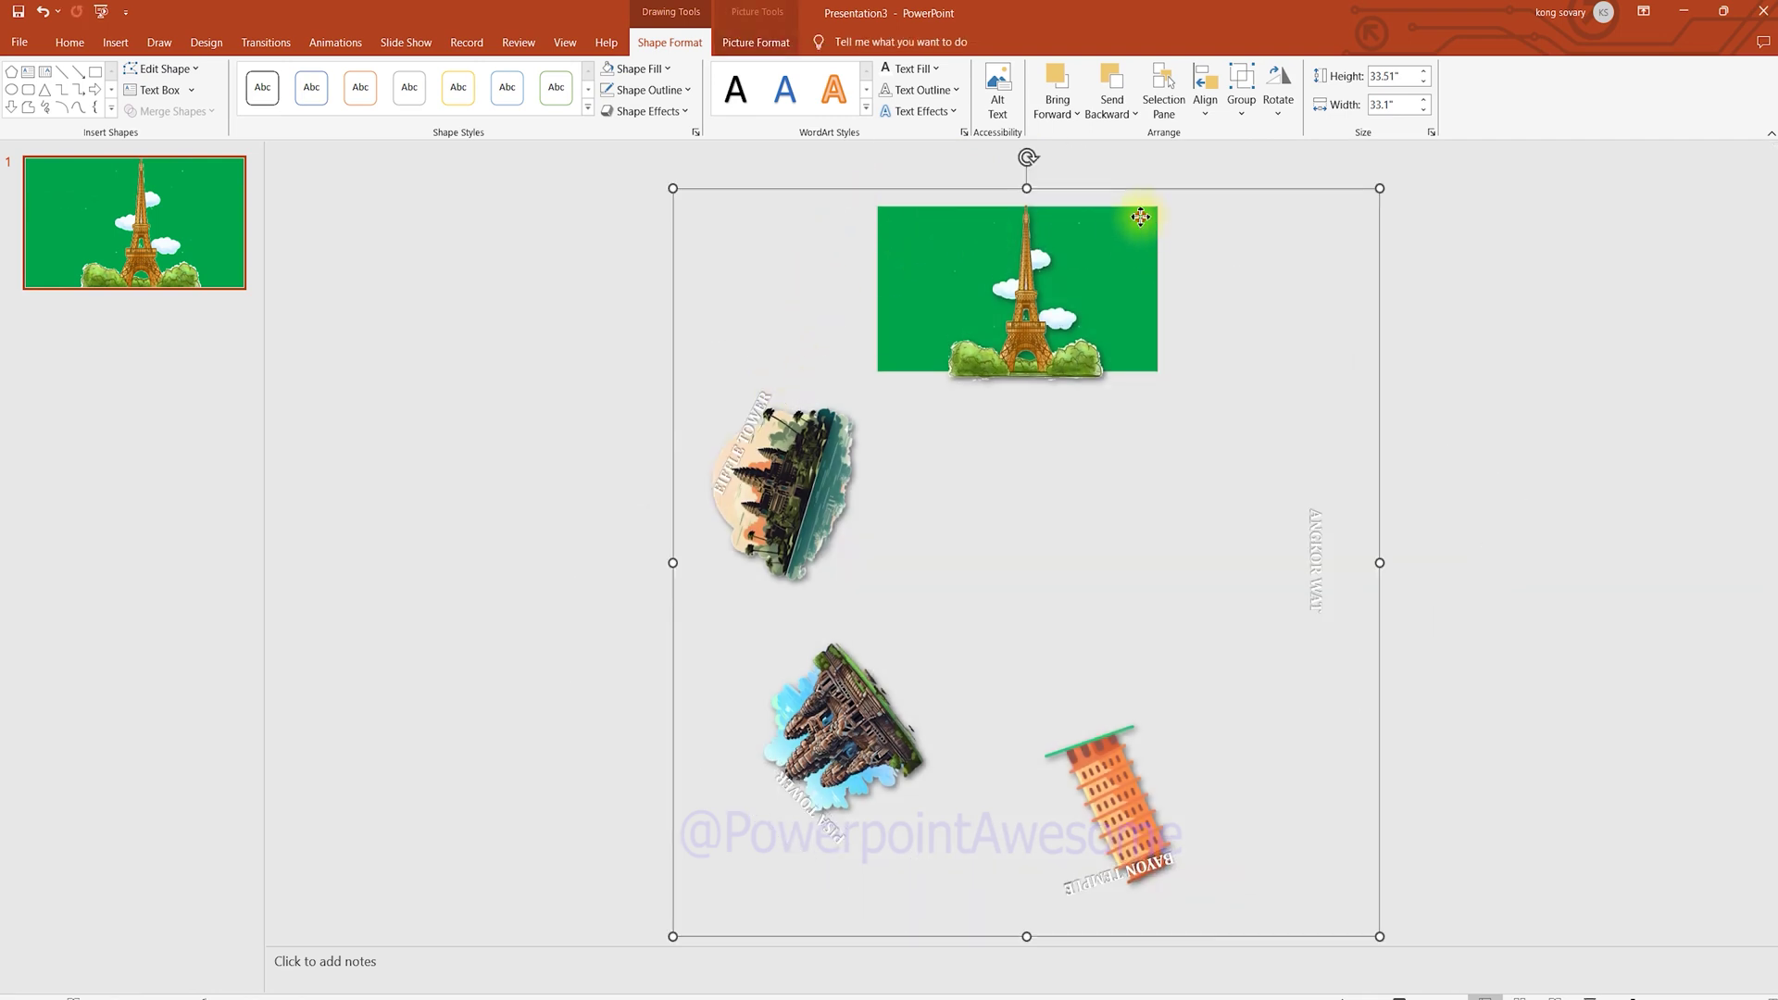
{"action": "left_click_drag", "start_coordinate": [1028, 161], "coordinate": [1248, 225]}
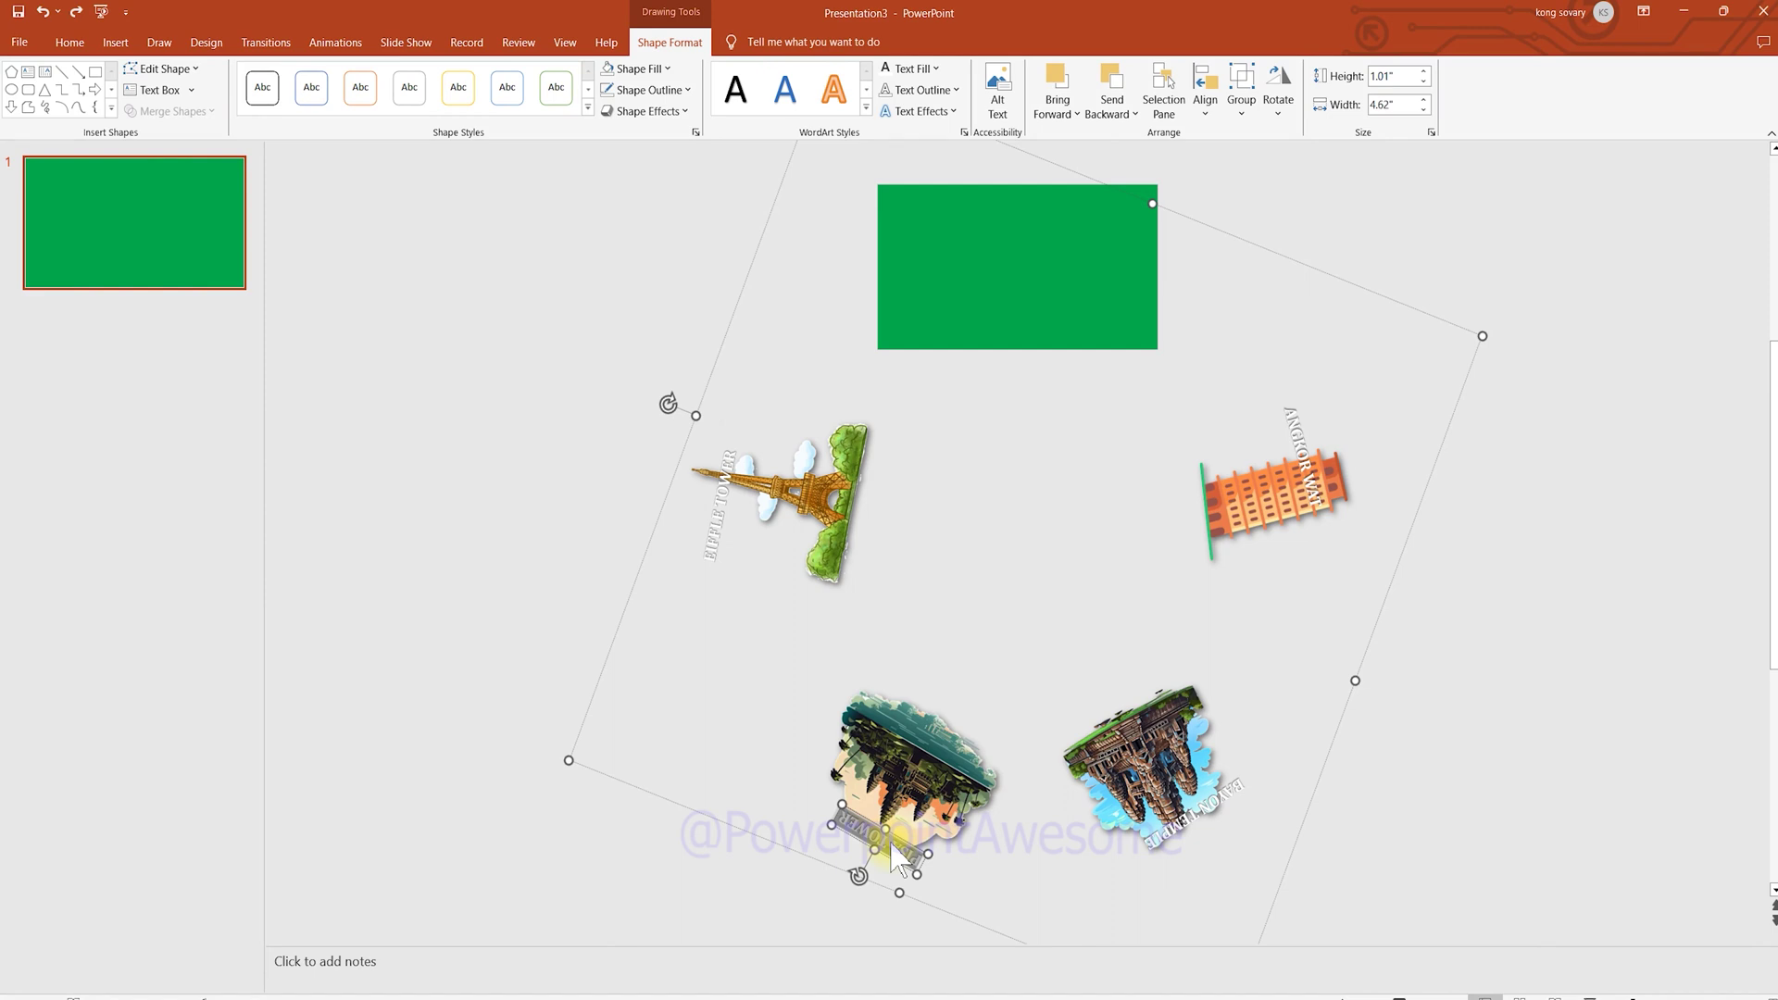
Step: Put PISA TOWER into the curved label beside the Eiffel picture
{"action": "left_click_drag", "start_coordinate": [894, 857], "coordinate": [915, 850]}
{"action": "key", "text": "ctrl+z"}
{"action": "left_click", "coordinate": [719, 535]}
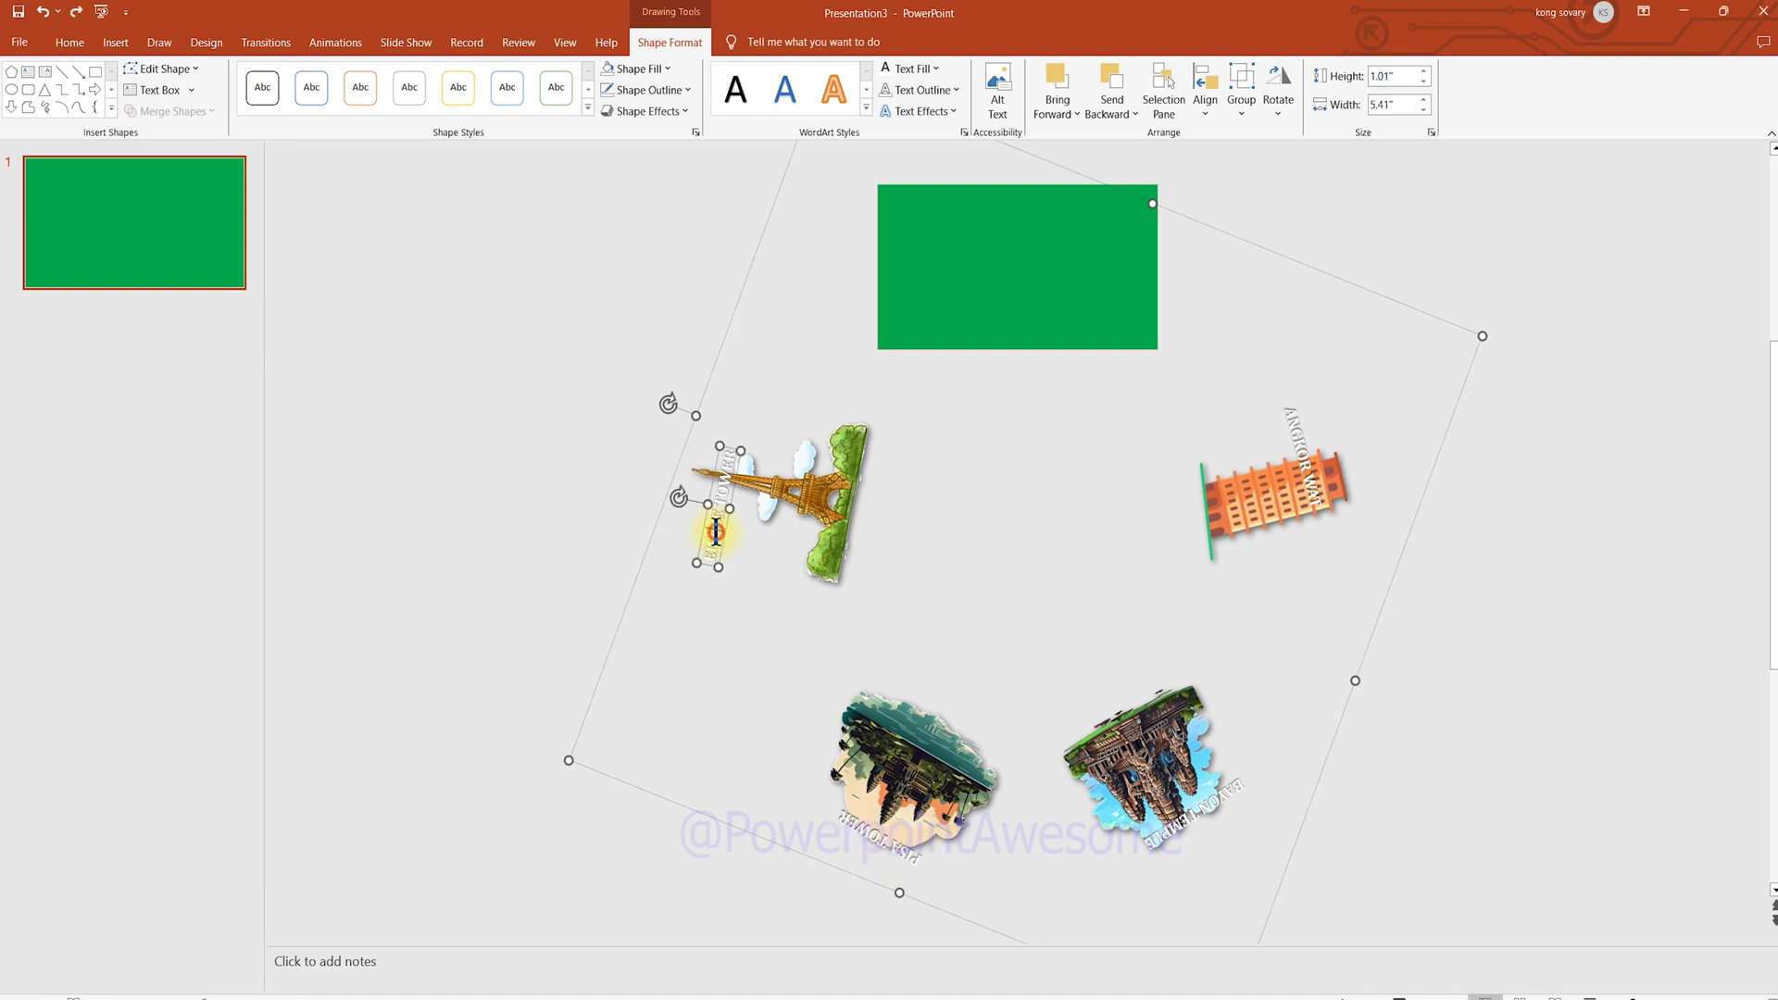
{"action": "key", "text": "ctrl+v"}
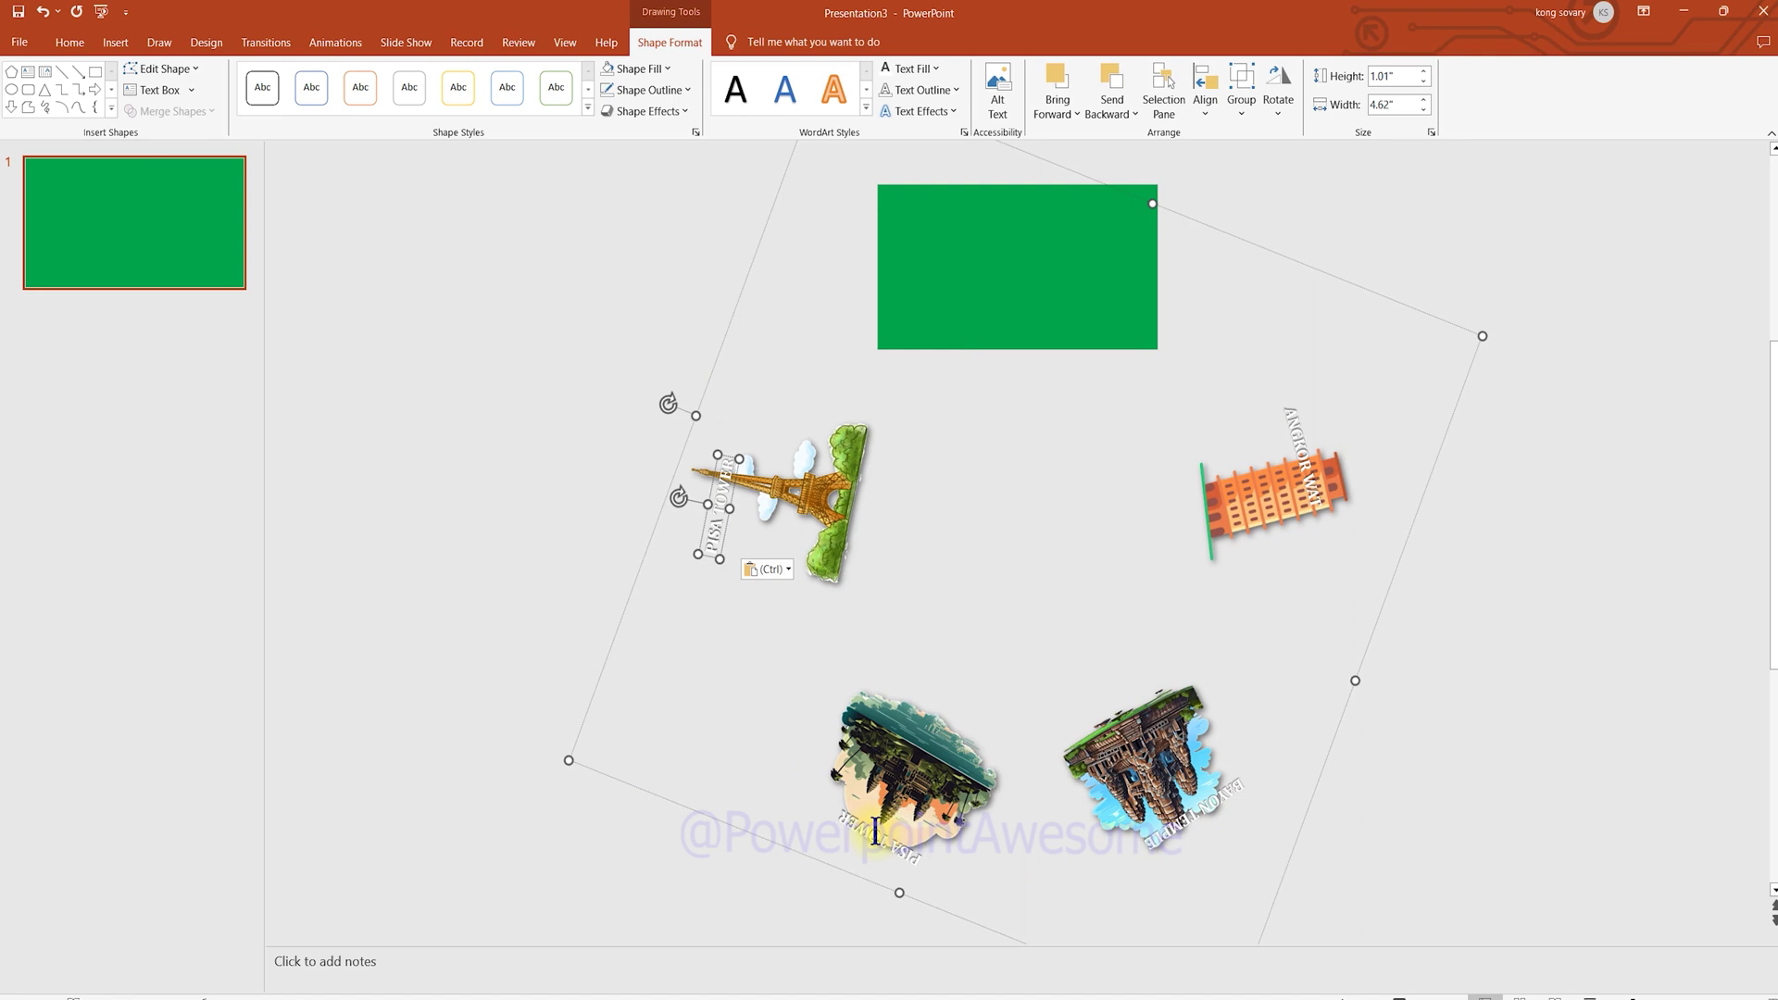
Step: Copy BAYON TEMPLE into the lower label and widen the lower-right ANGKOR WAT label
{"action": "triple_click", "coordinate": [1207, 804]}
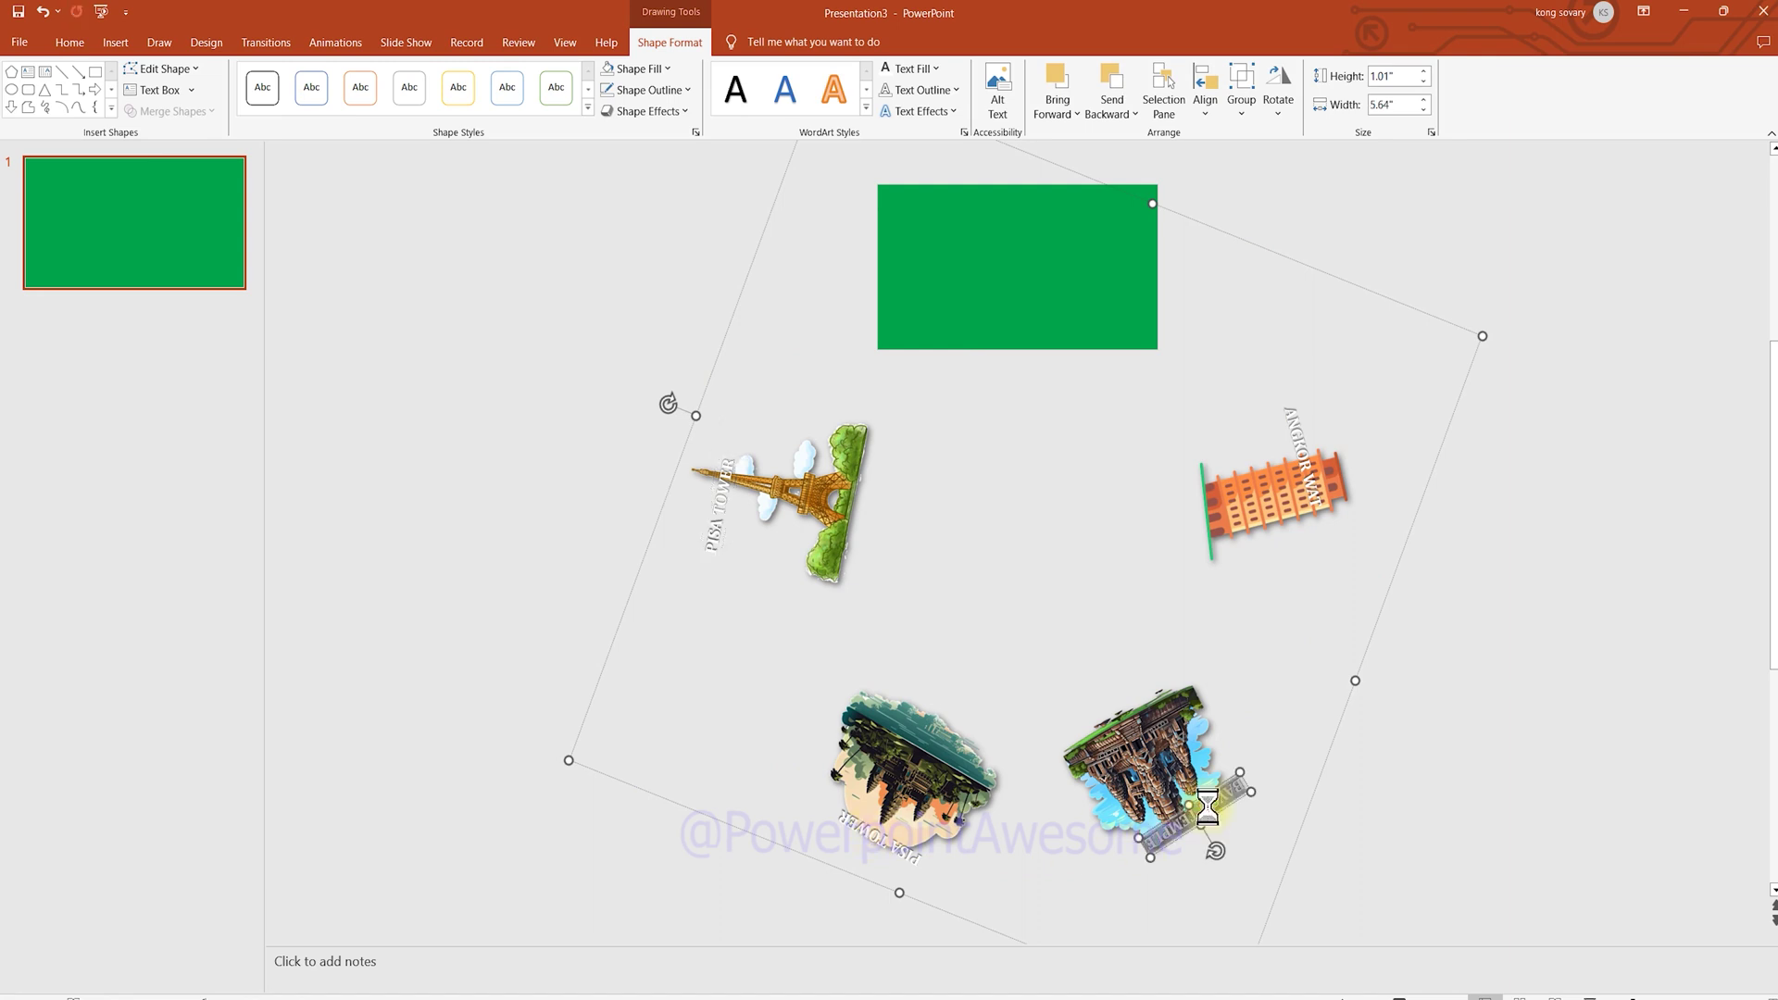
{"action": "key", "text": "ctrl+c"}
{"action": "triple_click", "coordinate": [868, 866]}
{"action": "key", "text": "ctrl+v"}
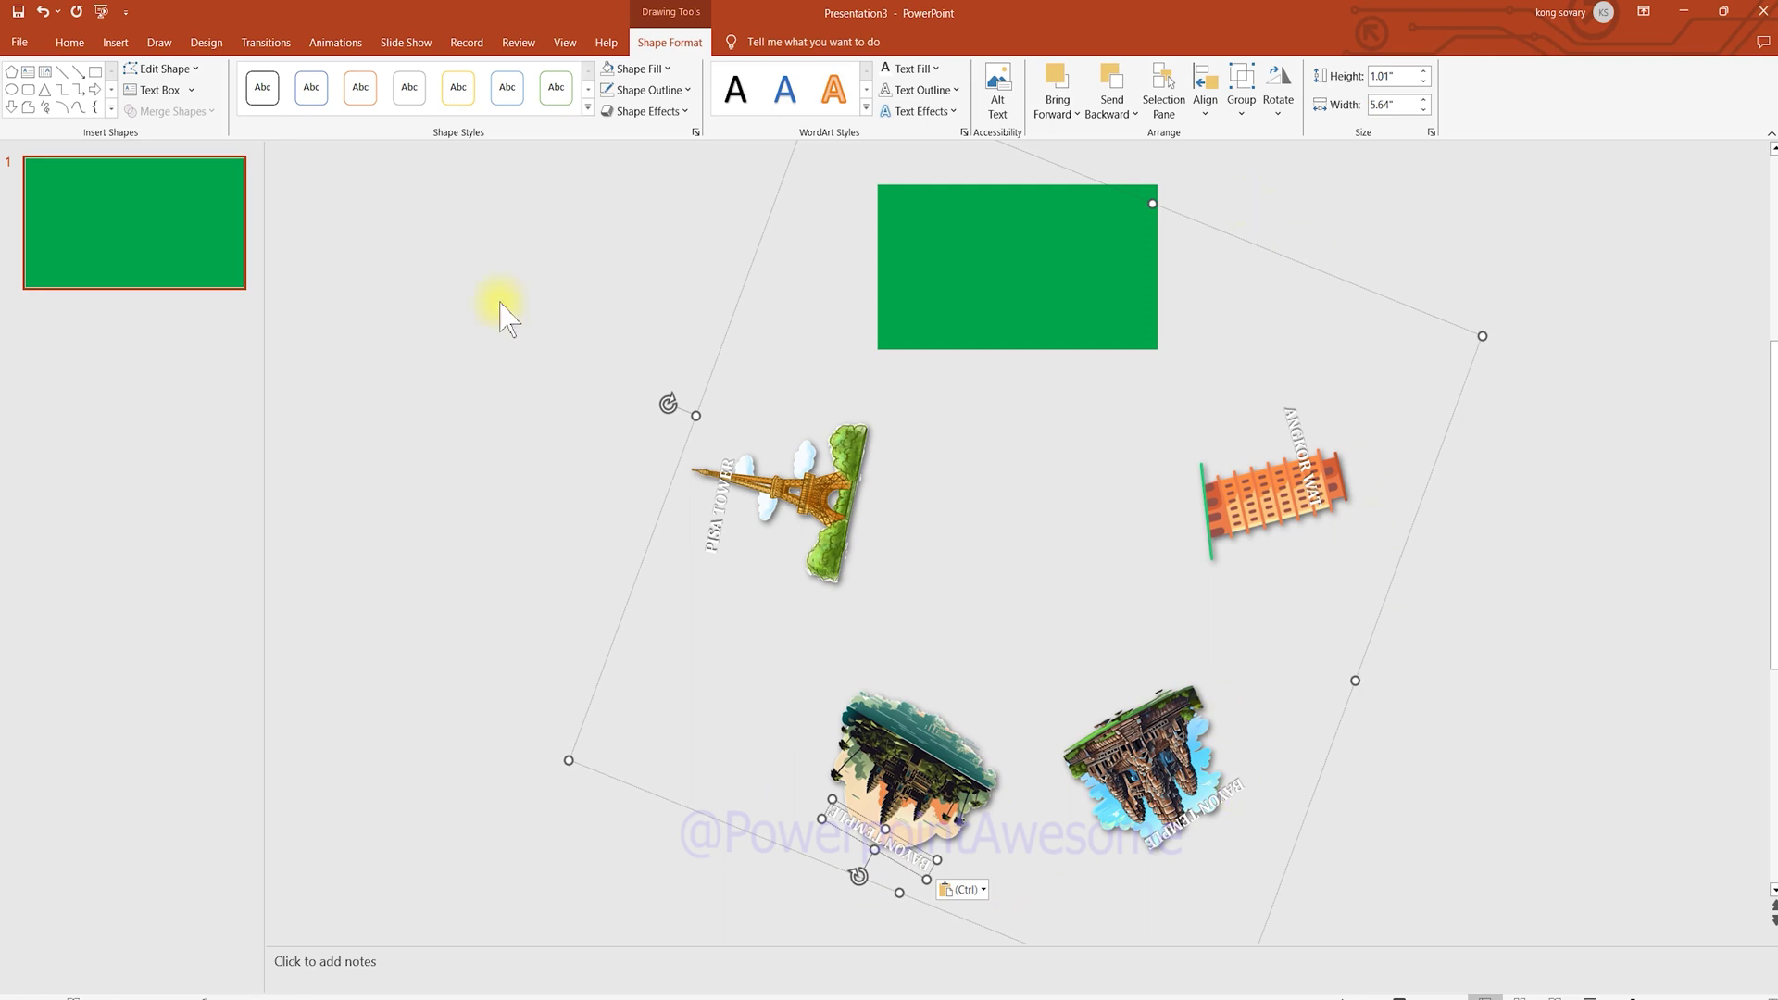
{"action": "left_click", "coordinate": [1199, 806]}
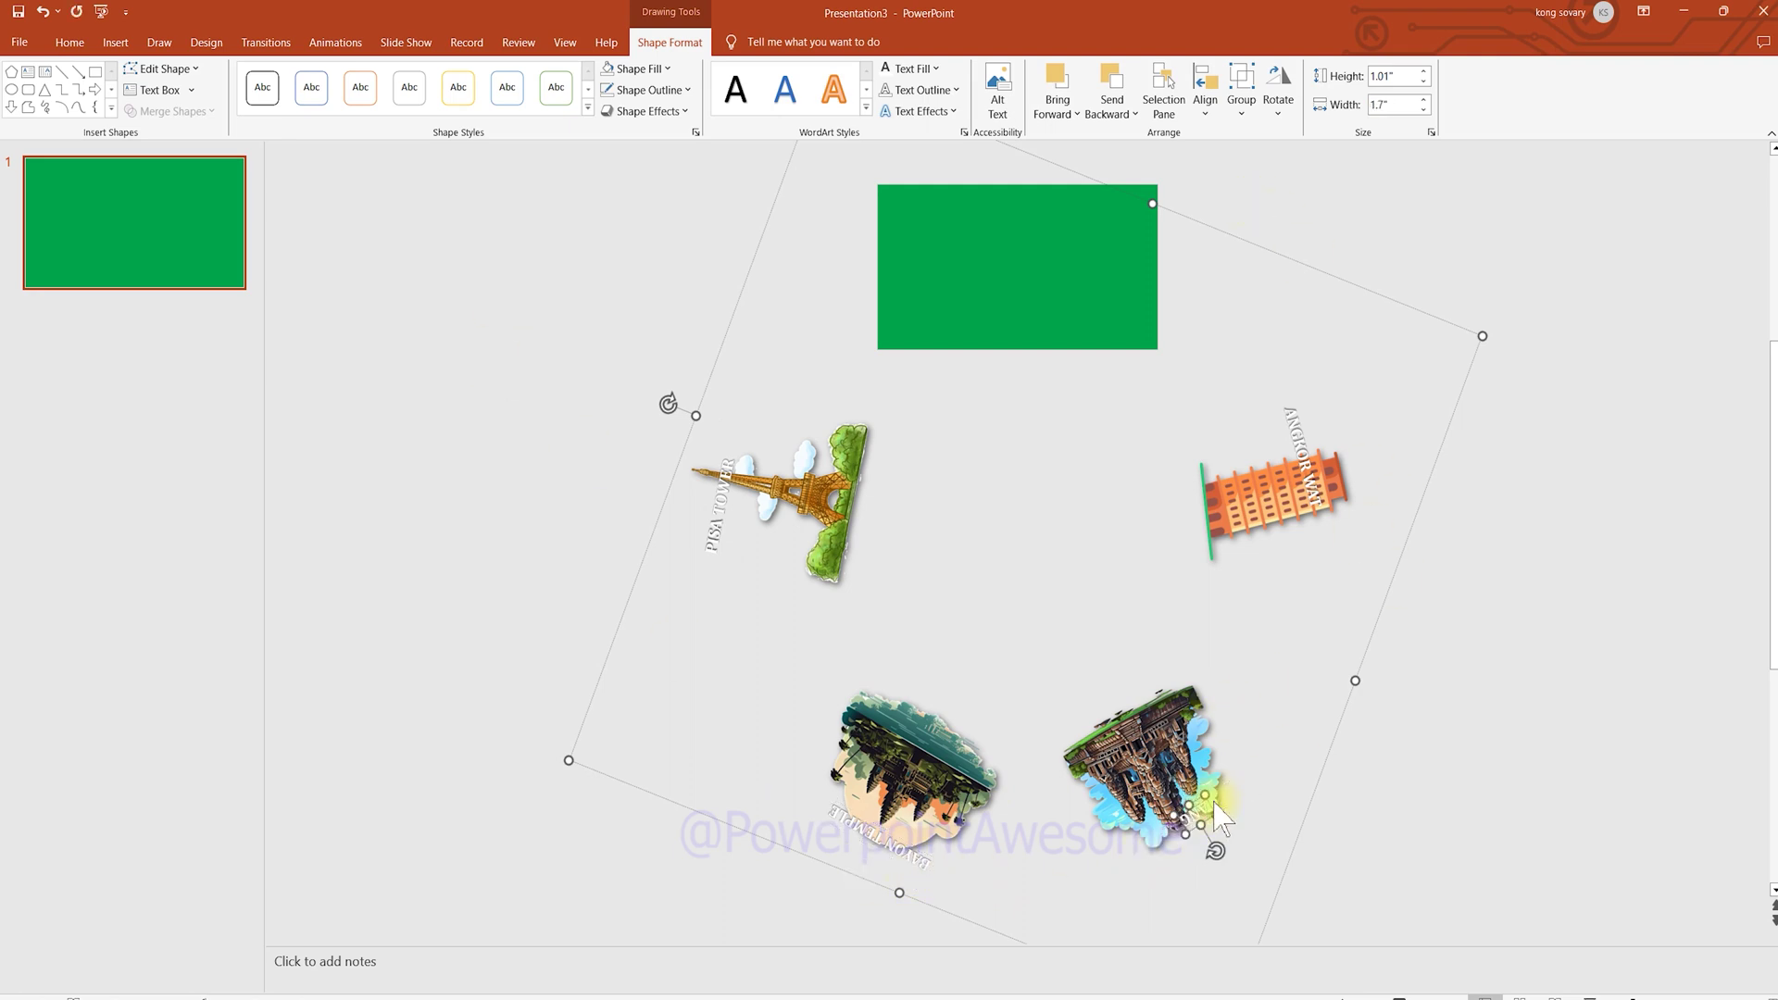
{"action": "left_click_drag", "start_coordinate": [1217, 802], "coordinate": [1246, 794]}
Step: Change the upper-right label's word PISA to EIFFEL
{"action": "left_click", "coordinate": [1272, 458]}
{"action": "key", "text": "ctrl+z"}
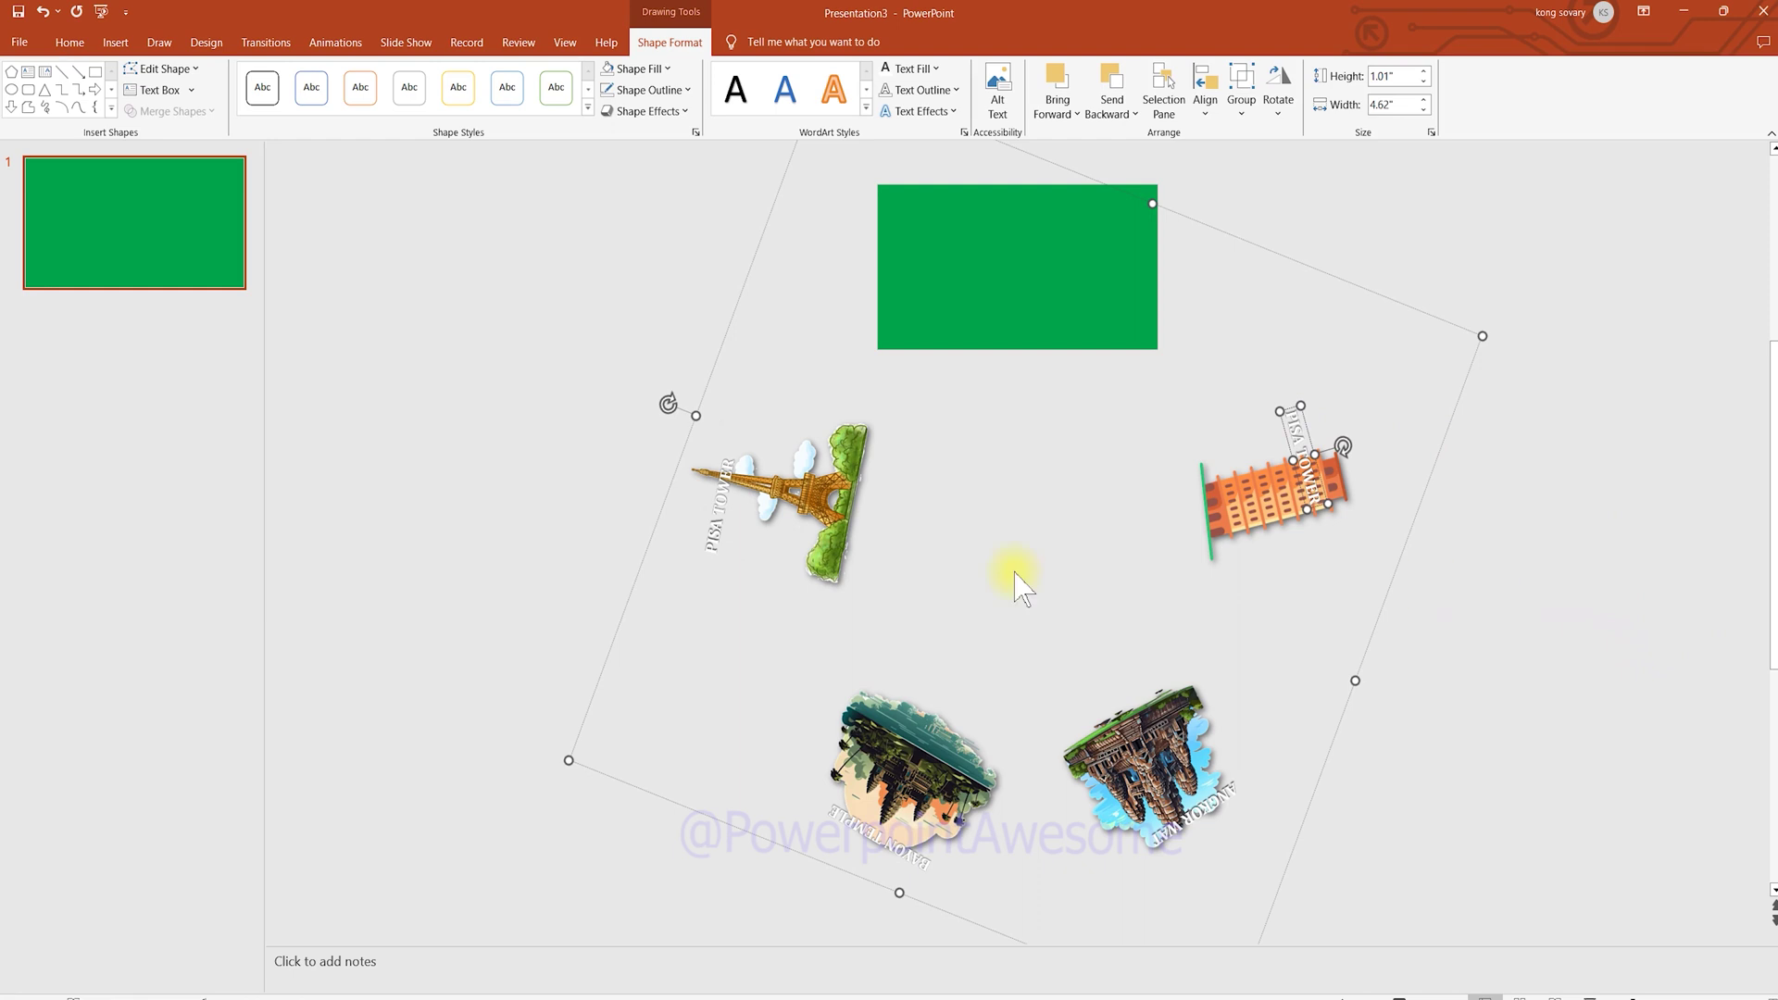
{"action": "double_click", "coordinate": [1295, 432]}
{"action": "type", "text": "EIFFEL"}
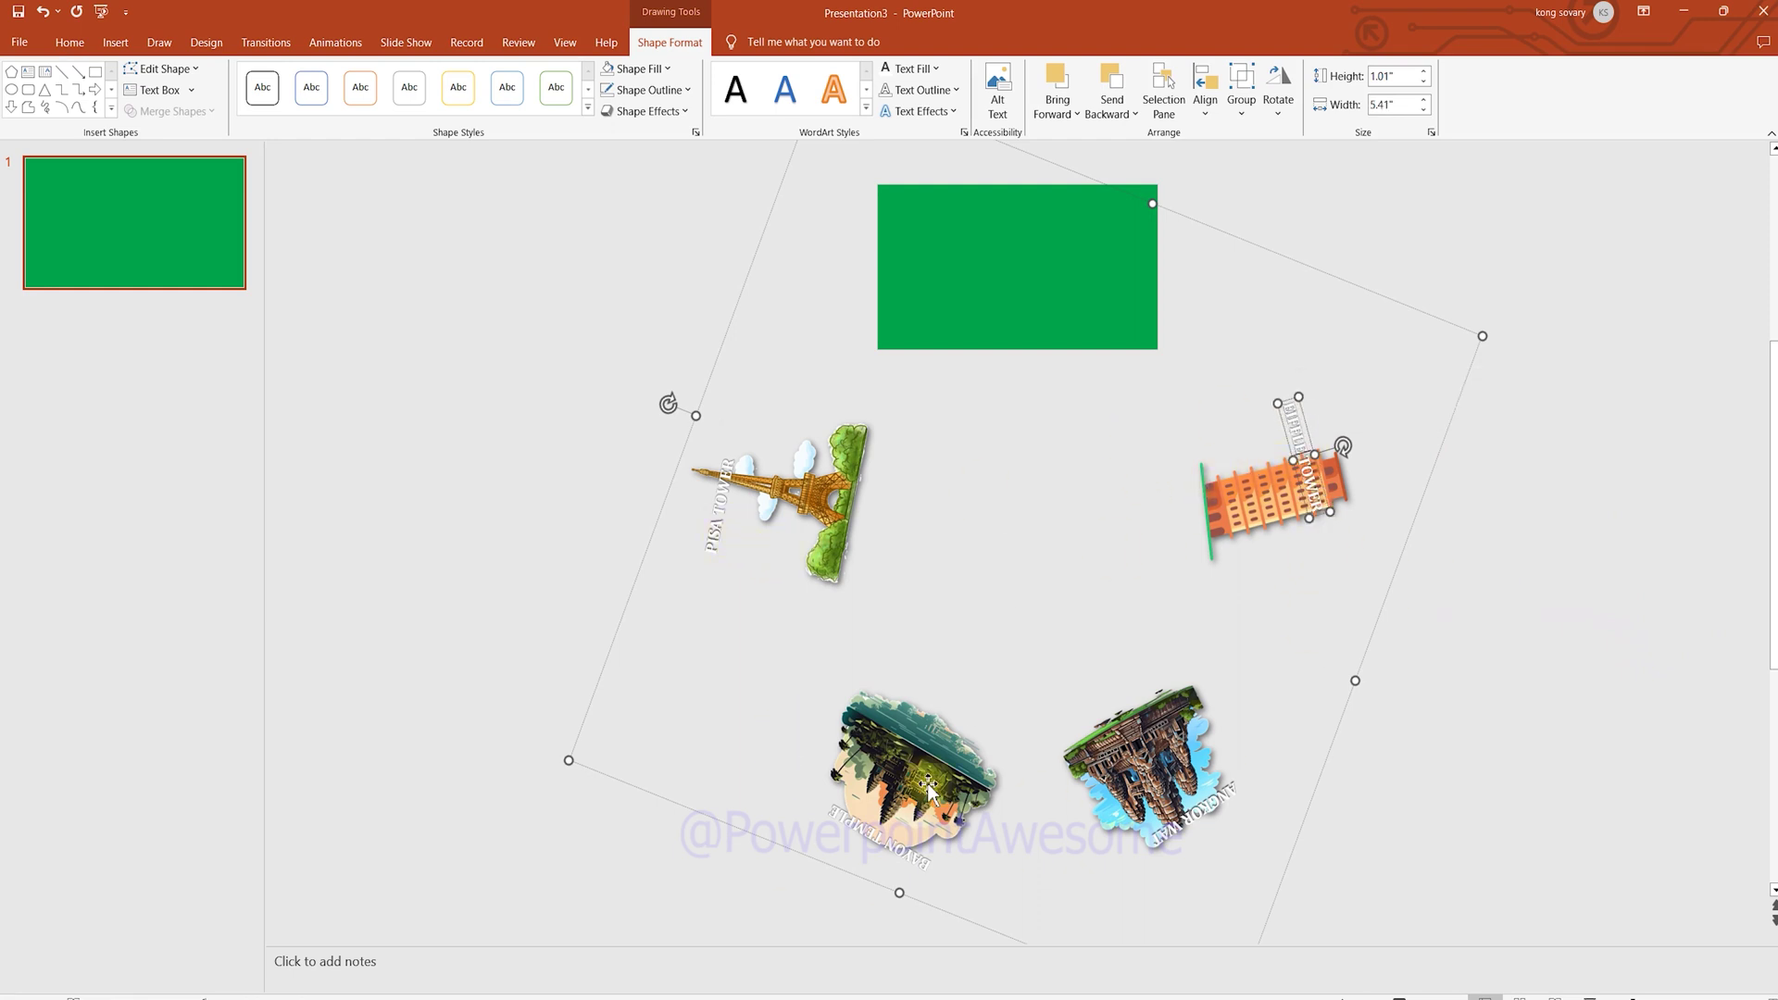